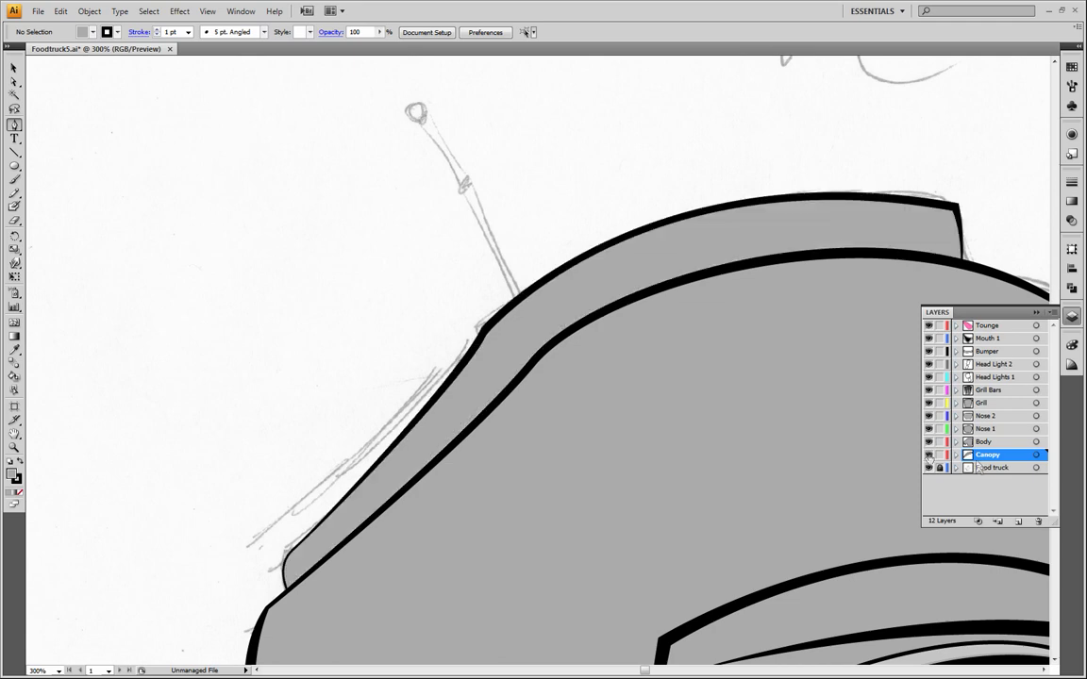
Draw a small closed, curved crease shape at the bend in the canopy's upper outline with the Pen tool.
left_click(487, 331)
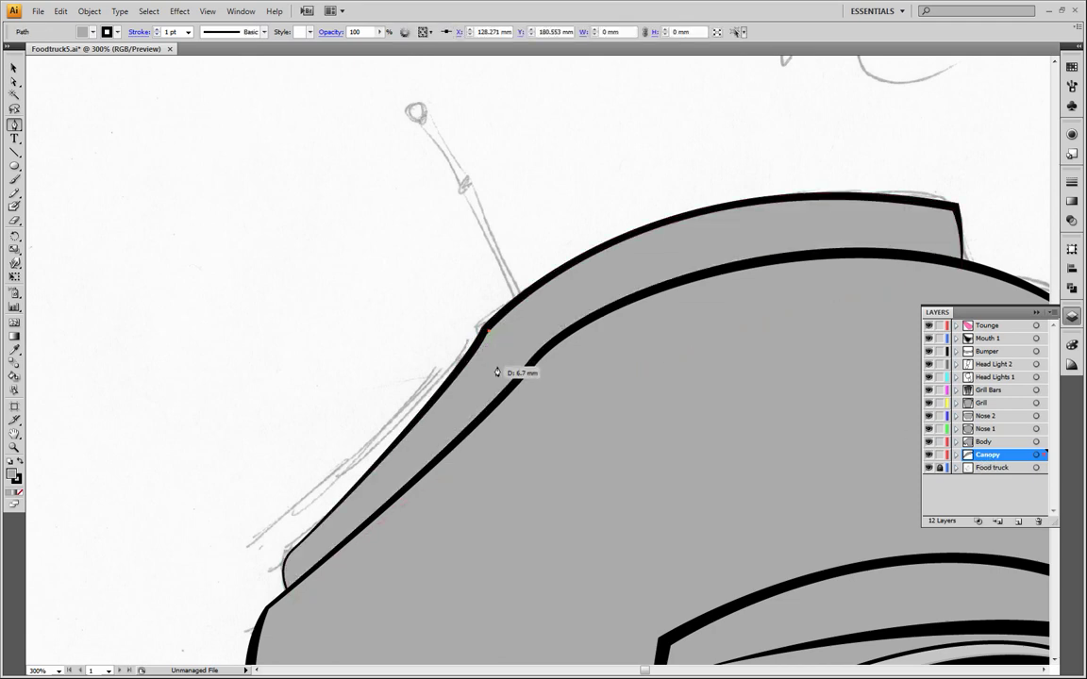
left_click_drag(508, 377, 509, 378)
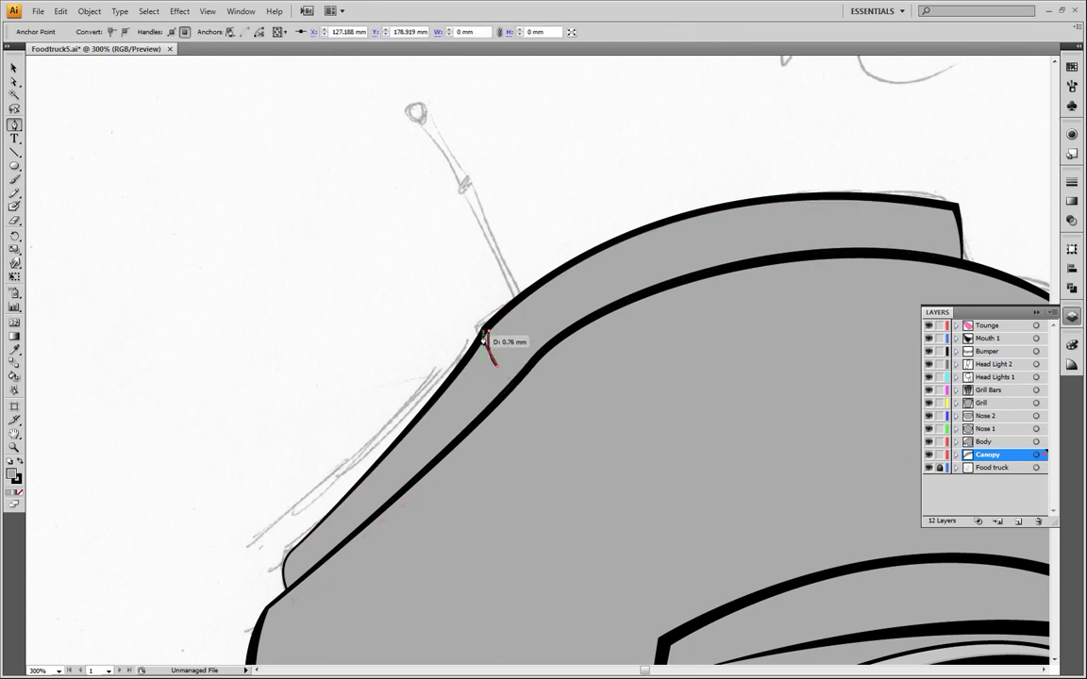
left_click_drag(483, 340, 478, 311)
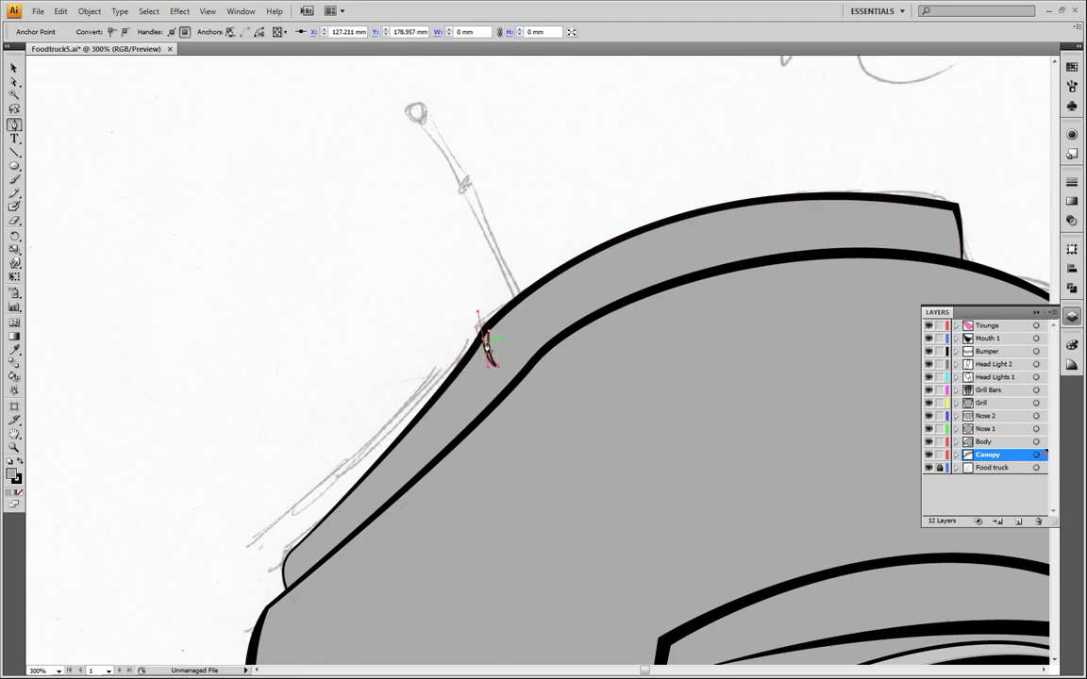
left_click(483, 341)
left_click(489, 331)
Give the canopy crease a black fill with no stroke and deselect it.
left_click(13, 492)
left_click(20, 493)
left_click(14, 69)
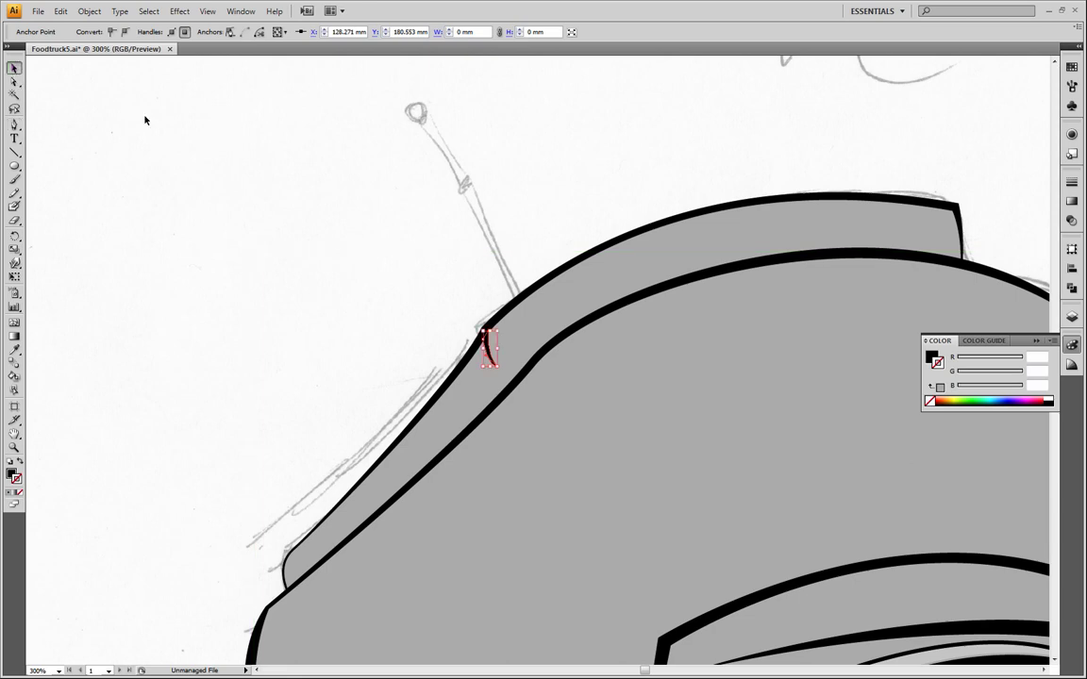
left_click(145, 120)
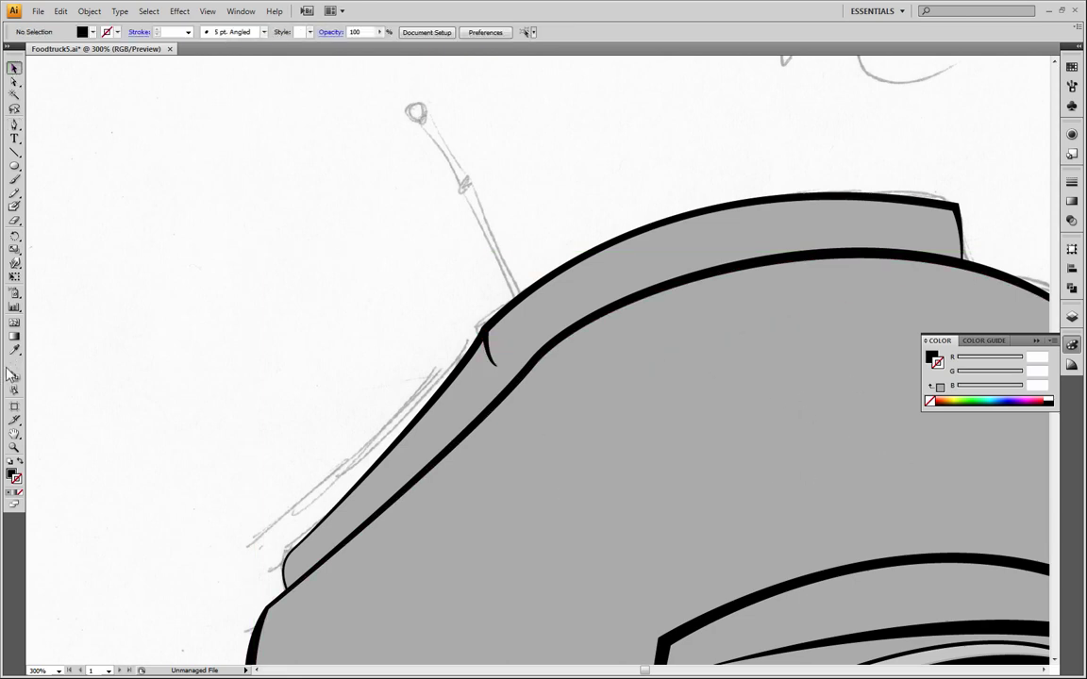
Select all of the truck's vector artwork and lower its opacity to 23%.
left_click(14, 447)
left_click(368, 328, "alt")
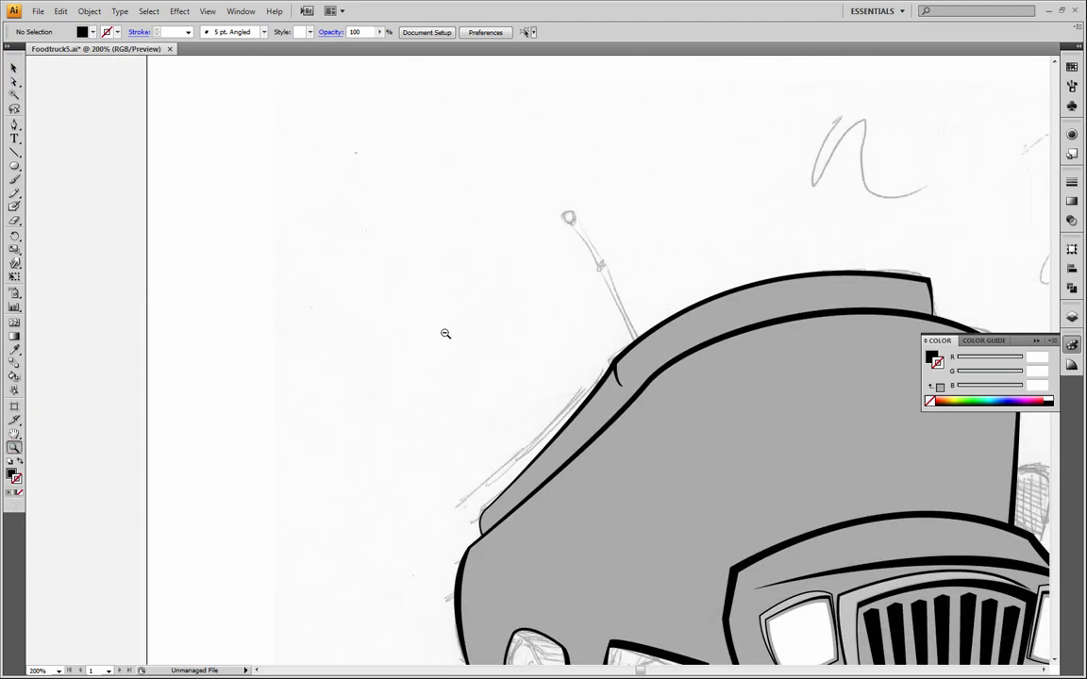
left_click(443, 330, "alt")
left_click_drag(609, 384, 306, 242)
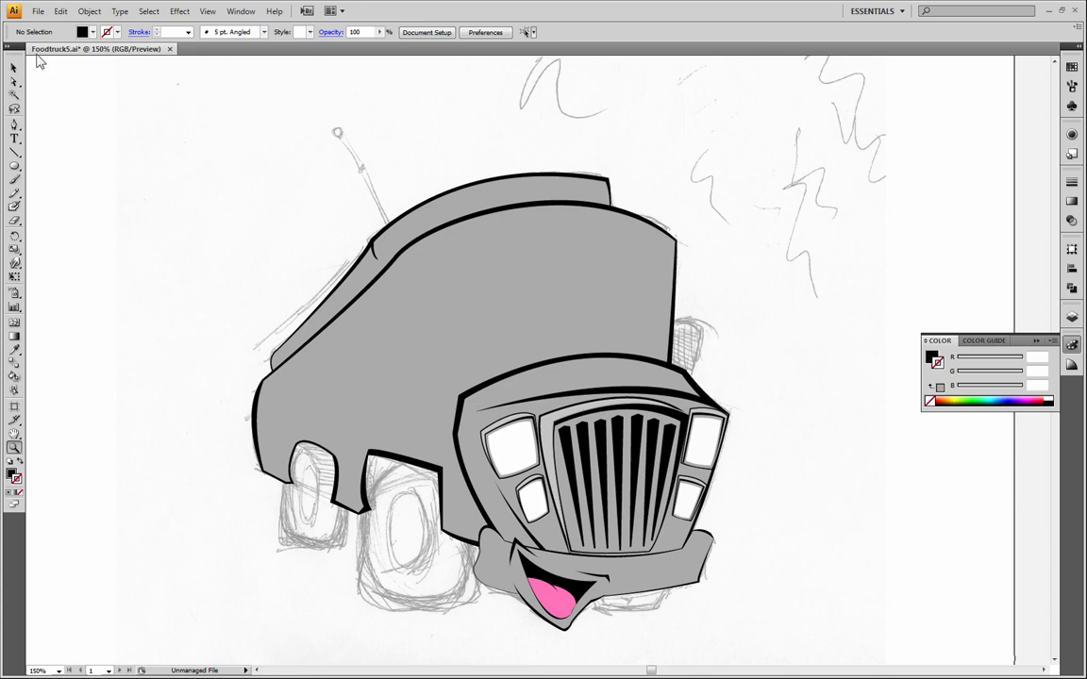
key("v")
left_click_drag(146, 121, 853, 548)
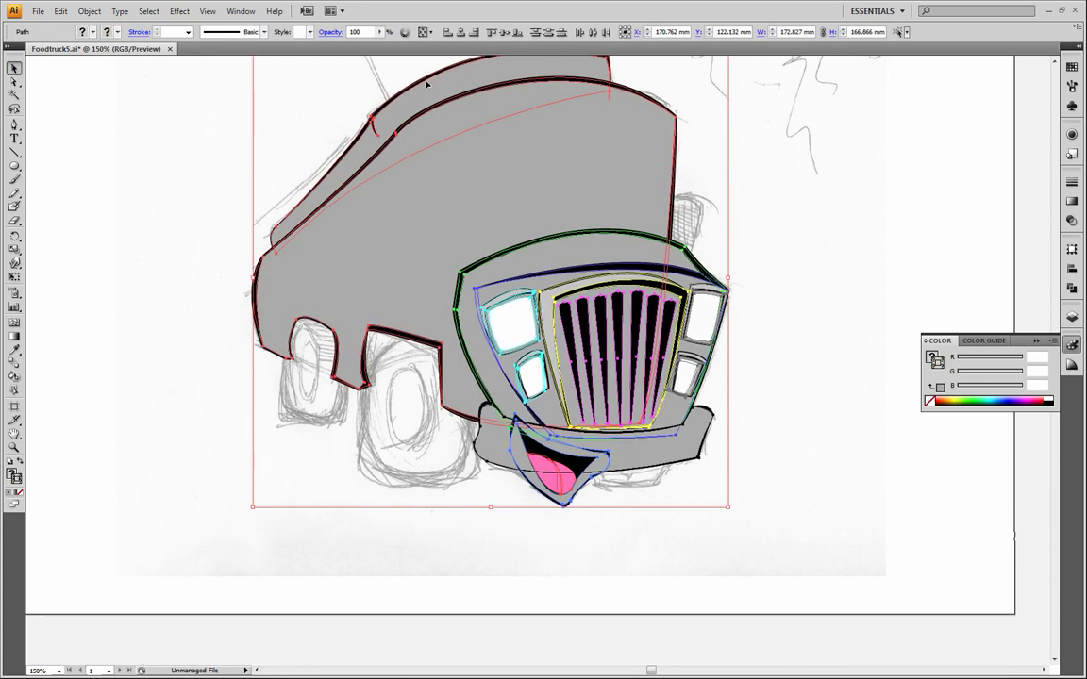
left_click(379, 34)
left_click_drag(377, 52, 328, 52)
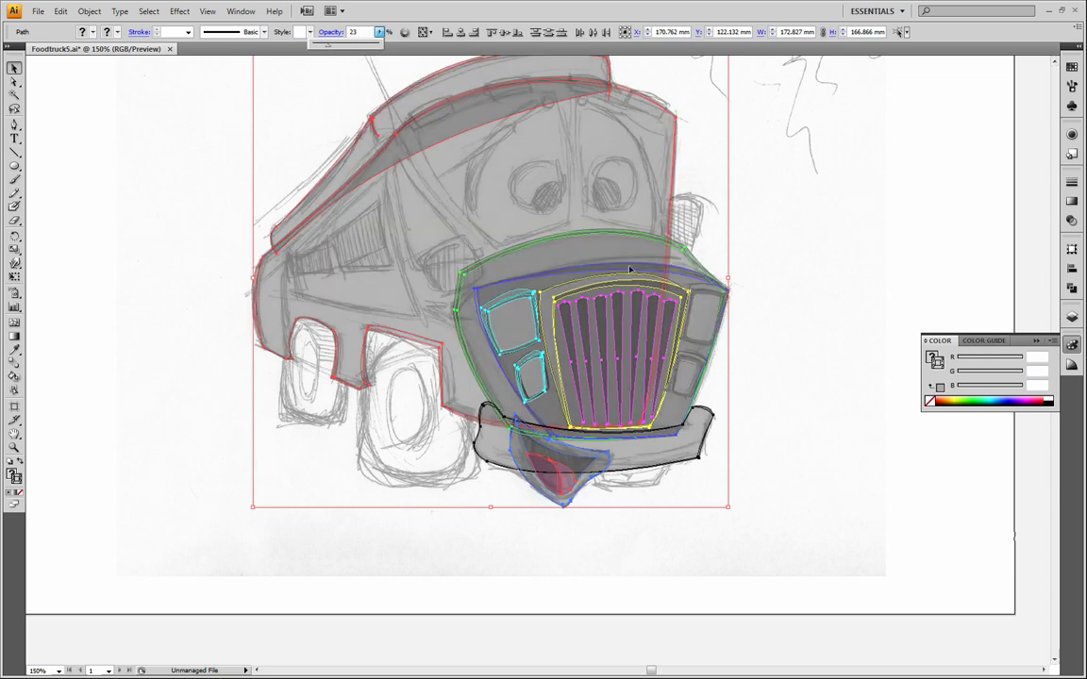
Add a new layer directly above the Body layer and name it Eyes.
scroll(651, 297, "up", 4)
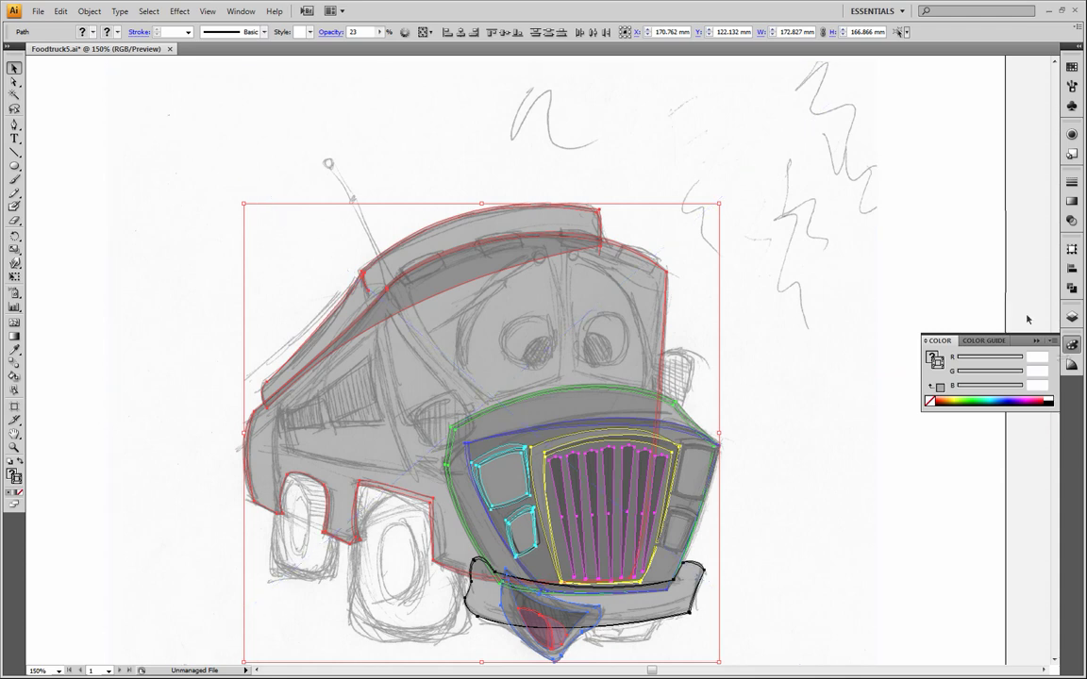
left_click(1072, 319)
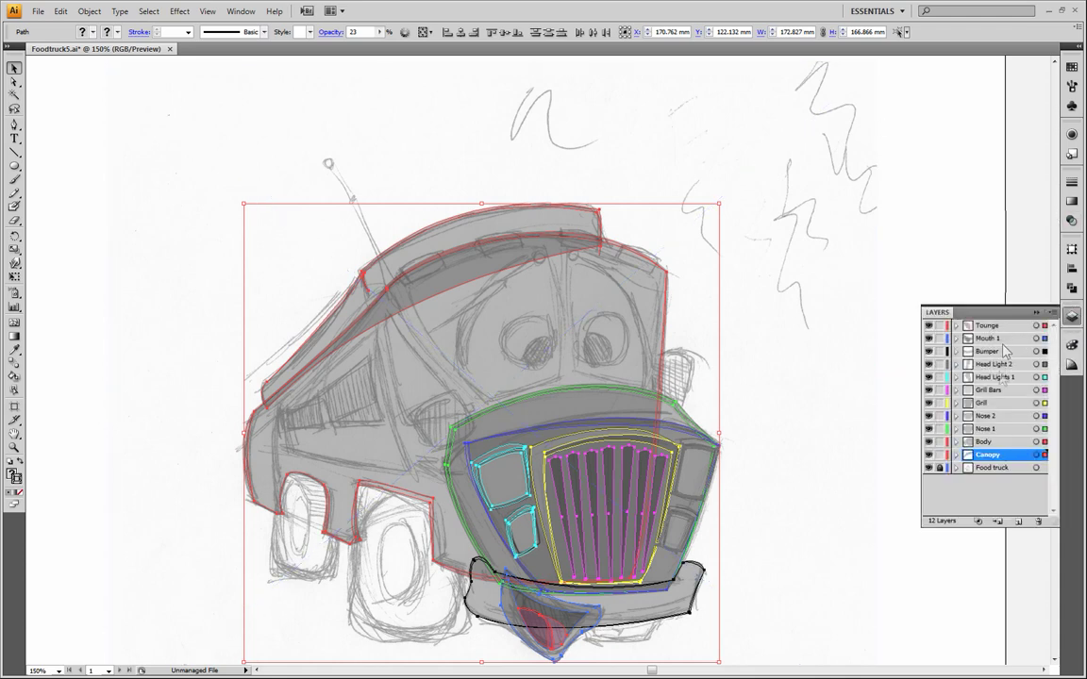
left_click(998, 443)
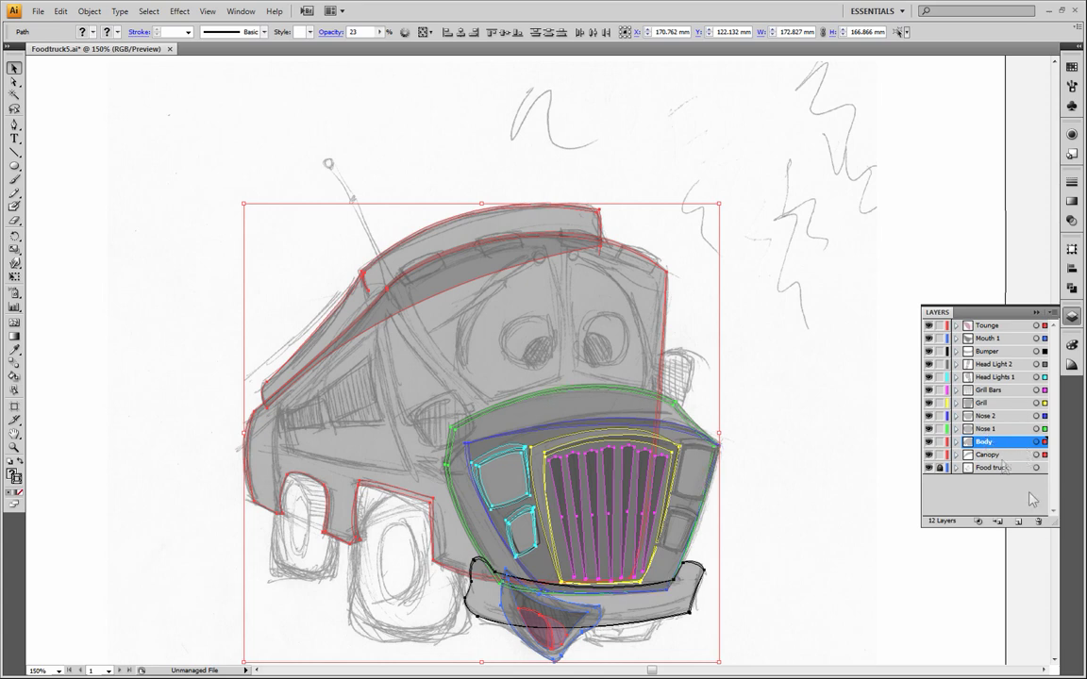
left_click(1018, 520)
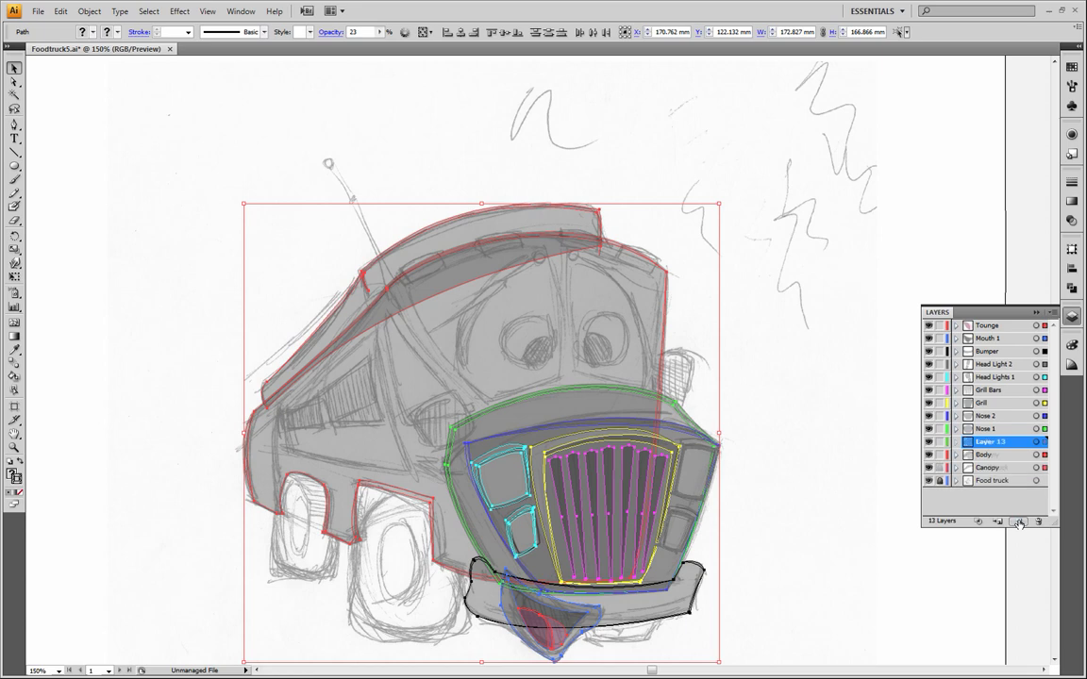
double_click(987, 448)
key("BackSpace")
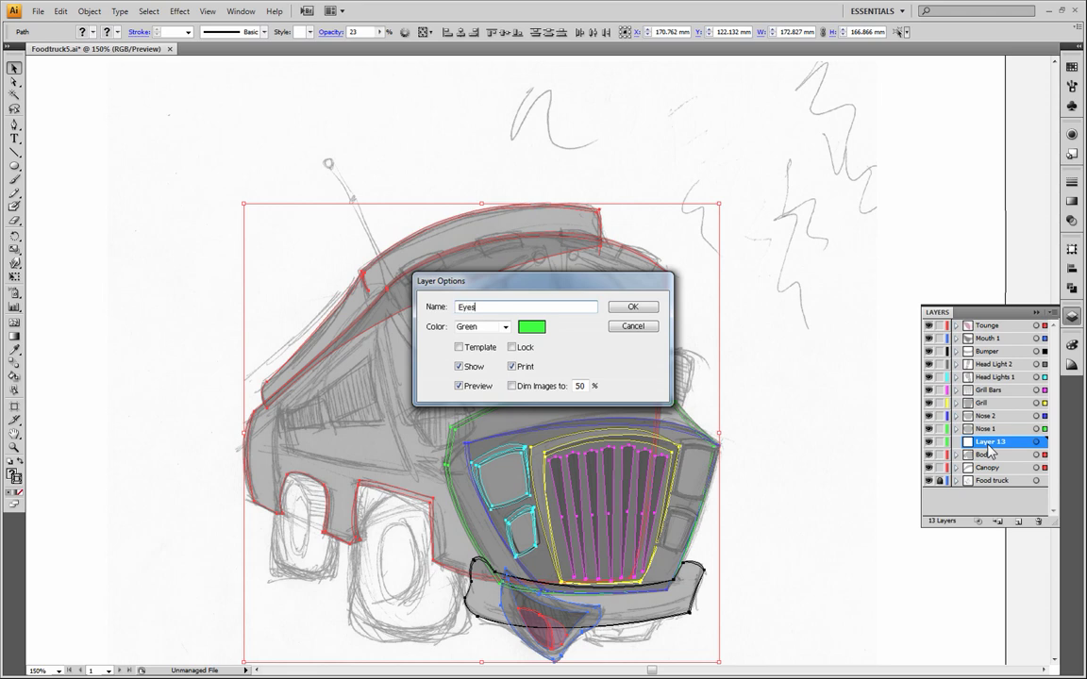
key("Return")
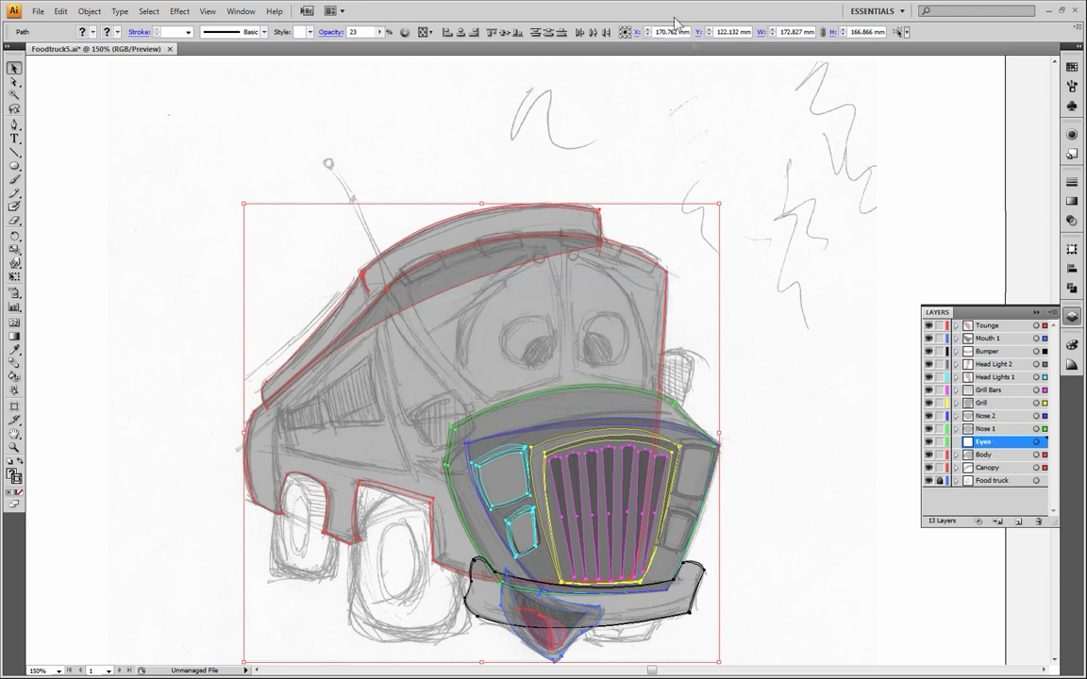
Deselect the truck artwork and set the drawing colours to a black stroke with no fill.
left_click(15, 124)
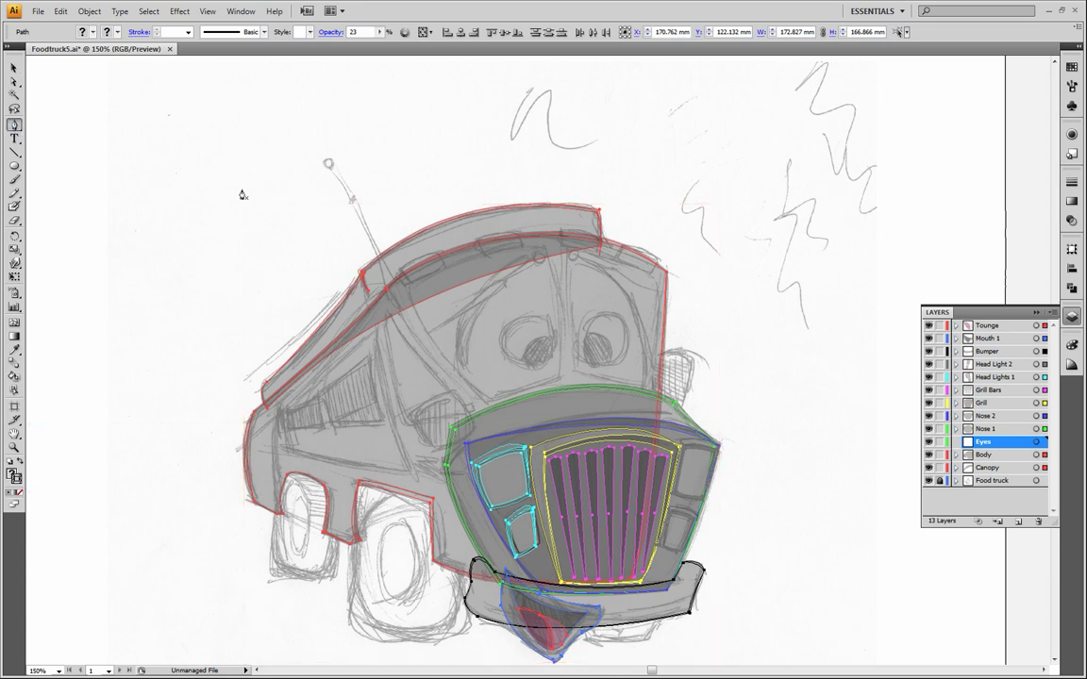
left_click(13, 66)
left_click(364, 240)
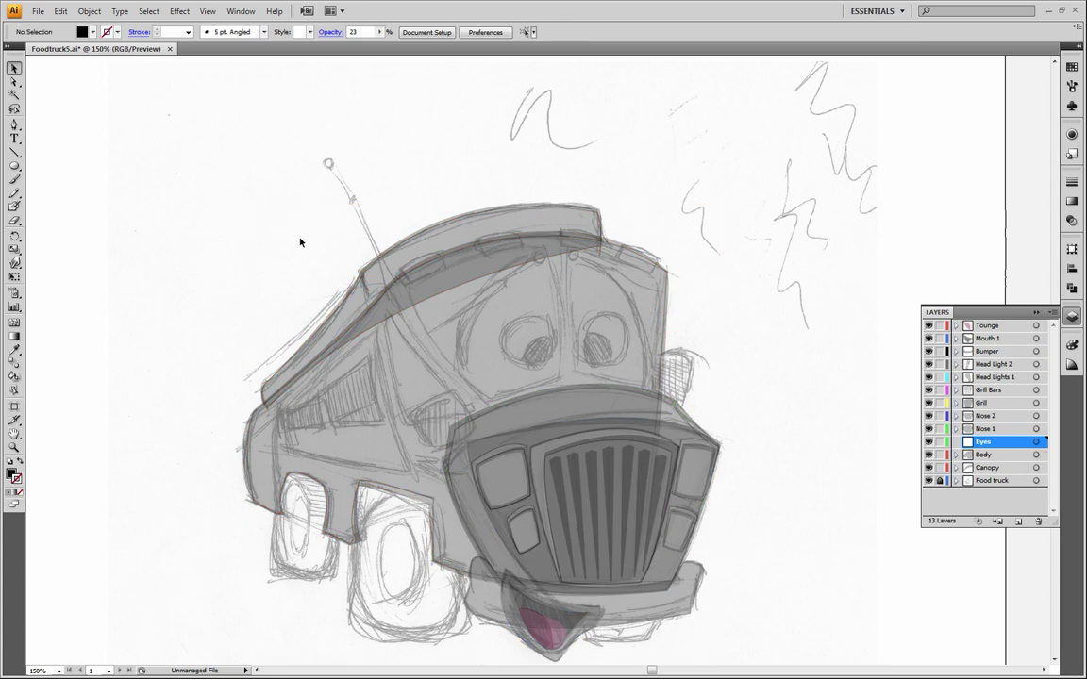
key("shift+x")
Trace the larger windshield pane around the sketched eye as a closed curved path about 57 mm wide and 58 mm tall.
left_click(14, 123)
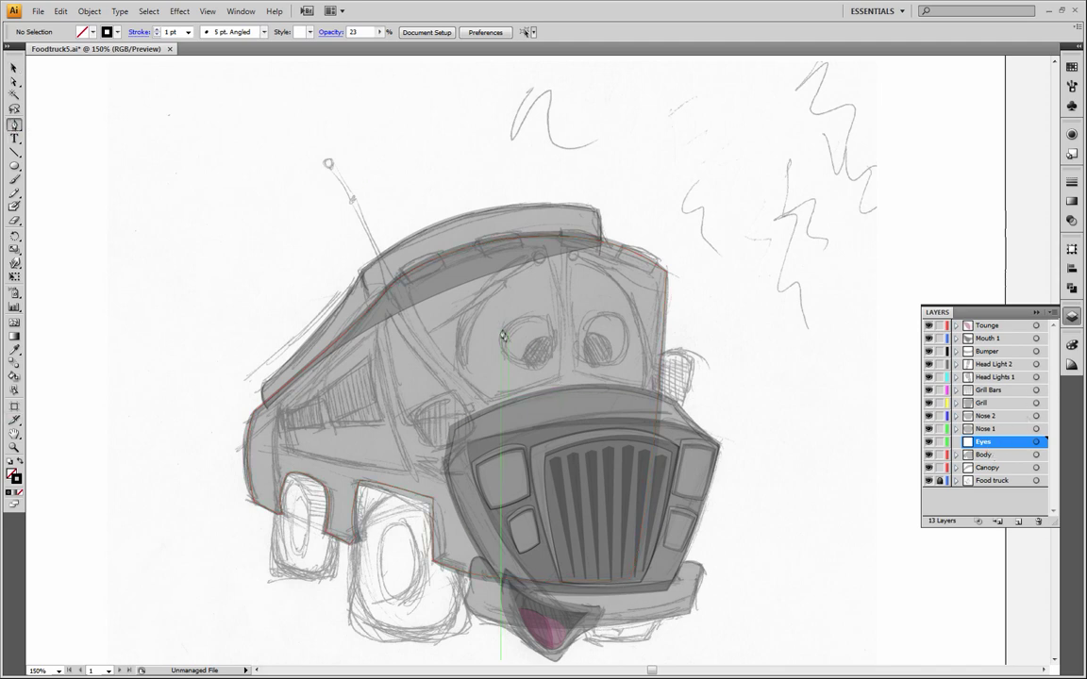
left_click(405, 285)
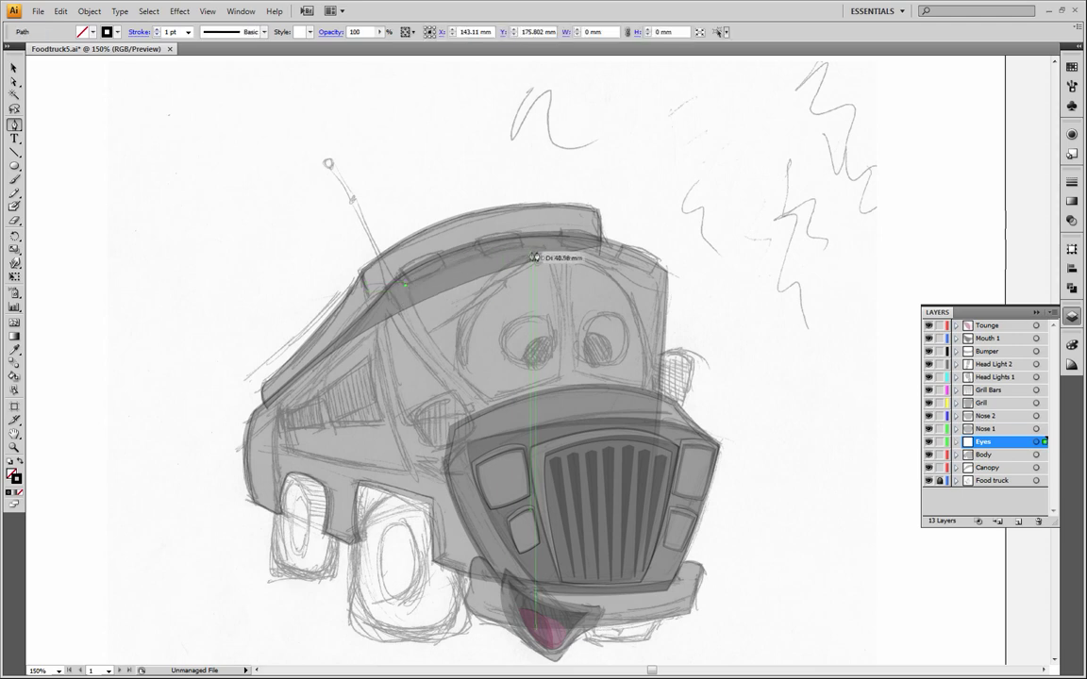
left_click_drag(544, 247, 613, 271)
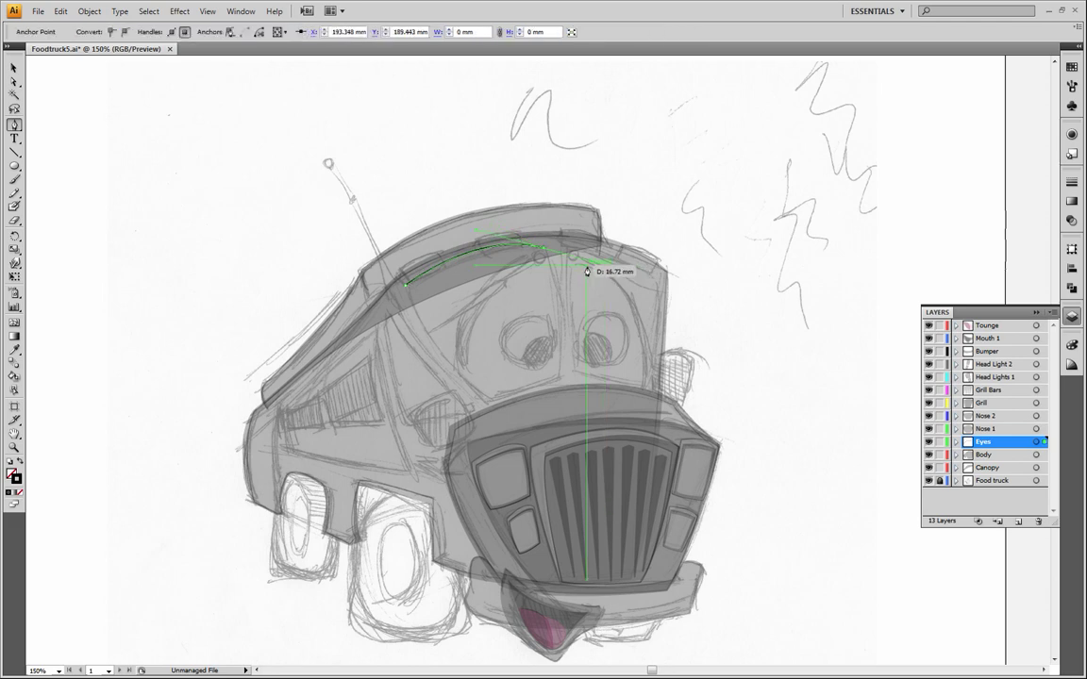
left_click(545, 250)
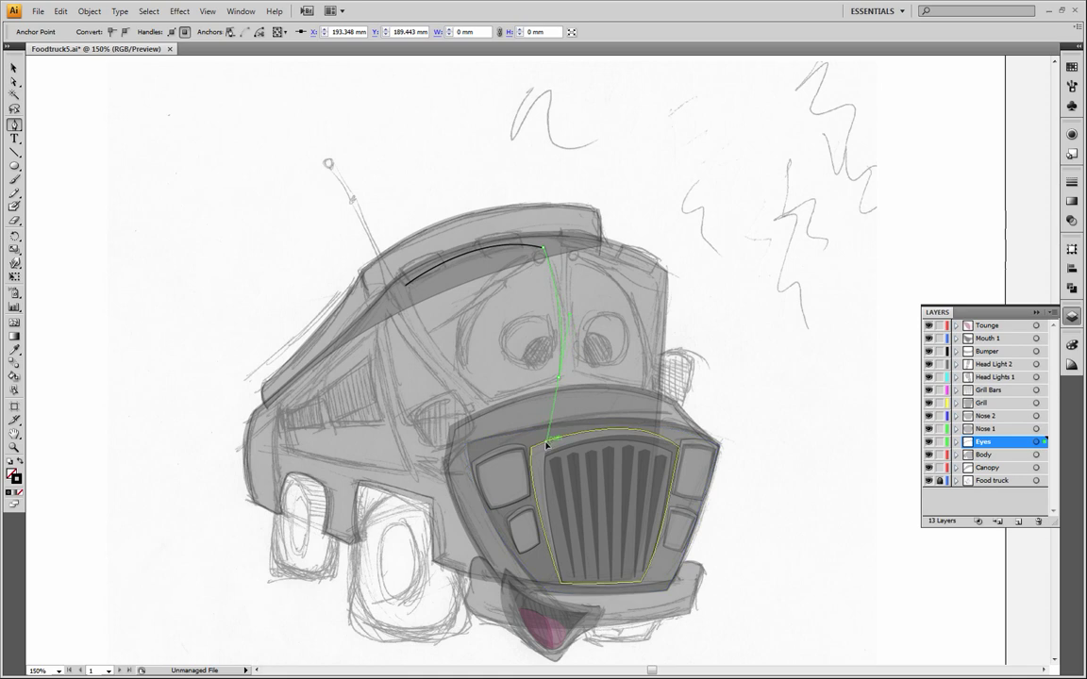
left_click(545, 444)
left_click(560, 380)
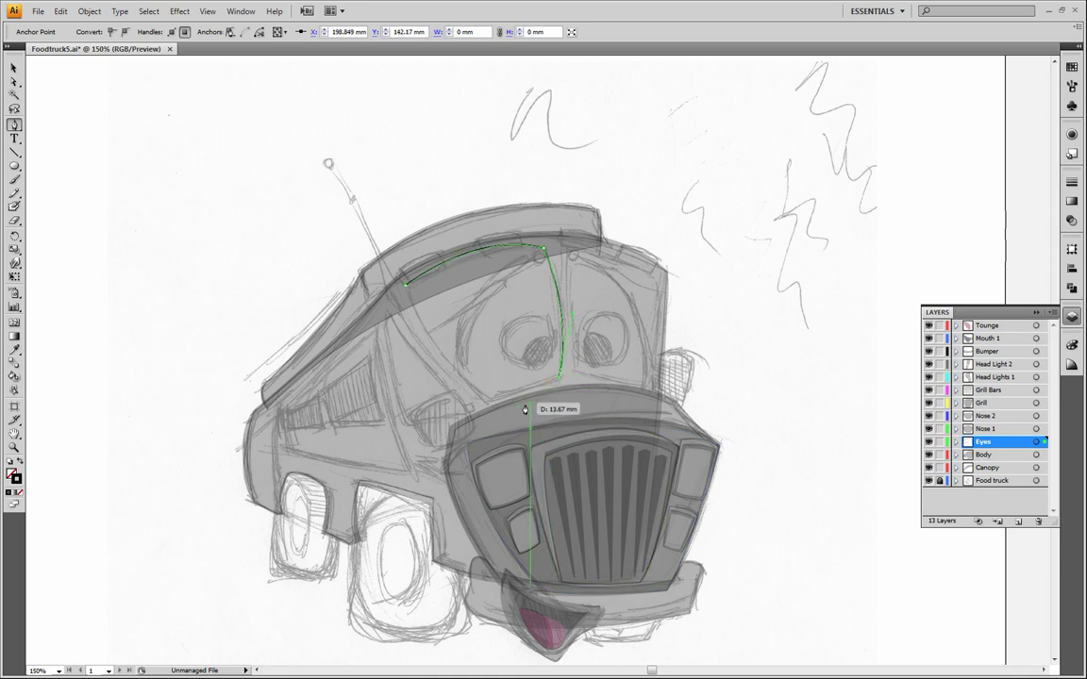
left_click(484, 403)
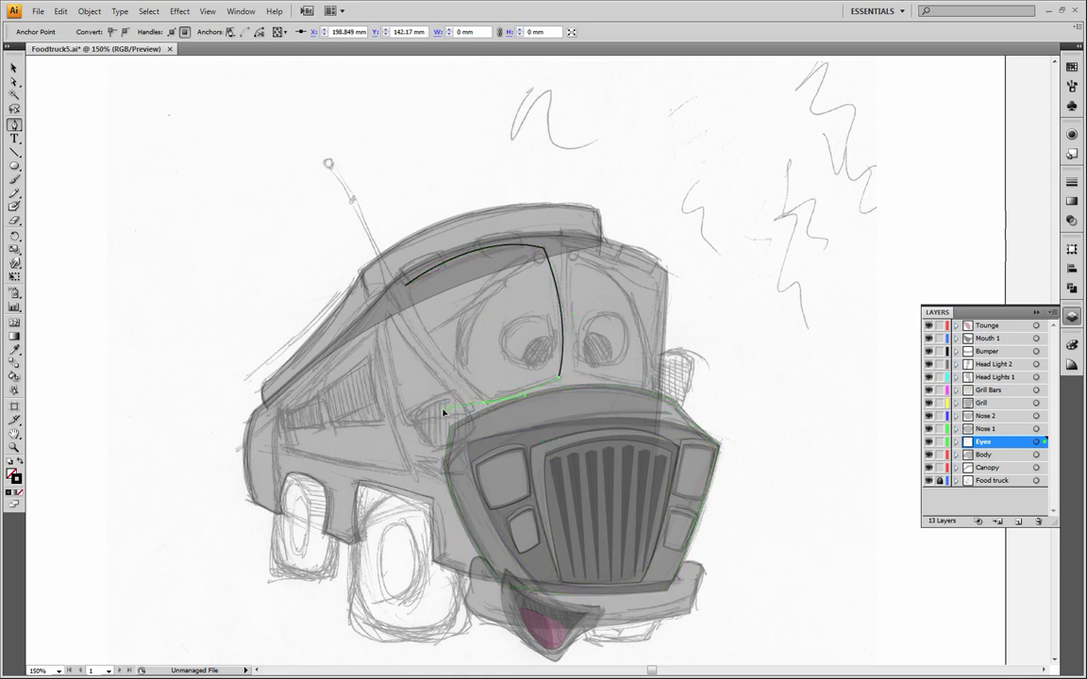
left_click_drag(444, 416, 445, 414)
left_click(484, 404)
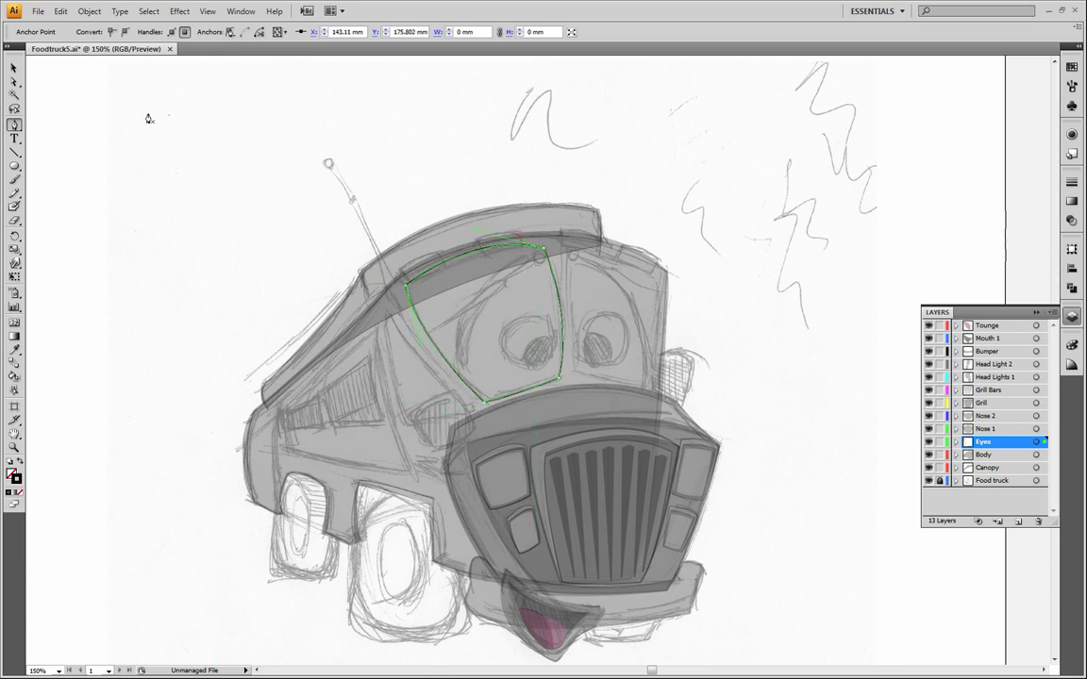
left_click(14, 68)
left_click(187, 184)
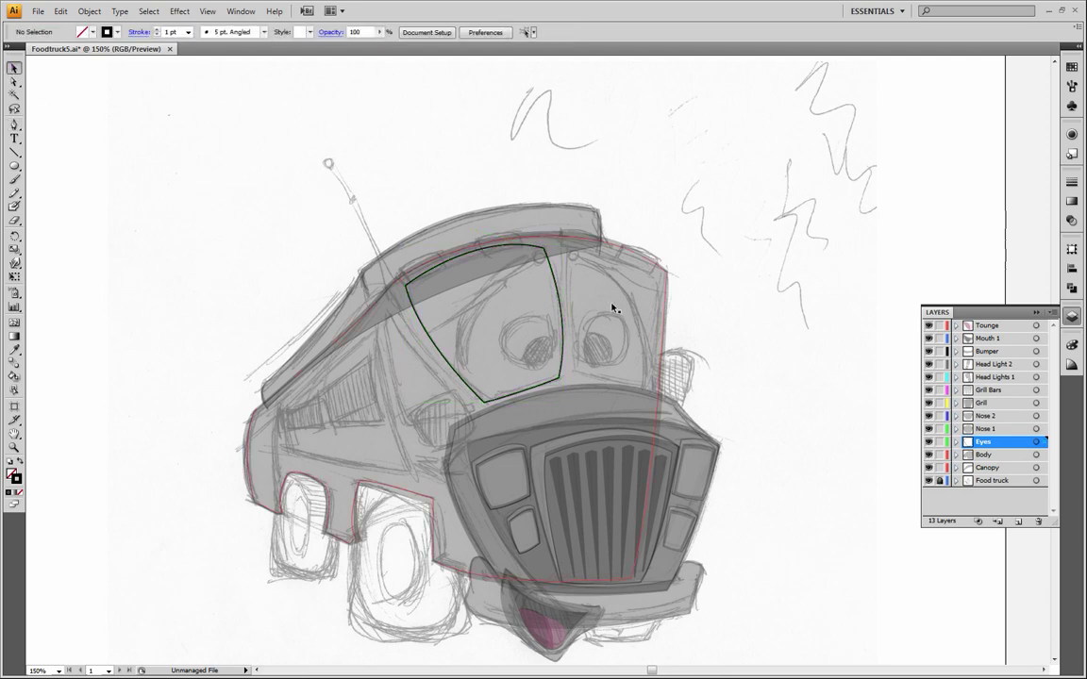
Fill the windshield pane with black and deselect it.
left_click(536, 248)
left_click(15, 478)
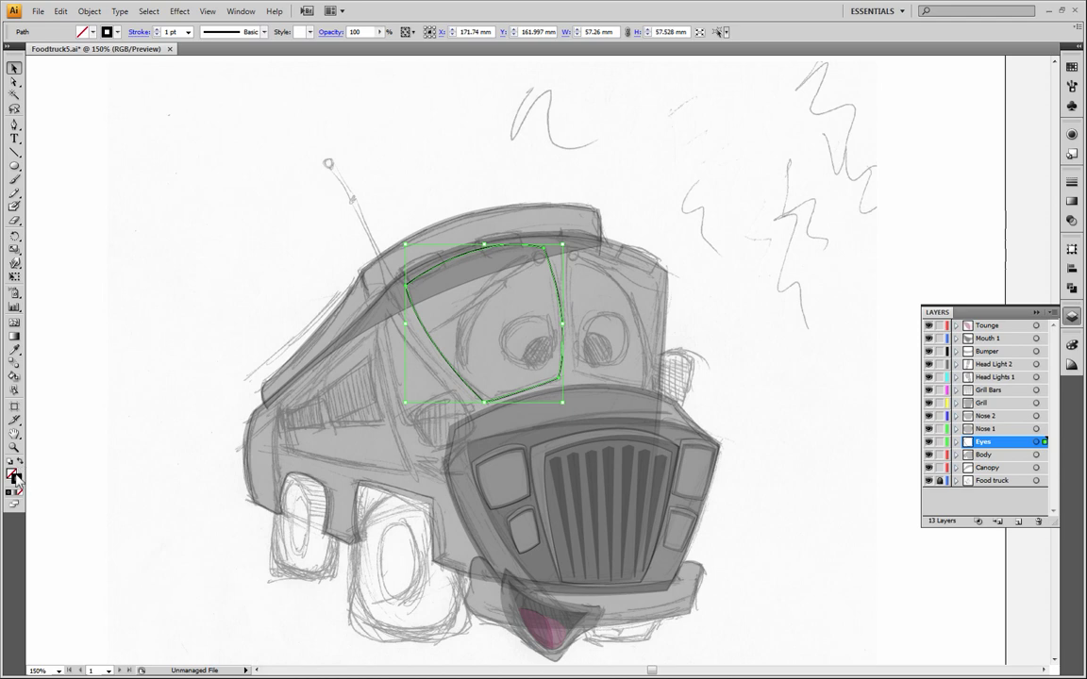
left_click(12, 471)
left_click(1044, 403)
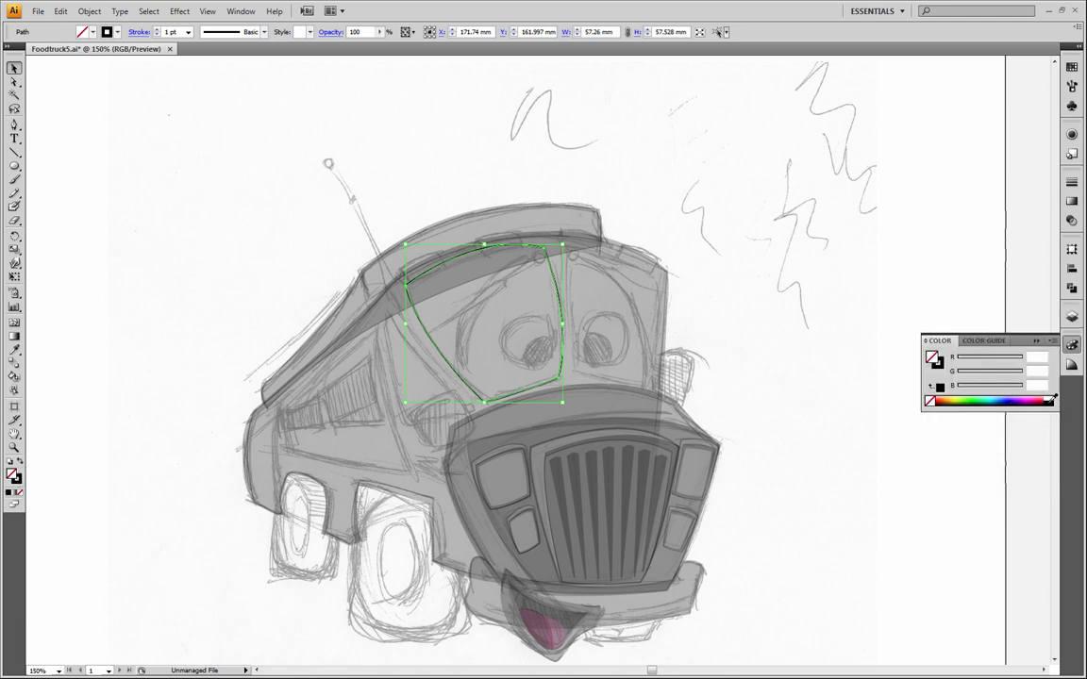
left_click(128, 107)
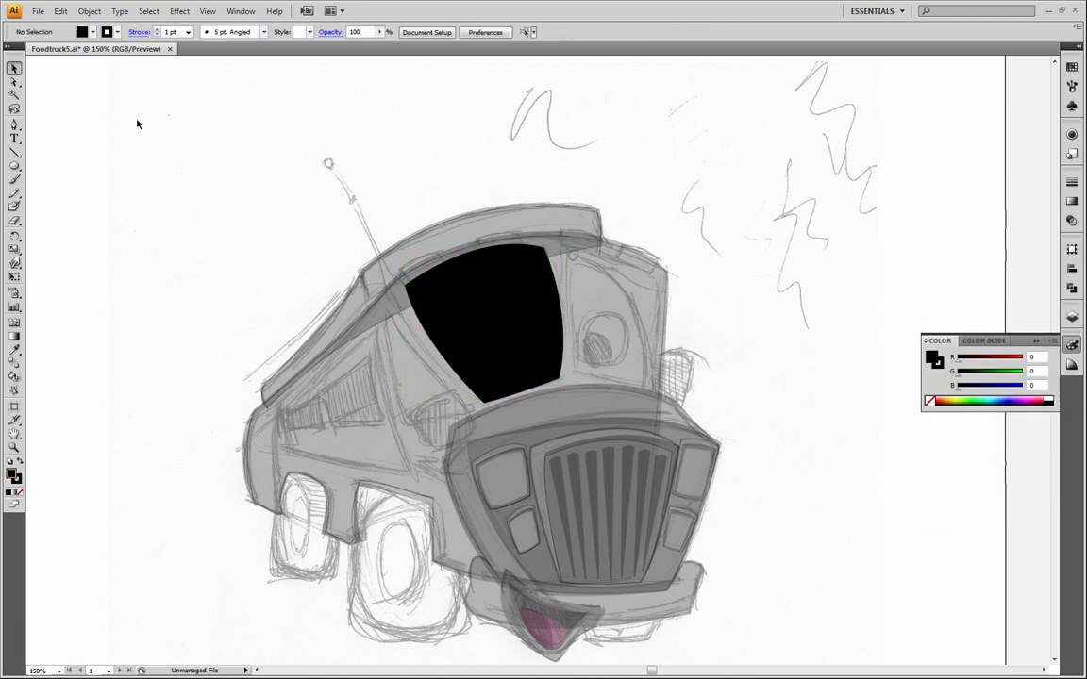
Copy the black windshield pane and paste the duplicate in front of it.
left_click(526, 329)
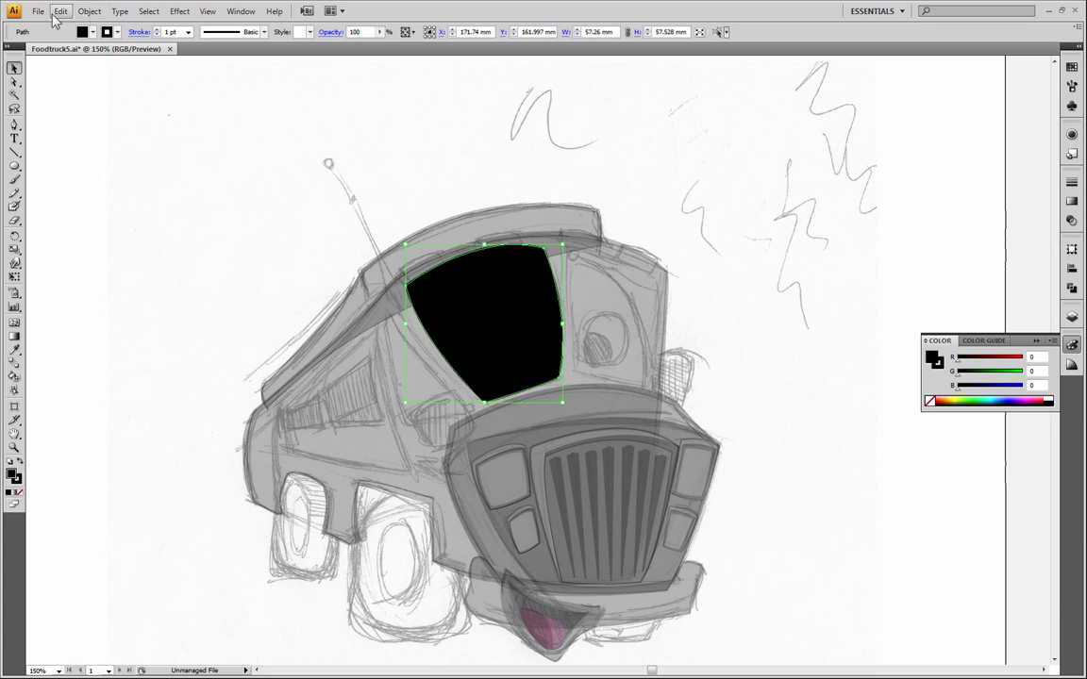
left_click(56, 12)
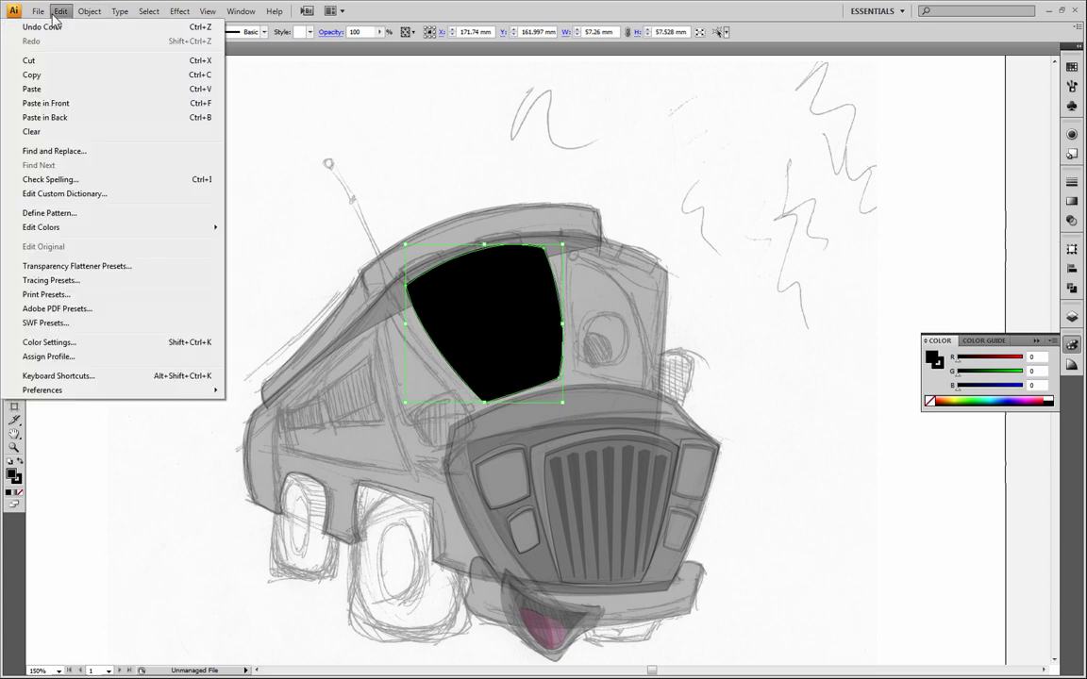
left_click(65, 75)
left_click(59, 12)
left_click(48, 106)
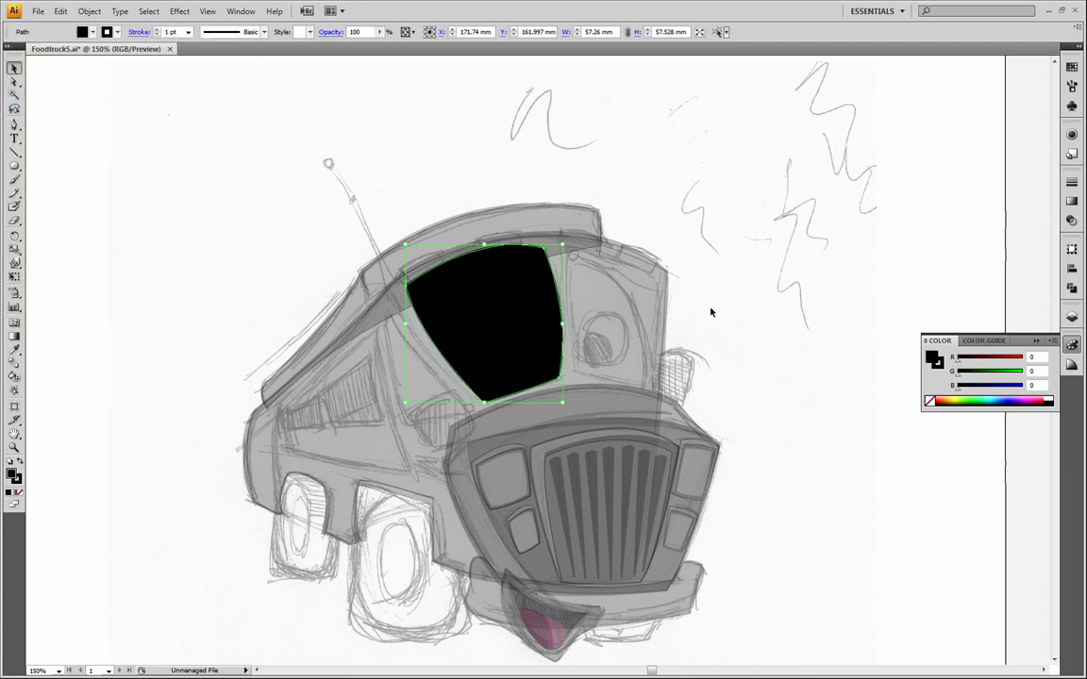
Apply the truck body's sampled appearance to the front windshield copy, and give it a white fill with no stroke.
left_click(15, 349)
left_click(354, 380)
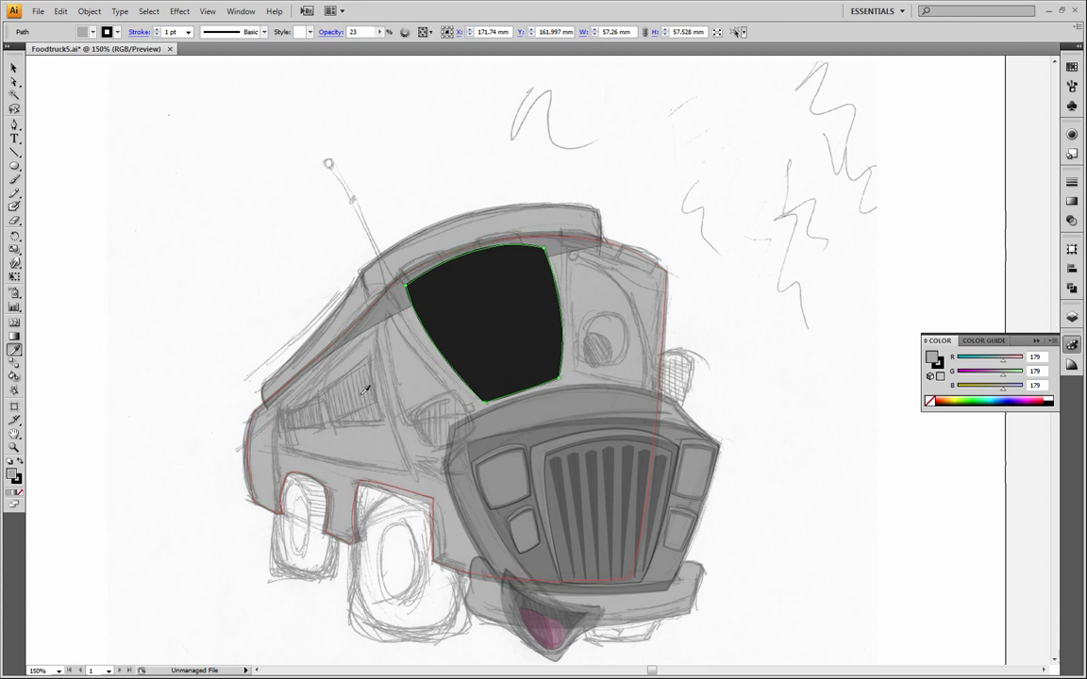
left_click(1050, 399)
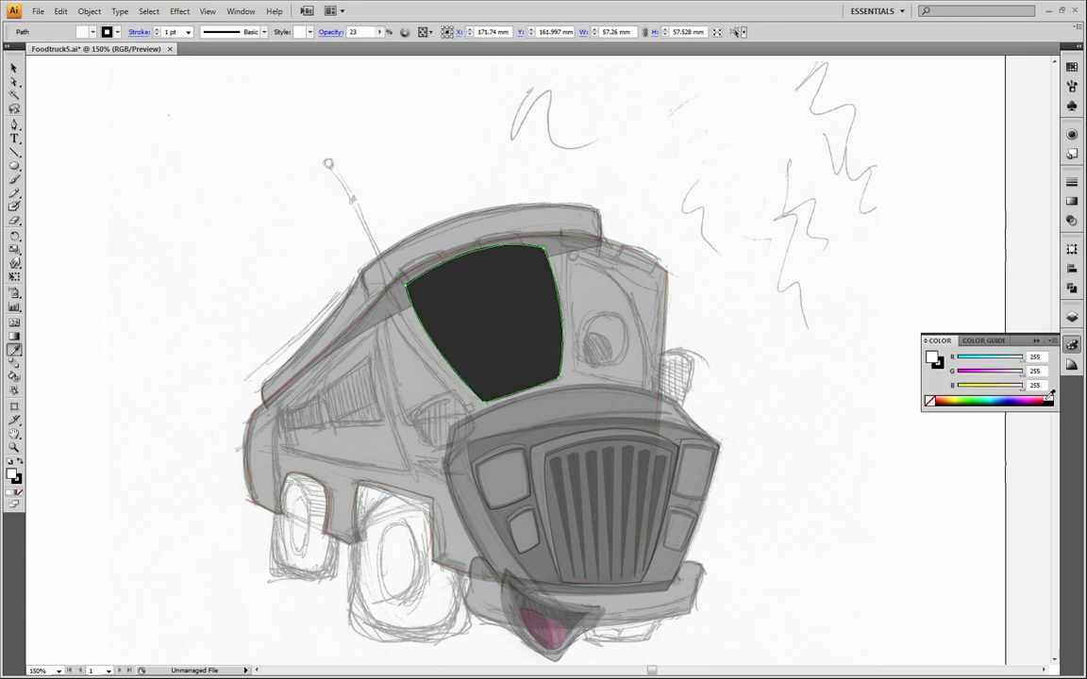
left_click(17, 480)
left_click(19, 492)
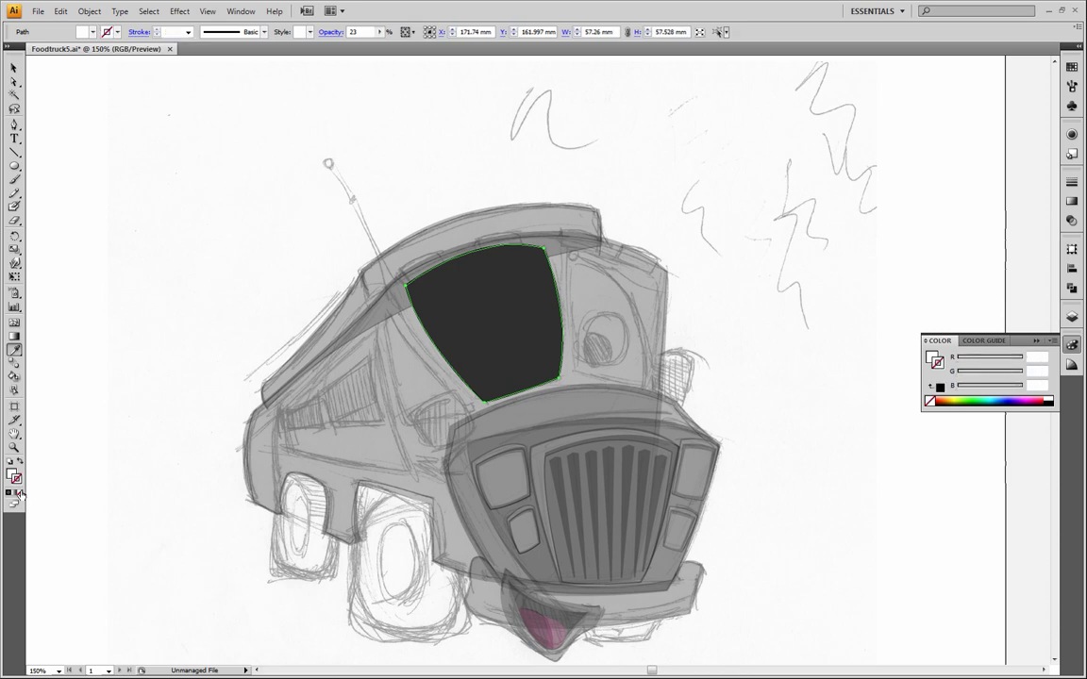
left_click(14, 69)
left_click(201, 245)
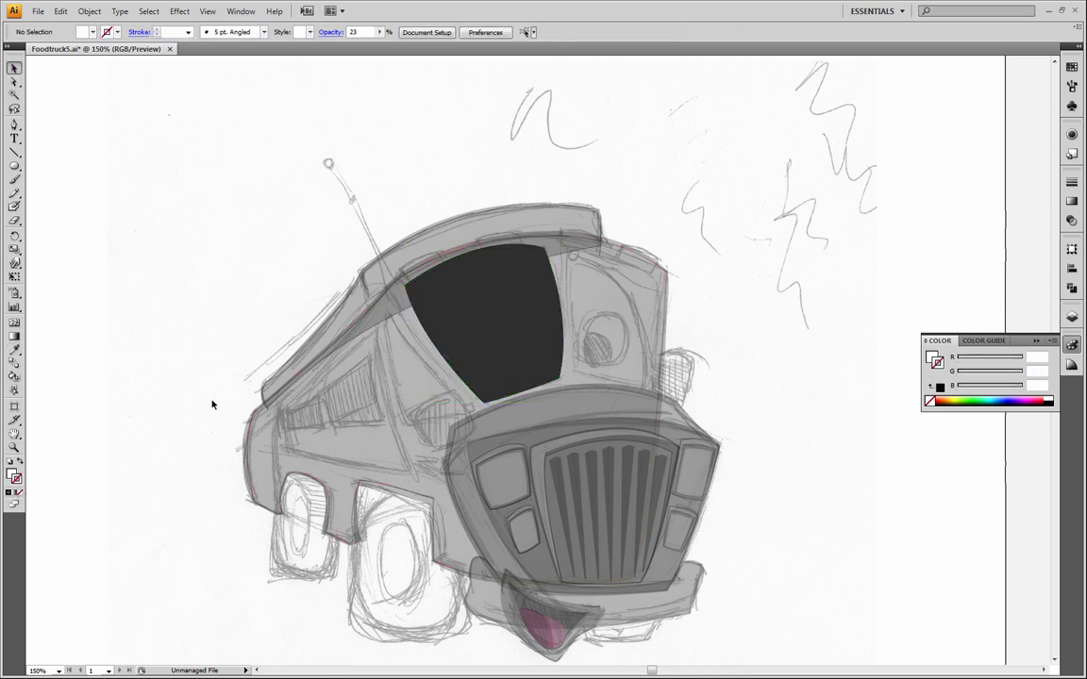
Restore all the truck artwork to 100% opacity and deselect it.
left_click_drag(140, 175, 773, 599)
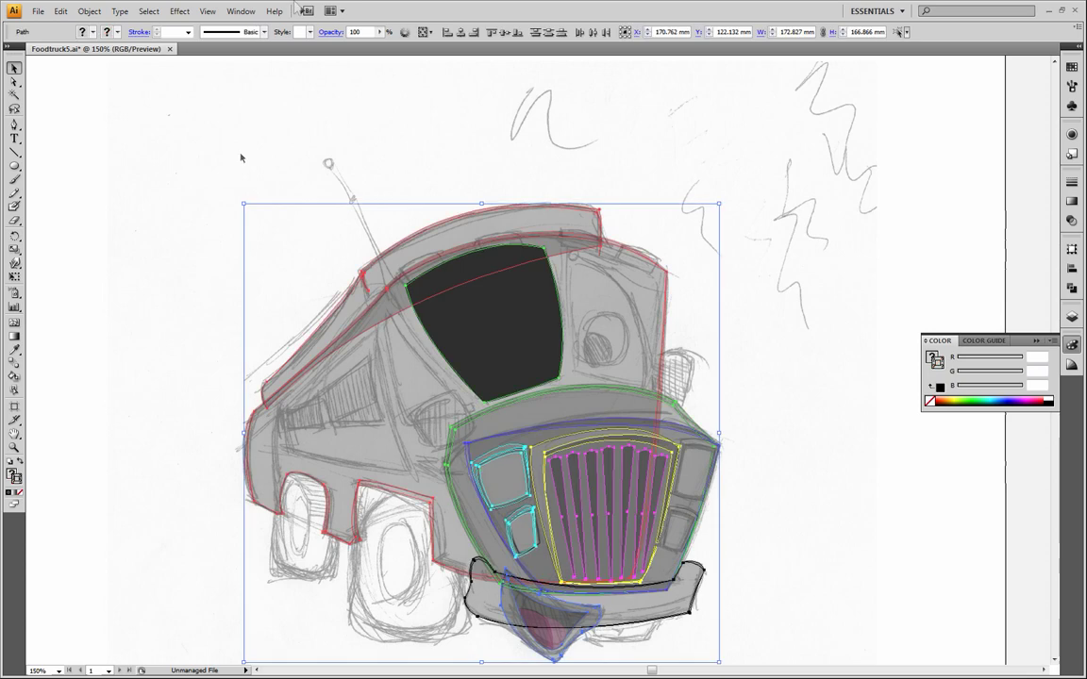
left_click(379, 34)
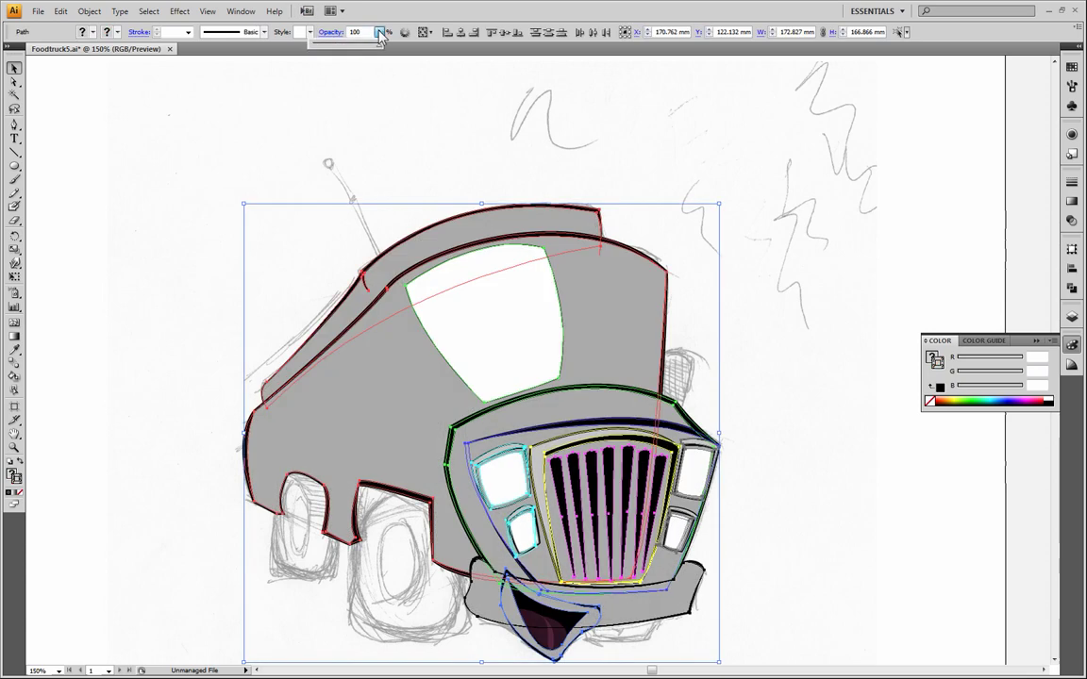
left_click(421, 146)
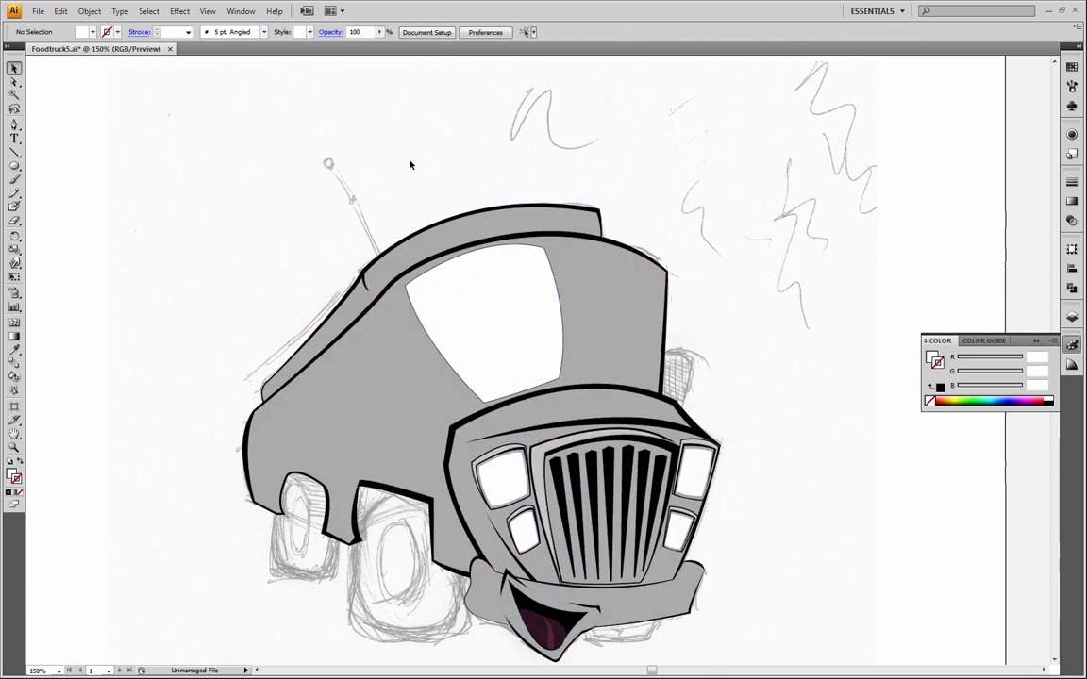
left_click(491, 319)
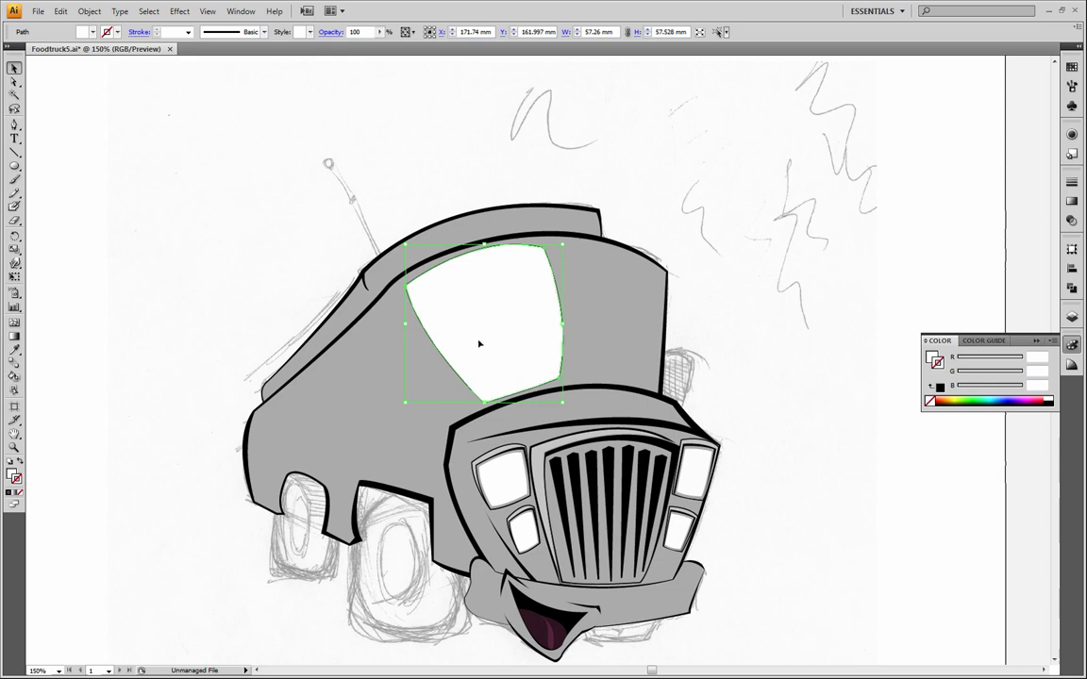
left_click_drag(480, 343, 588, 388)
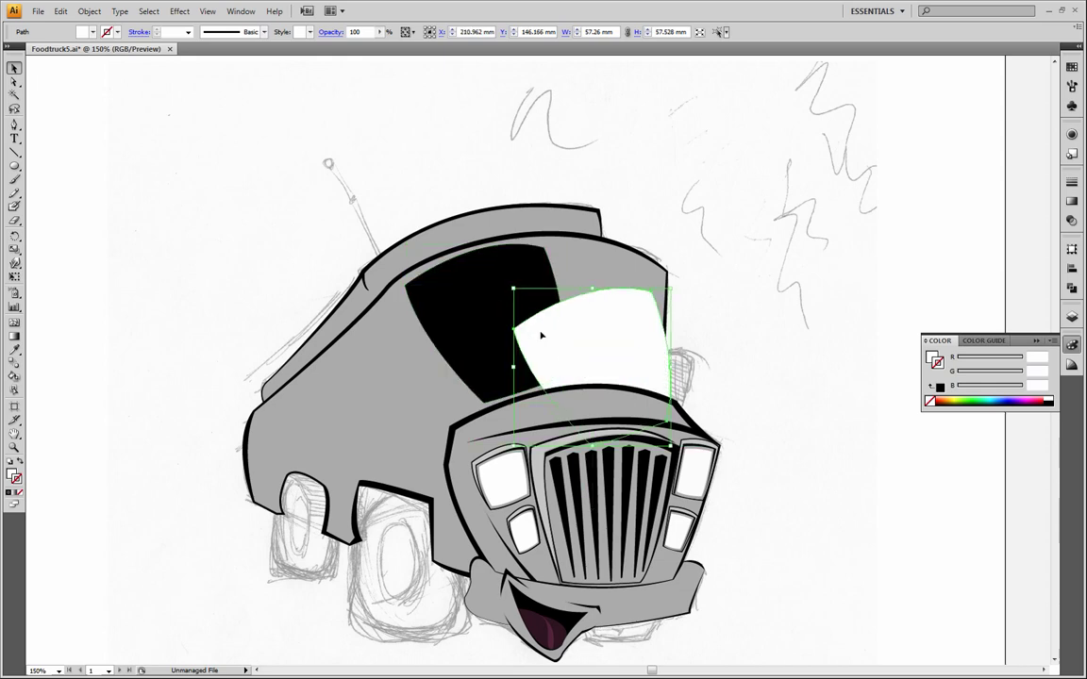
key("ctrl+z")
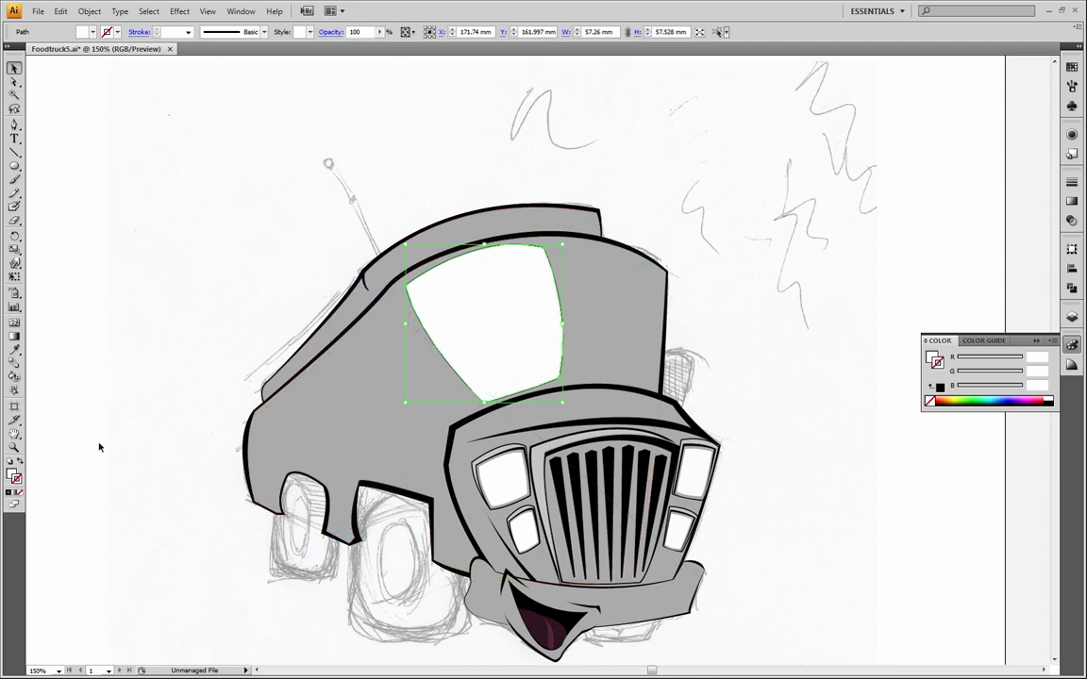
Reshape the white windshield pane's upper edge and upper-left corner slightly inward to expose a black outline of the copy behind.
left_click(14, 447)
left_click(507, 330)
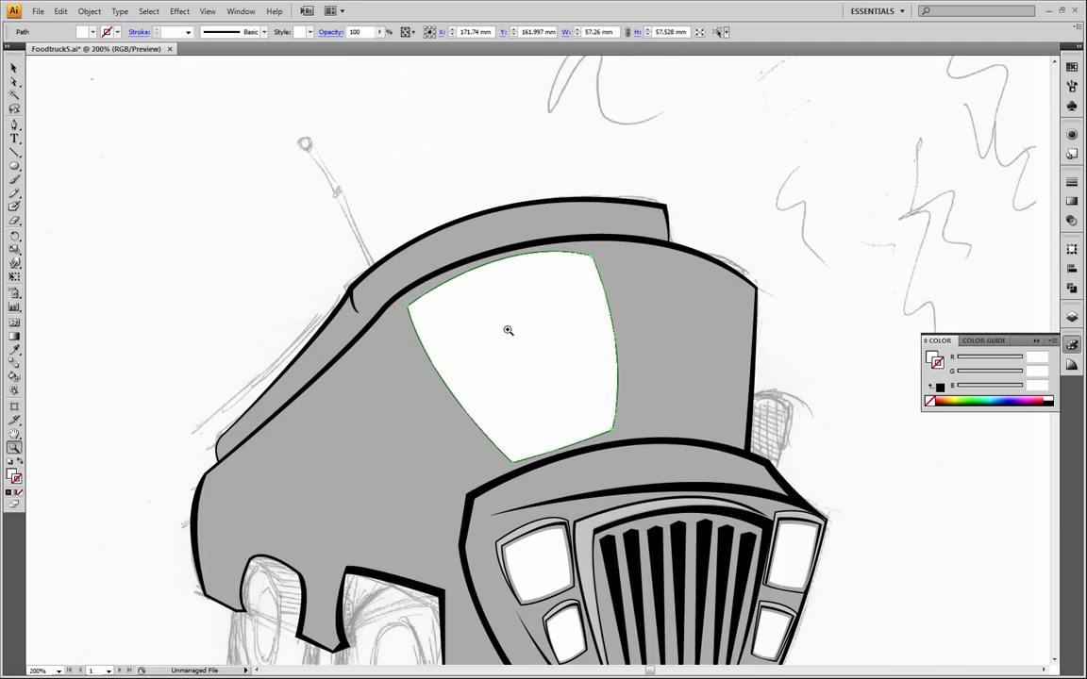
left_click(484, 371)
left_click(14, 83)
left_click(826, 155)
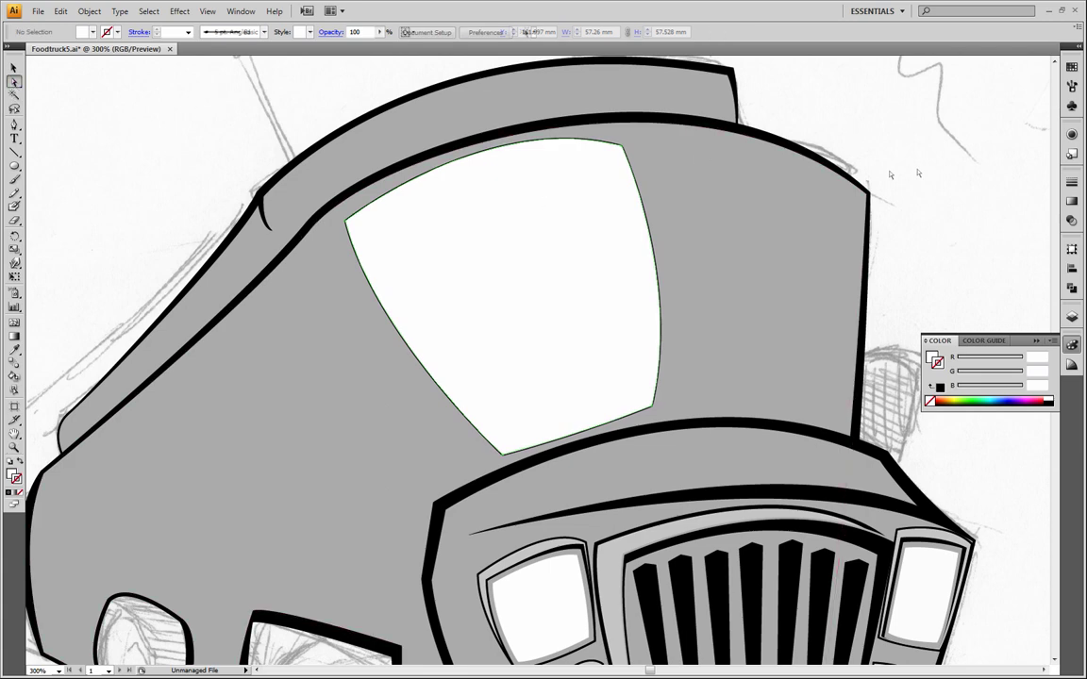
left_click(623, 147)
mouse_move(623, 147)
left_mouse_down()
mouse_move(615, 152)
mouse_move(623, 148)
left_mouse_up()
left_click_drag(487, 113, 488, 122)
left_click_drag(346, 222, 350, 222)
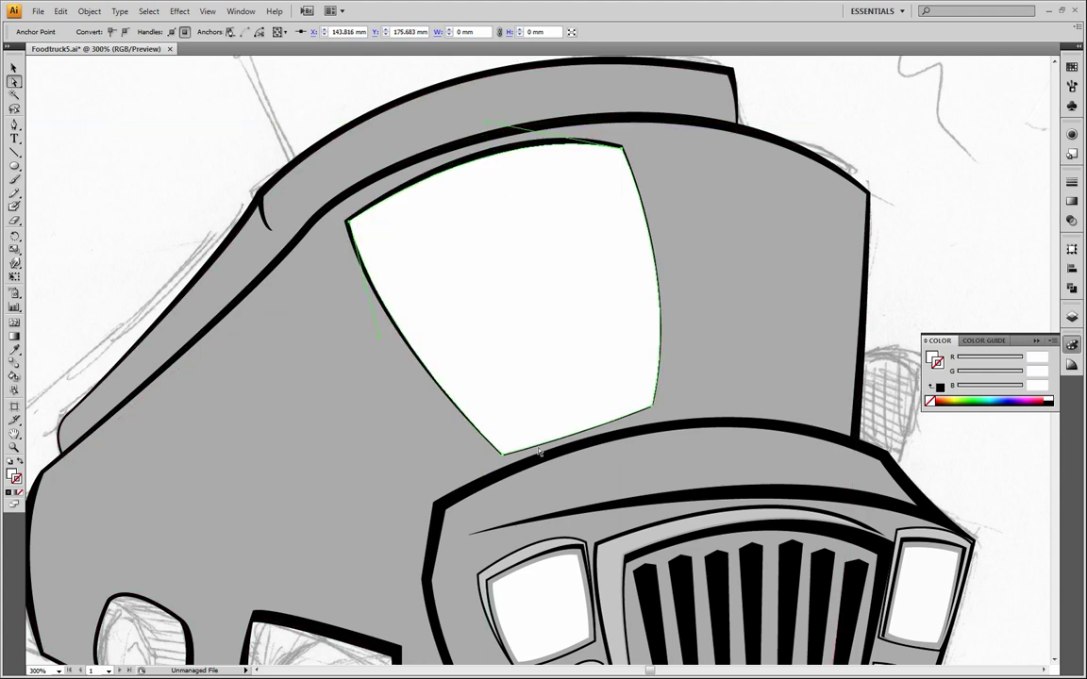
Nudge the white pane's bottom corner and right-side curve slightly inward to expose the black edge, and deselect it.
left_click(504, 457)
left_click_drag(504, 456, 505, 452)
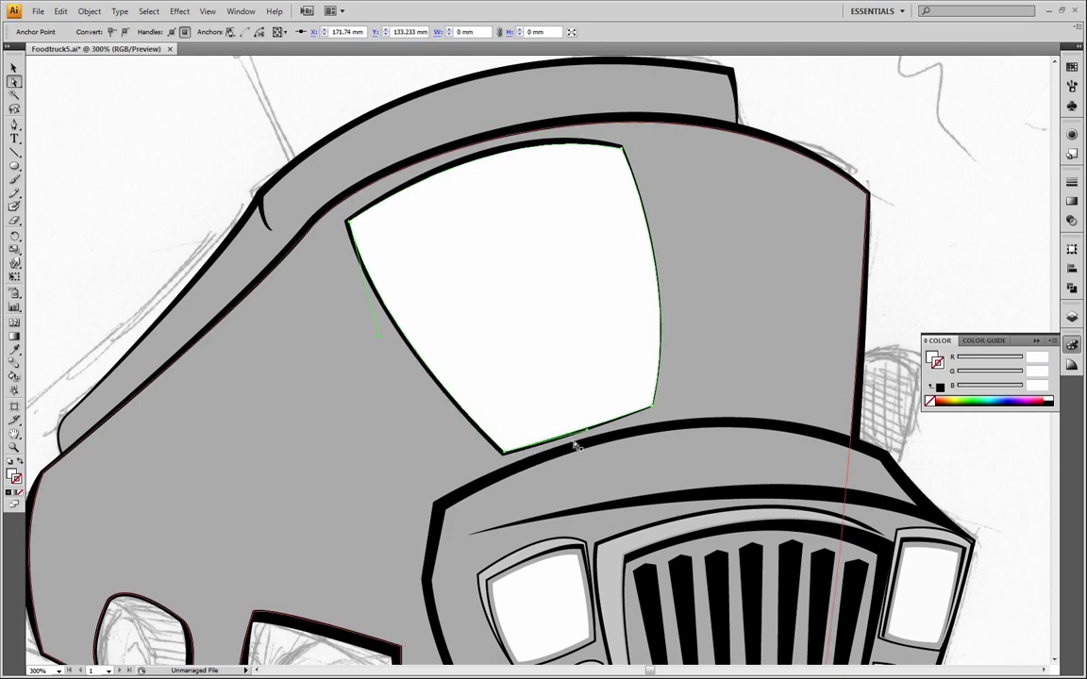
left_click(651, 407)
left_click_drag(681, 278, 675, 274)
left_click(901, 253)
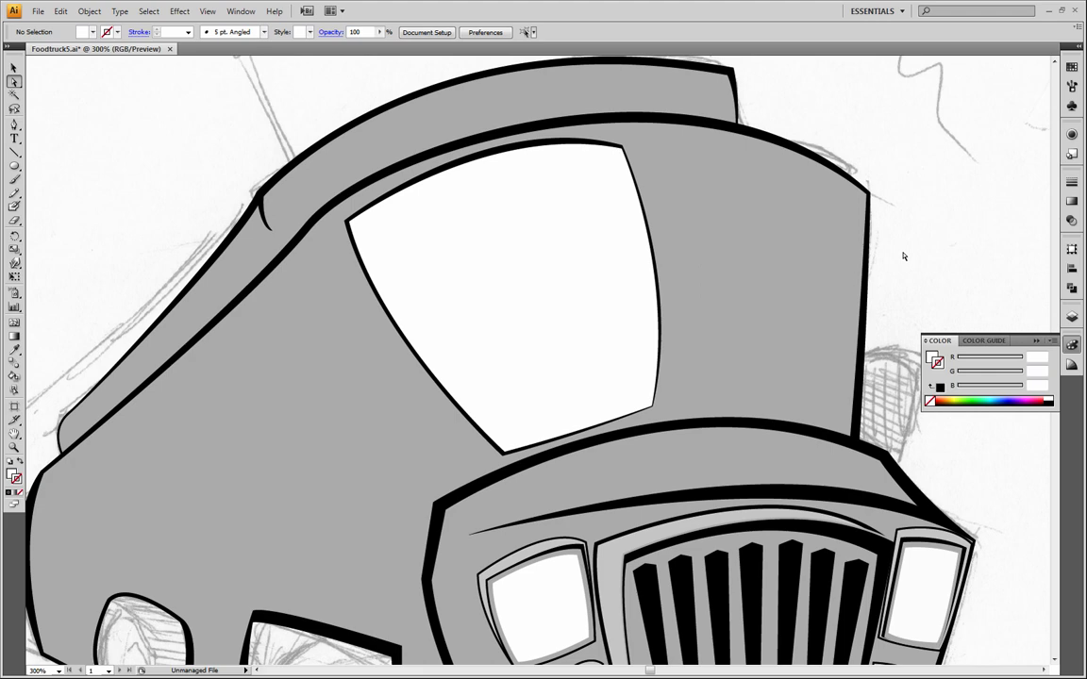
Lower the opacity of all the truck artwork to 25% so the sketched eyes can be traced, and deselect it.
left_click(14, 447)
left_click(511, 354, "alt")
left_click(723, 369, "alt")
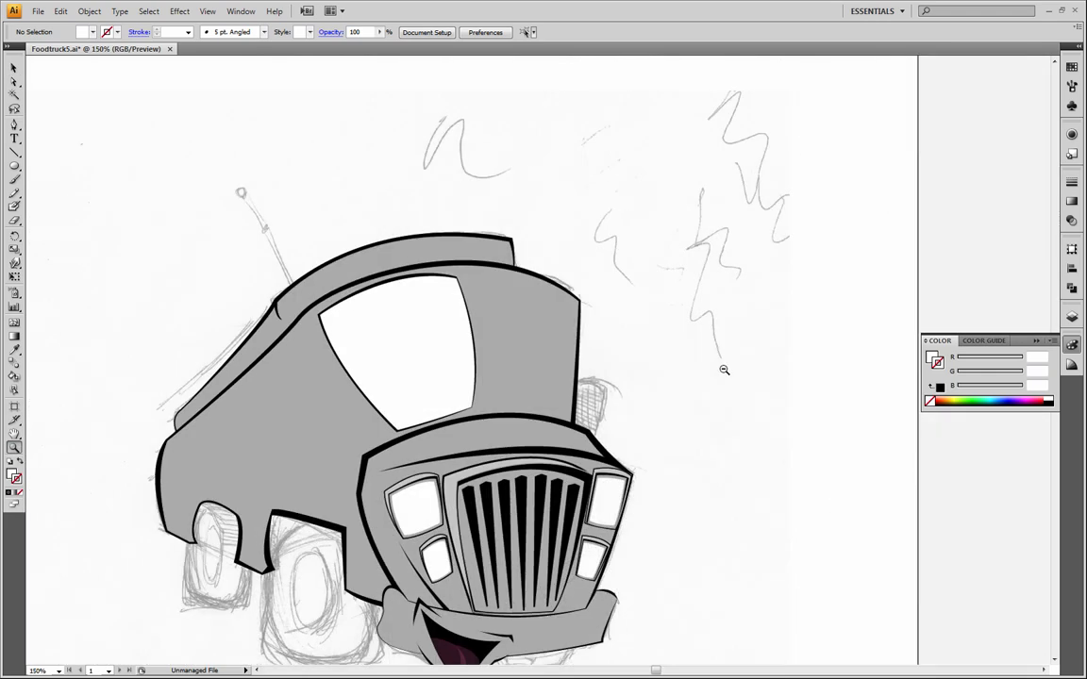
left_click(557, 374, "alt")
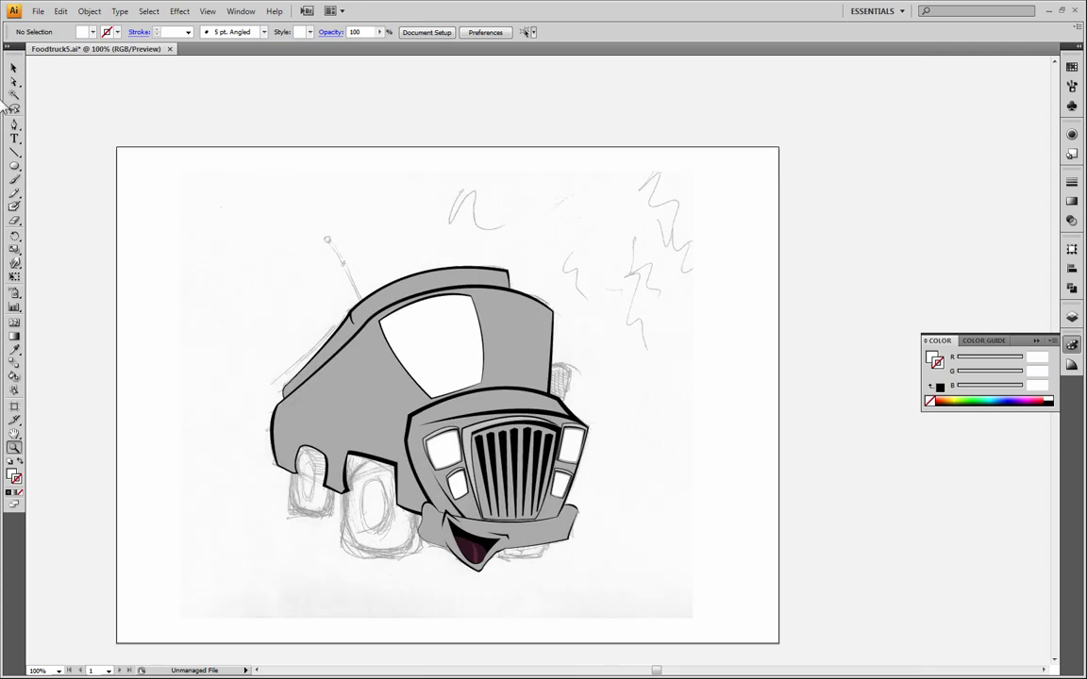
left_click(14, 67)
left_click_drag(189, 212, 693, 650)
left_click(378, 33)
left_click(407, 118)
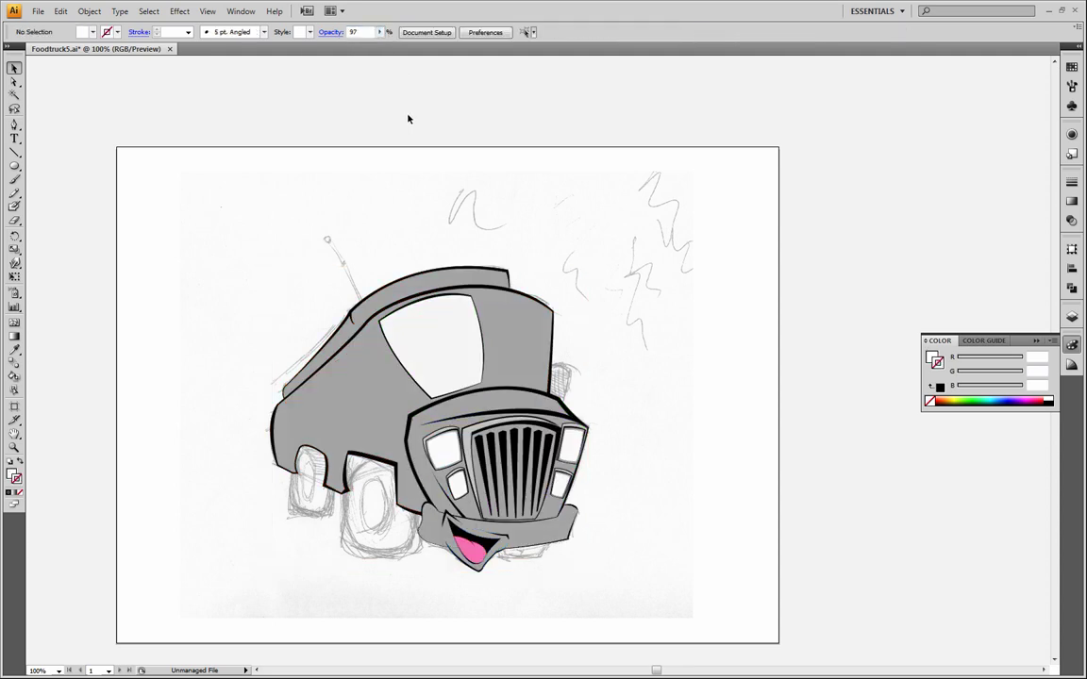
left_click_drag(205, 215, 727, 631)
left_click(379, 33)
left_click_drag(377, 46, 329, 51)
left_click(616, 296)
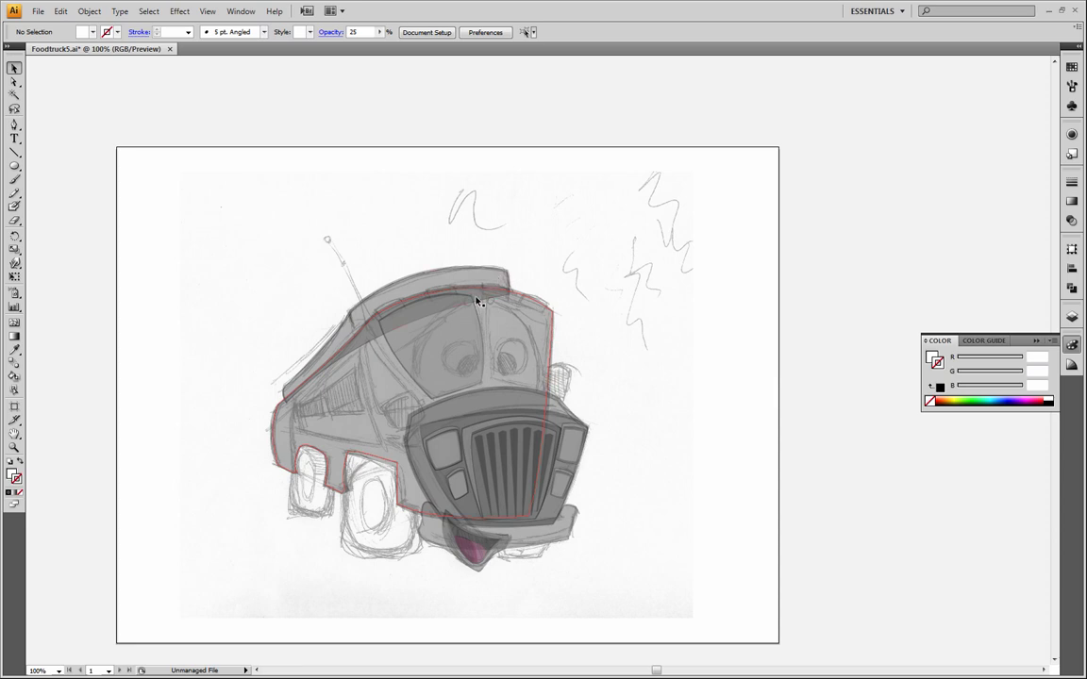
Set the drawing colours to a black stroke and no fill for tracing the smaller windshield pane.
left_click(1072, 316)
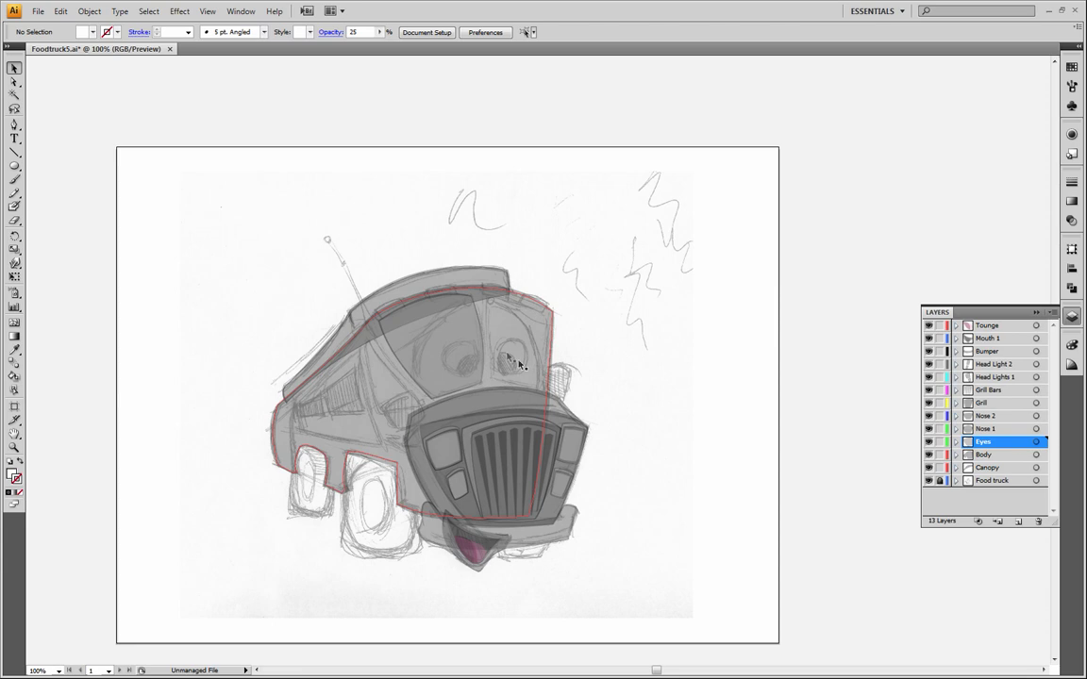
left_click(15, 447)
left_click(523, 397)
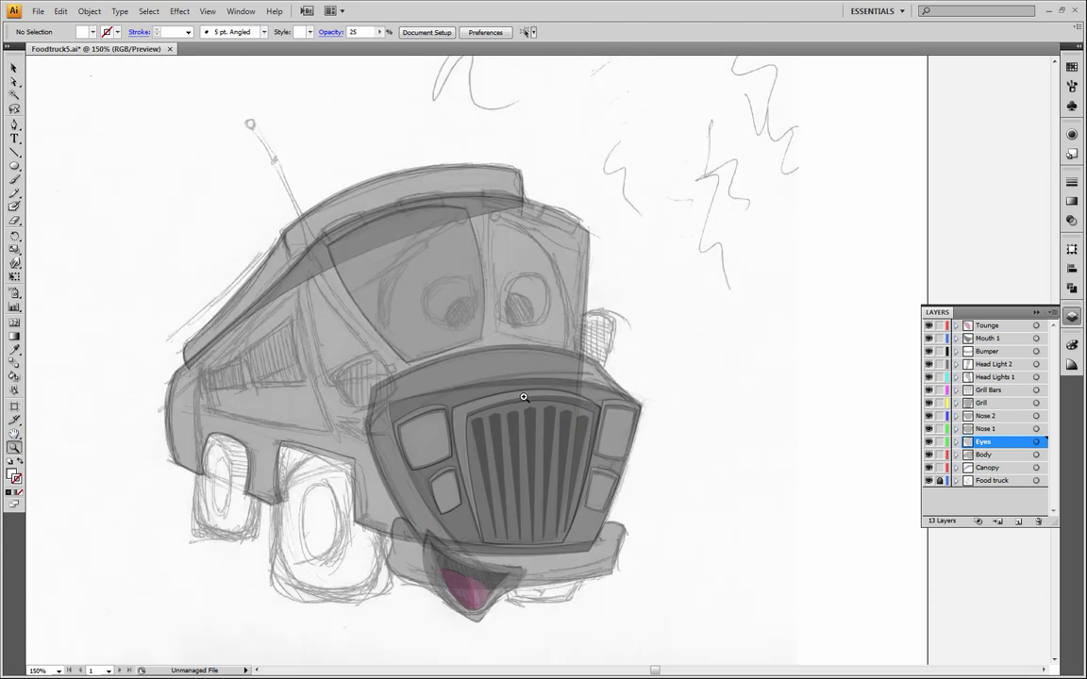
left_click(535, 342)
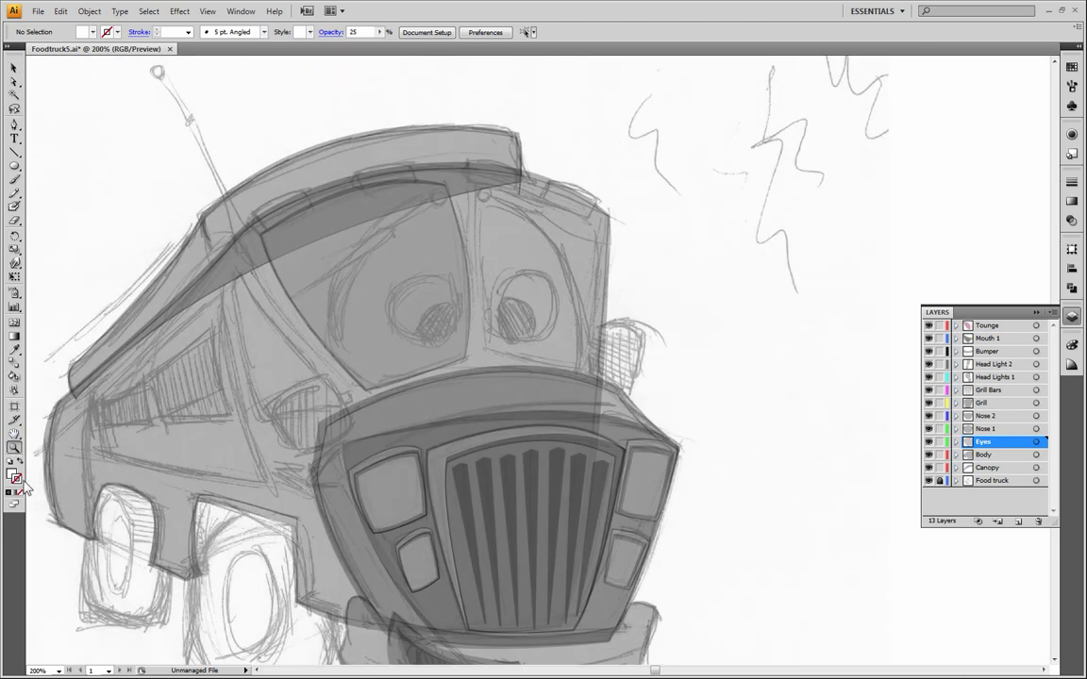
left_click(18, 483)
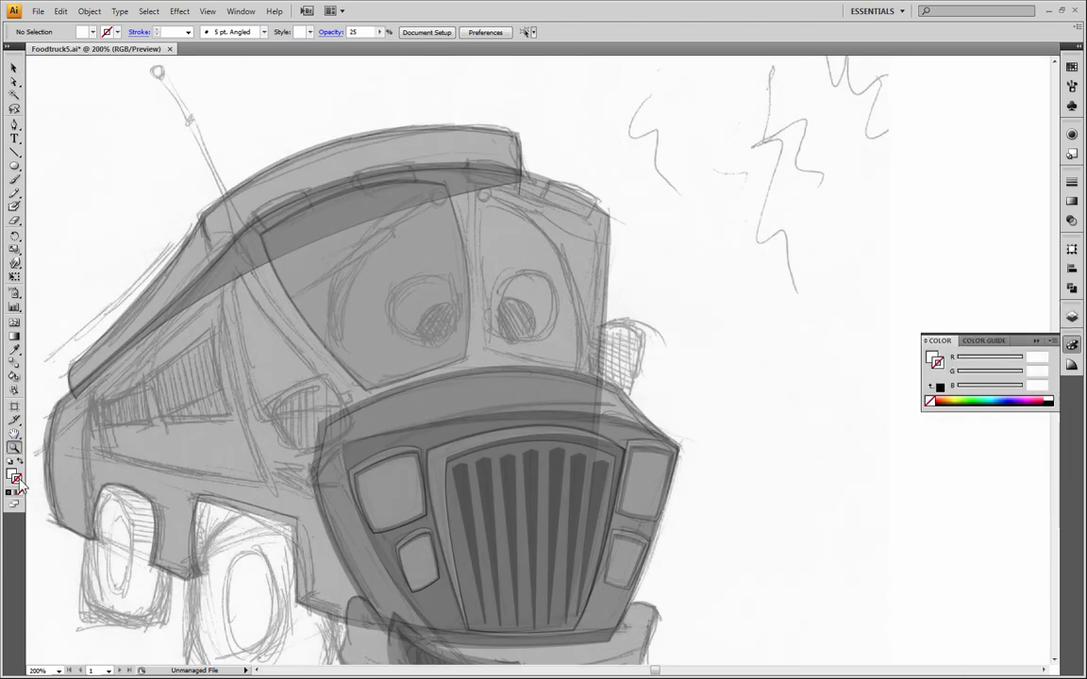
left_click(1052, 400)
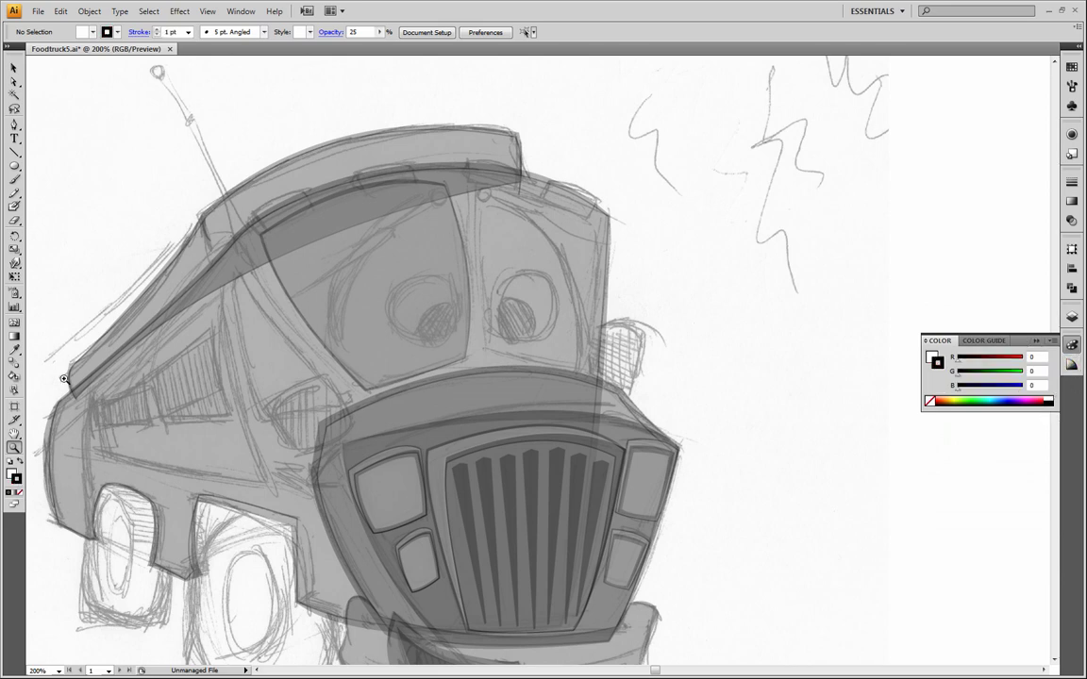
key("slash")
Trace the smaller windshield pane around the sketched eye as a closed curved path about 35 mm wide and 51 mm tall.
left_click(15, 126)
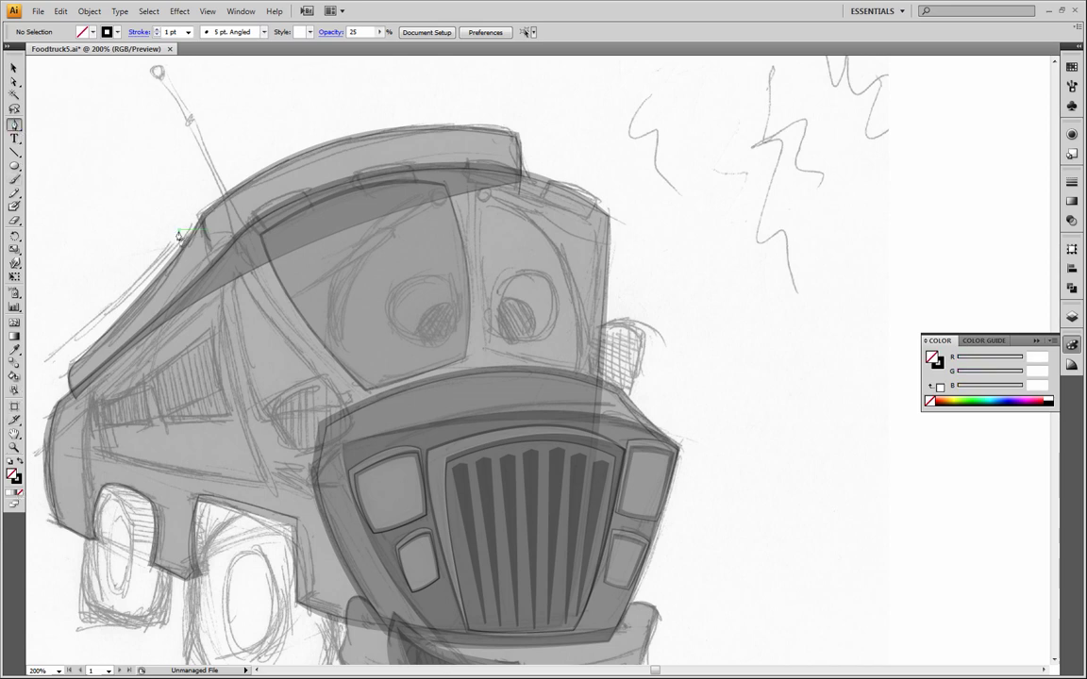
left_click(471, 179)
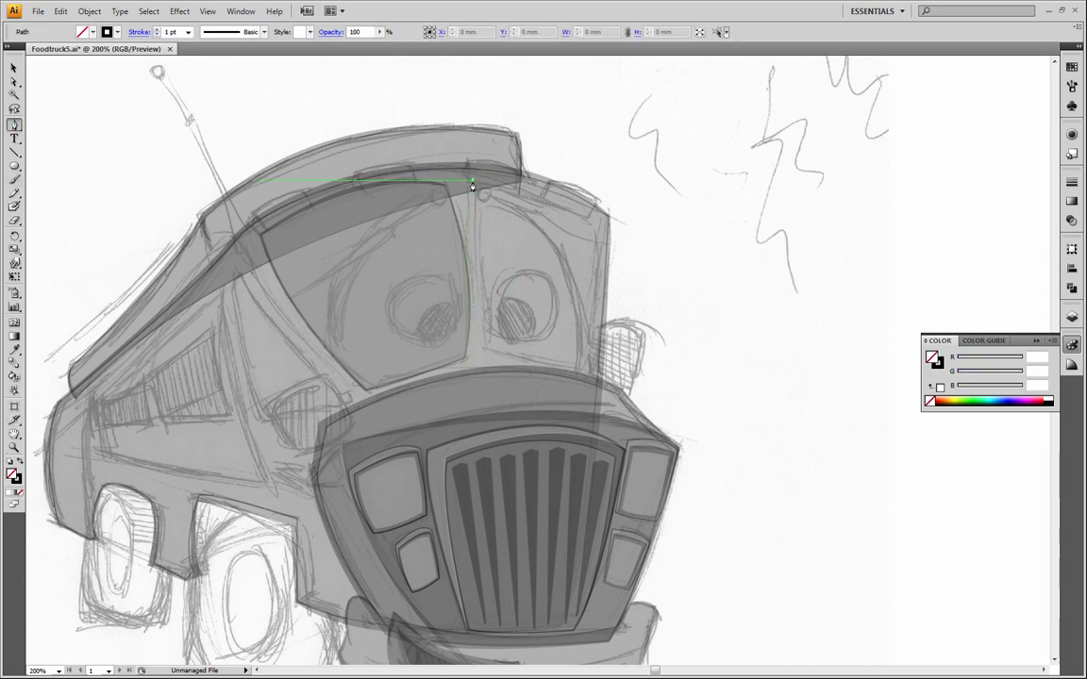
left_click(597, 226)
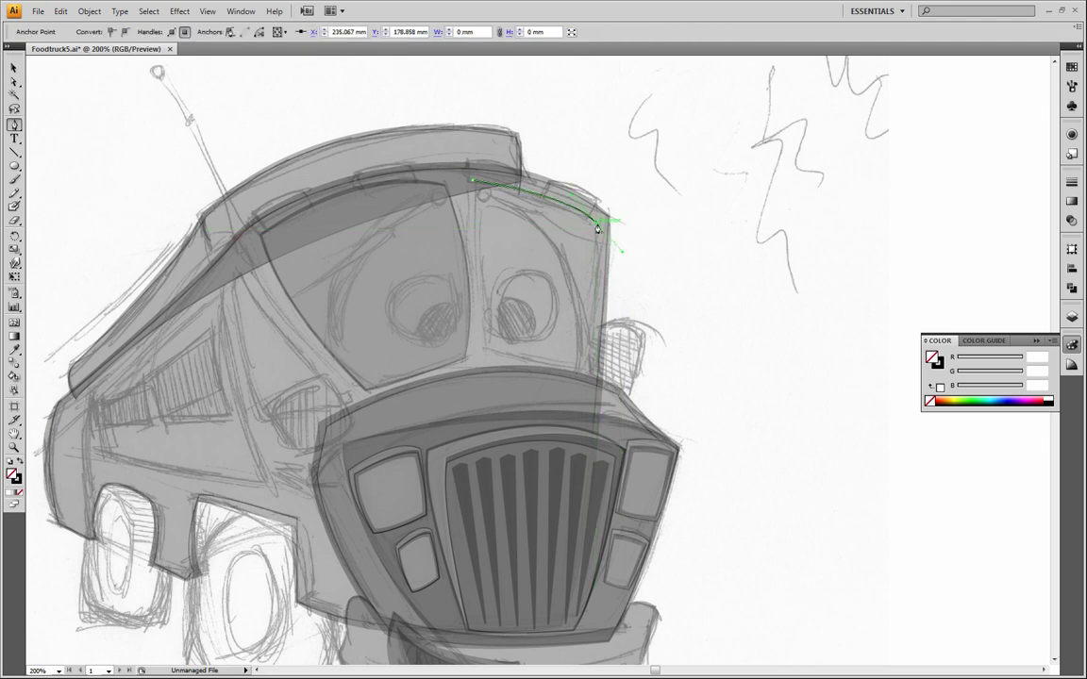
left_click_drag(574, 371, 563, 407)
left_click(583, 367)
left_click(483, 356)
left_click_drag(481, 364, 479, 366)
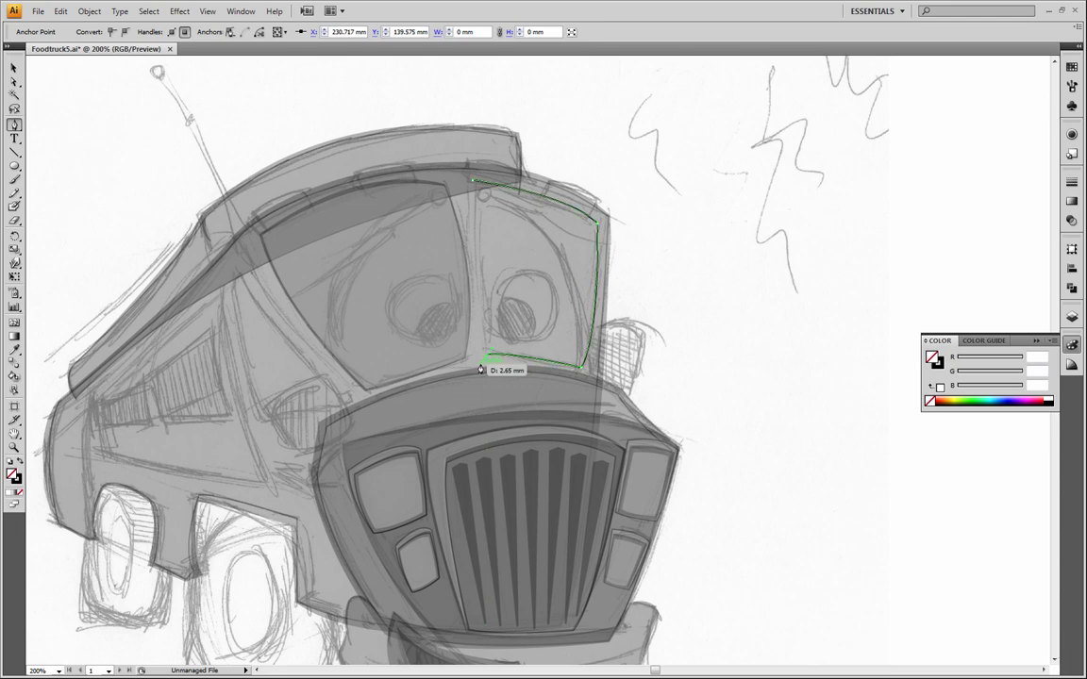
left_click(488, 356)
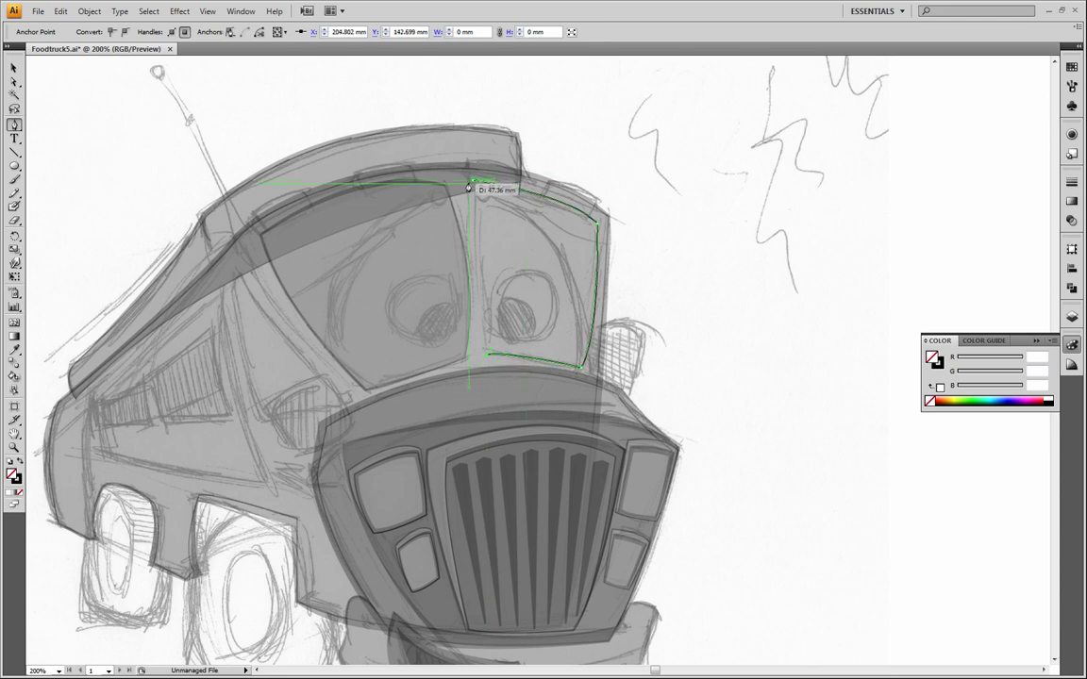
left_click_drag(472, 180, 491, 167)
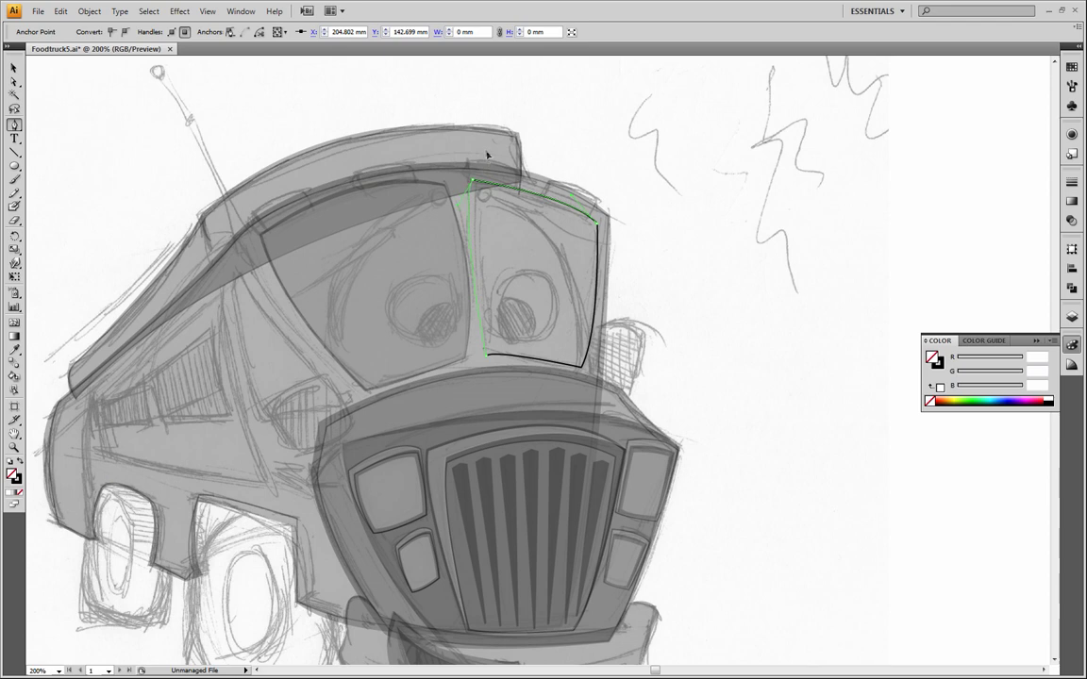
Select the smaller windshield pane and fill it with black (000000).
left_click(14, 67)
left_click(629, 212)
left_click(590, 216)
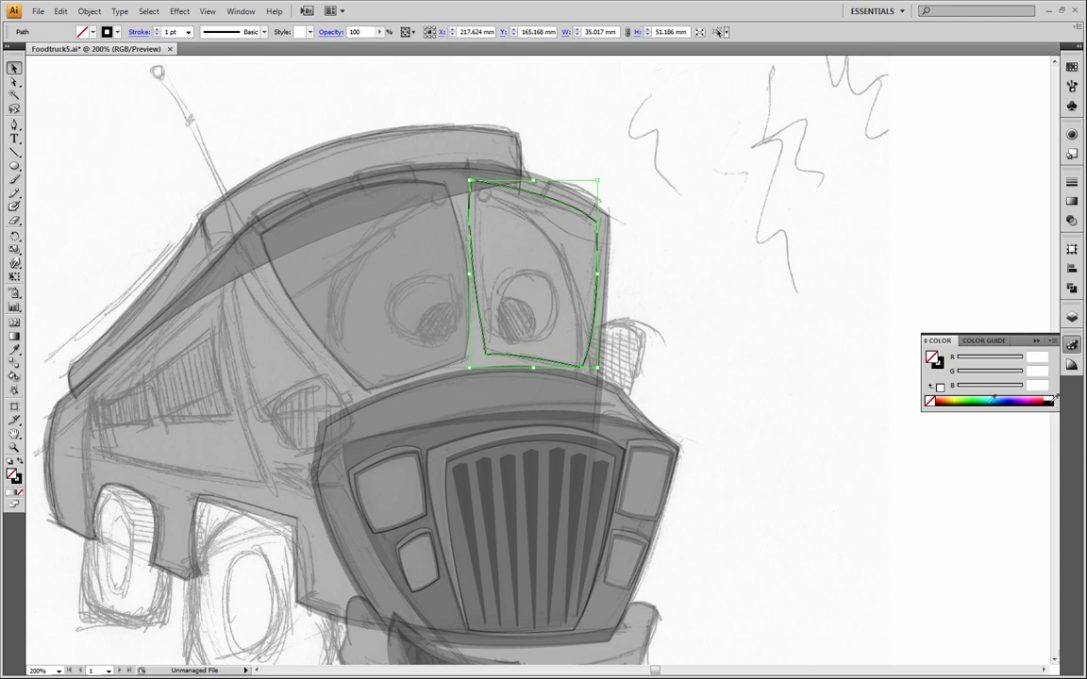
double_click(15, 479)
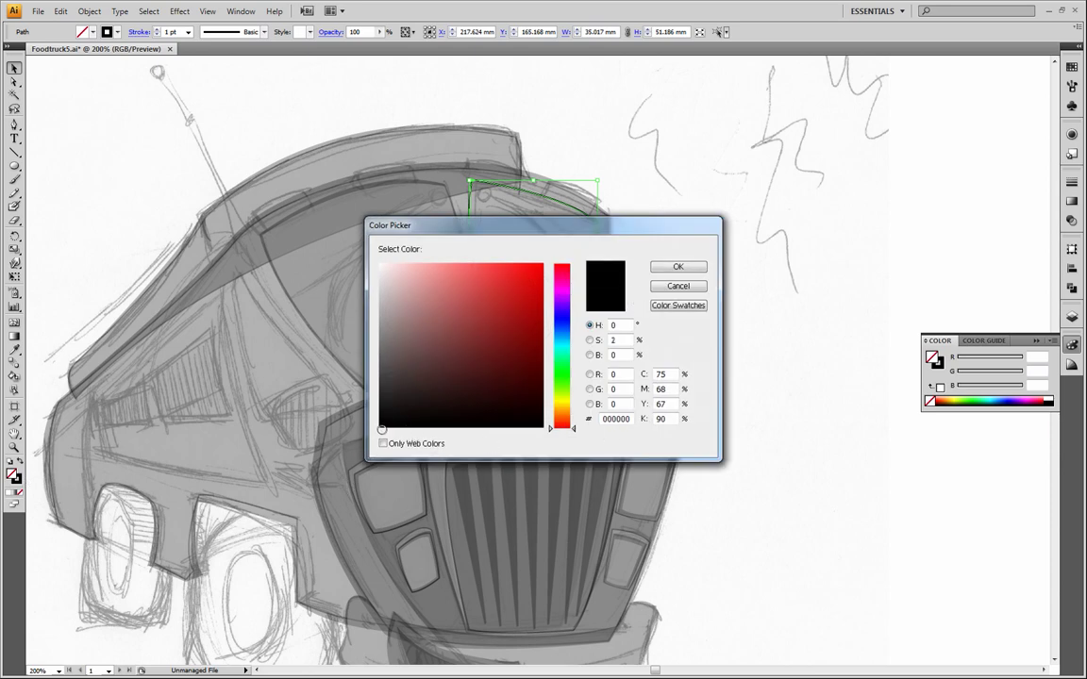
left_click(678, 266)
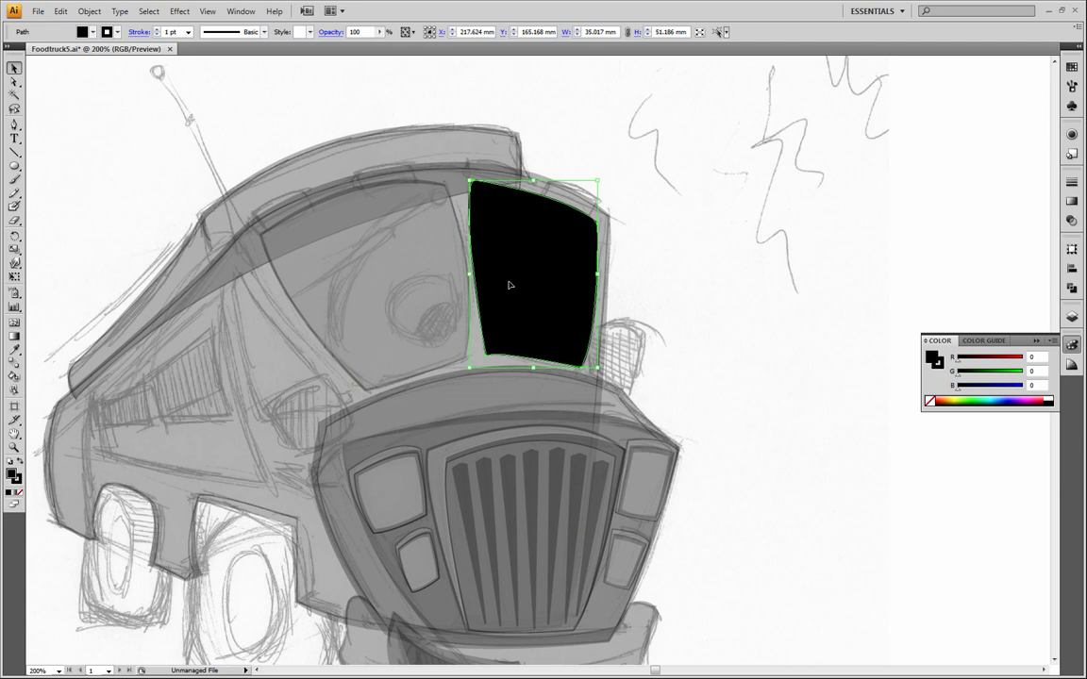
Copy the smaller black pane and paste the duplicate in front of it.
left_click(61, 11)
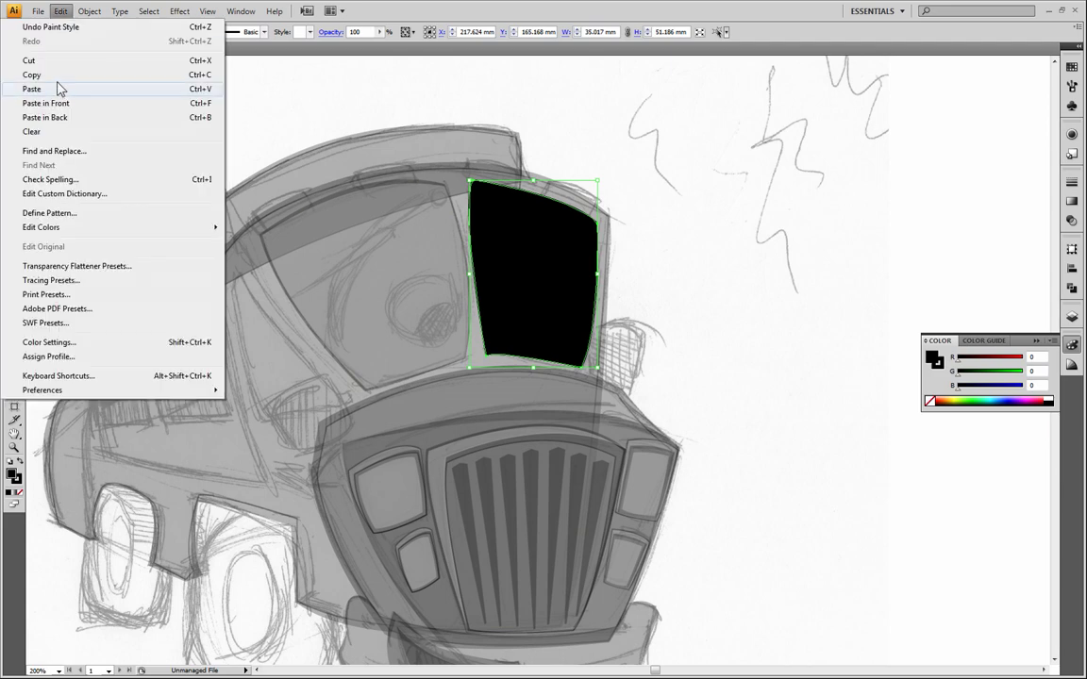
left_click(56, 77)
left_click(63, 13)
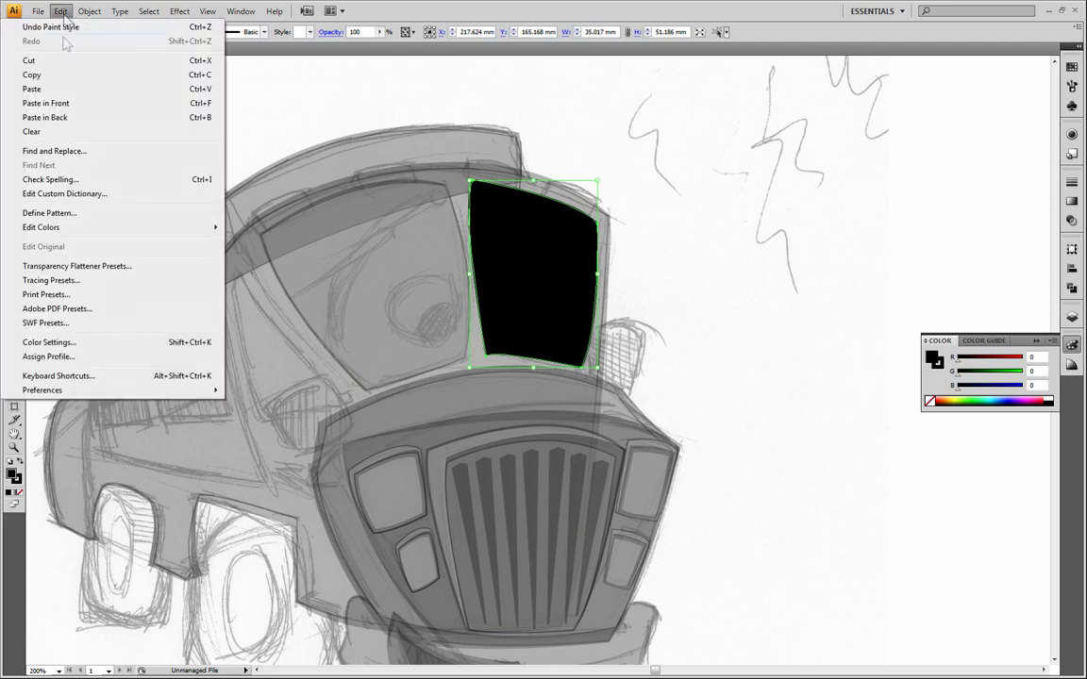
left_click(63, 104)
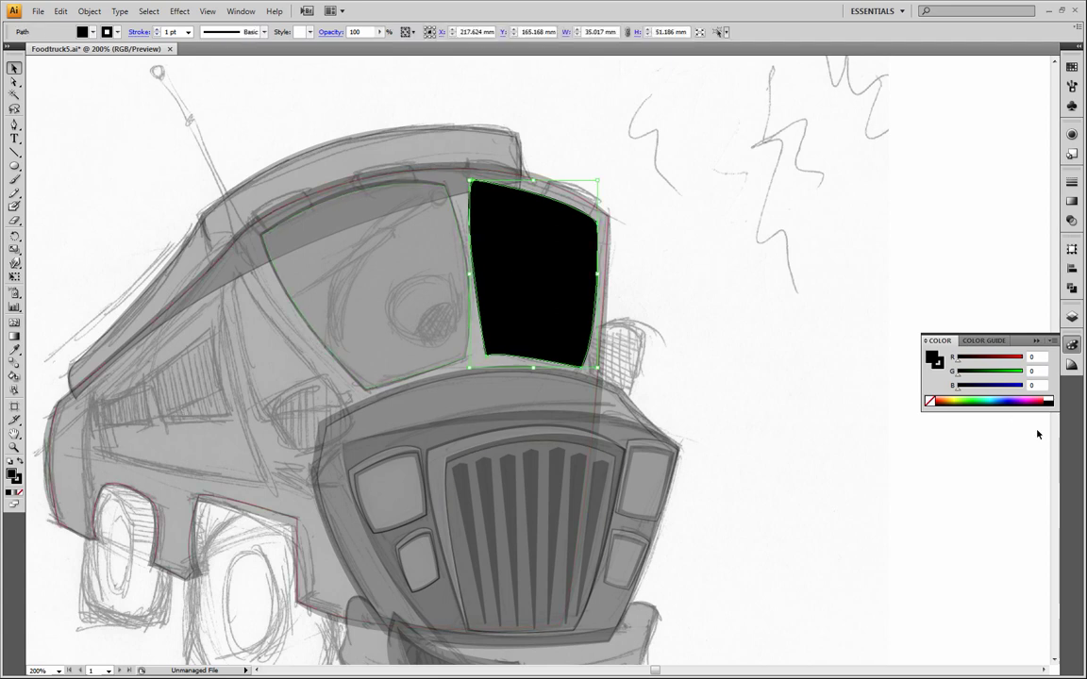
Give the front copy of the smaller pane a white fill and no stroke.
left_click(944, 351)
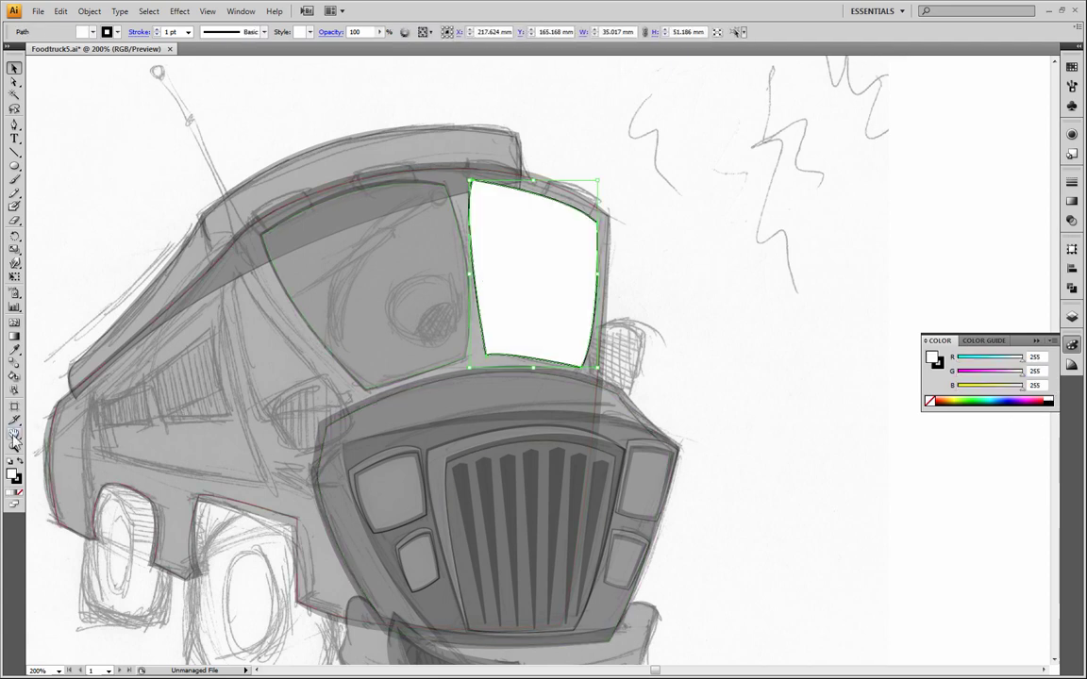
left_click(17, 479)
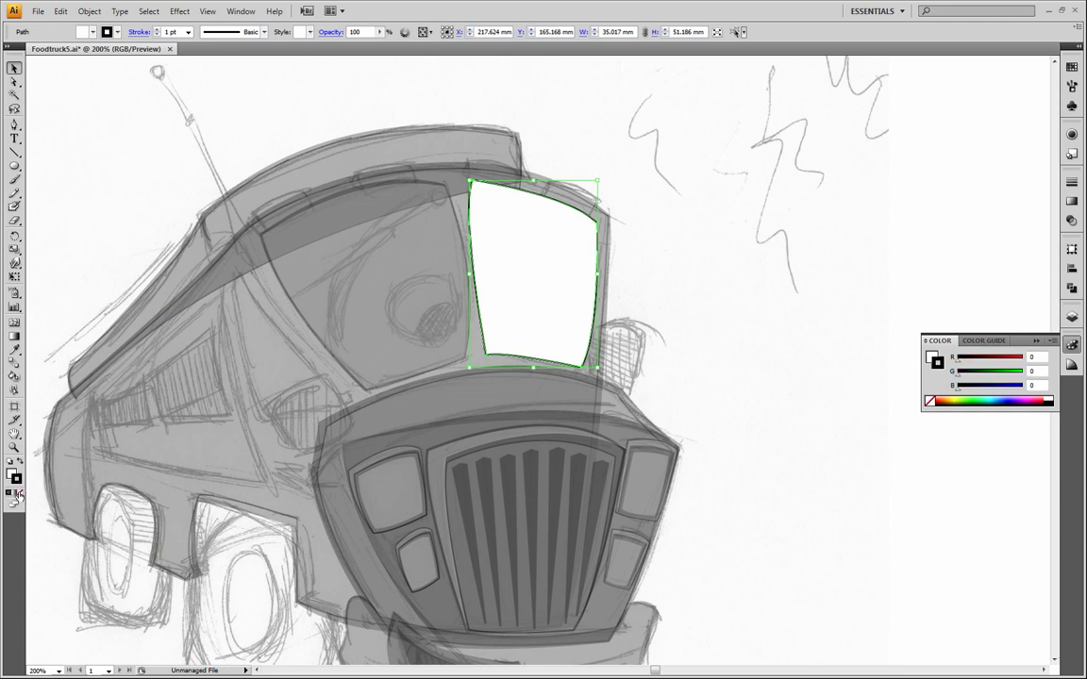
left_click(18, 493)
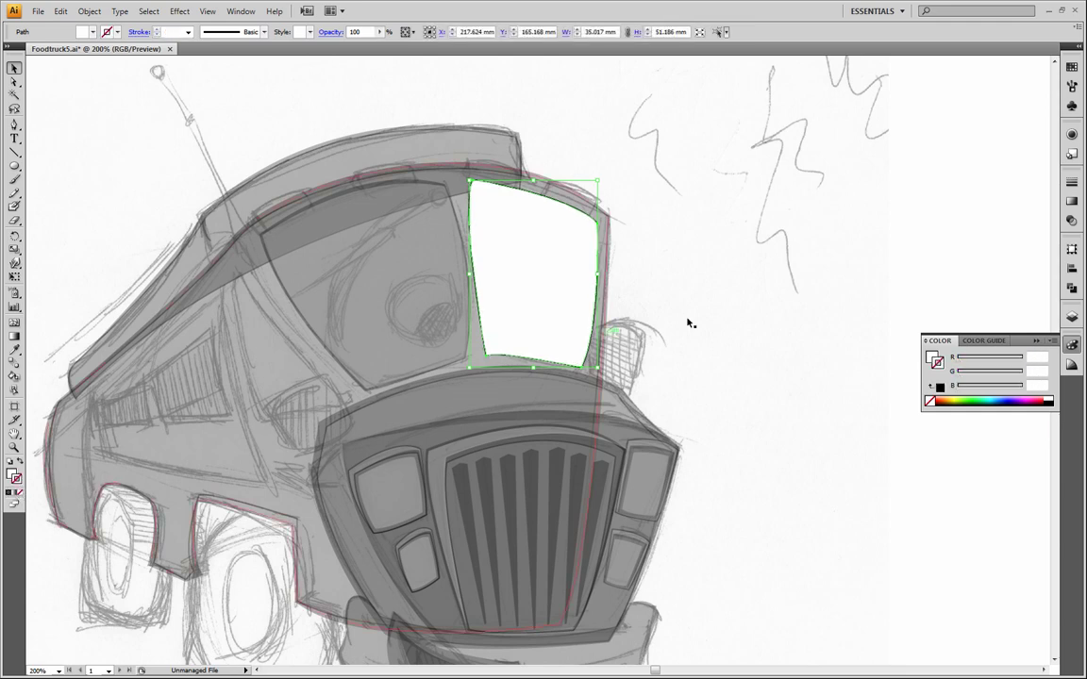
Move the white pane's upper-left corner slightly inward to expose the black pane along its upper and inner edges.
left_click(748, 296)
left_click(15, 82)
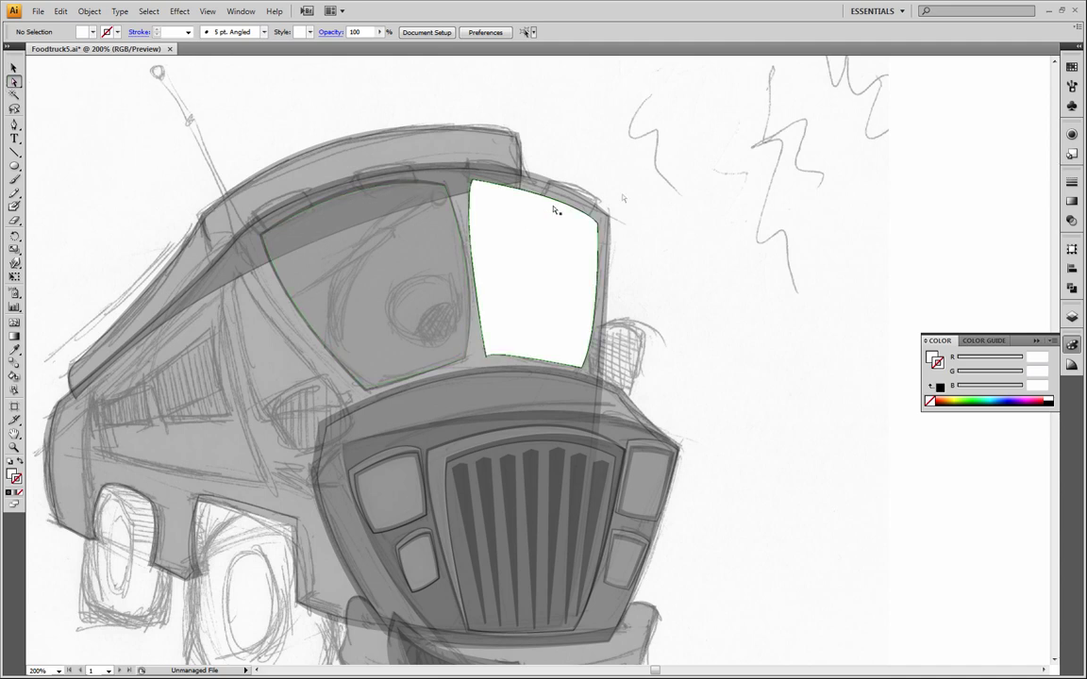
key("z")
left_click(534, 250)
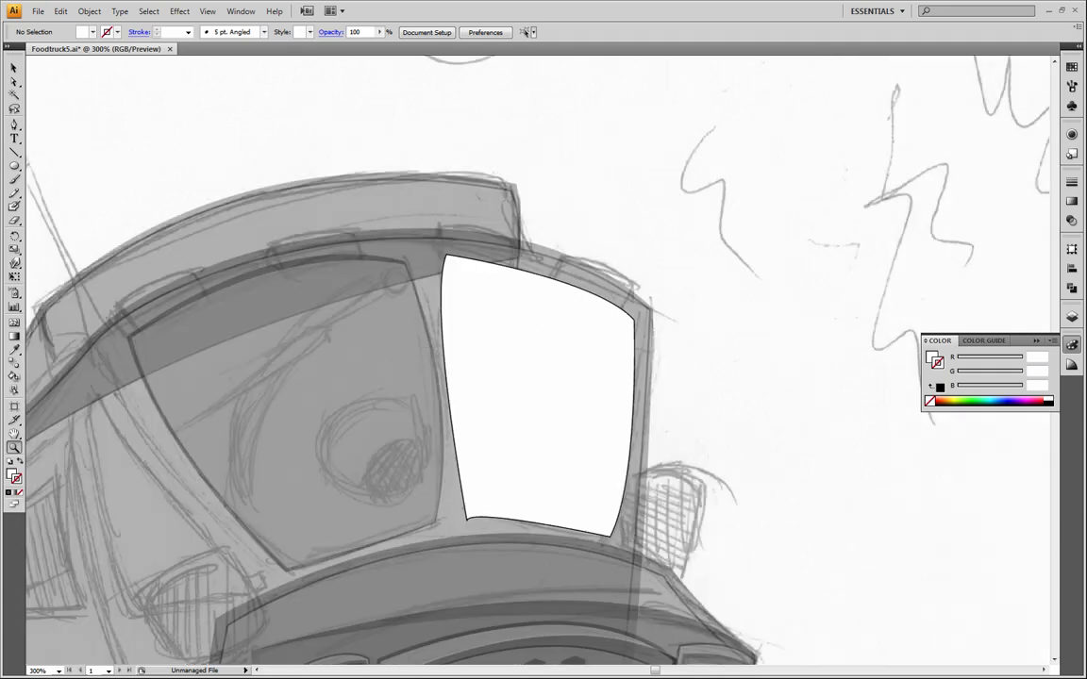
left_click(13, 83)
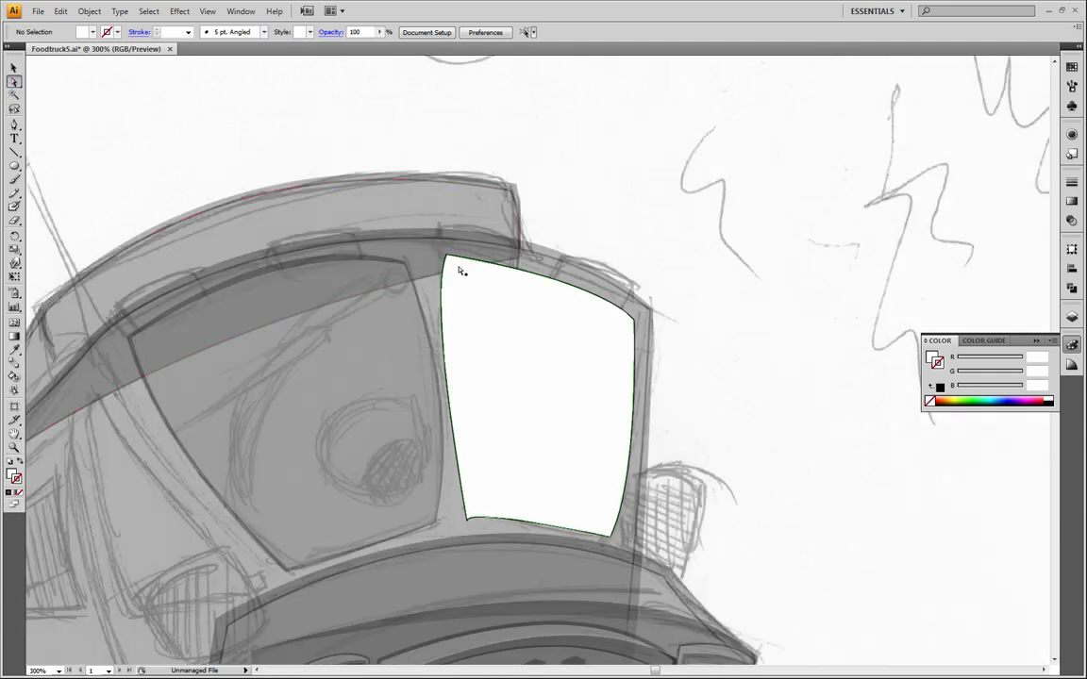
left_click_drag(447, 260, 450, 259)
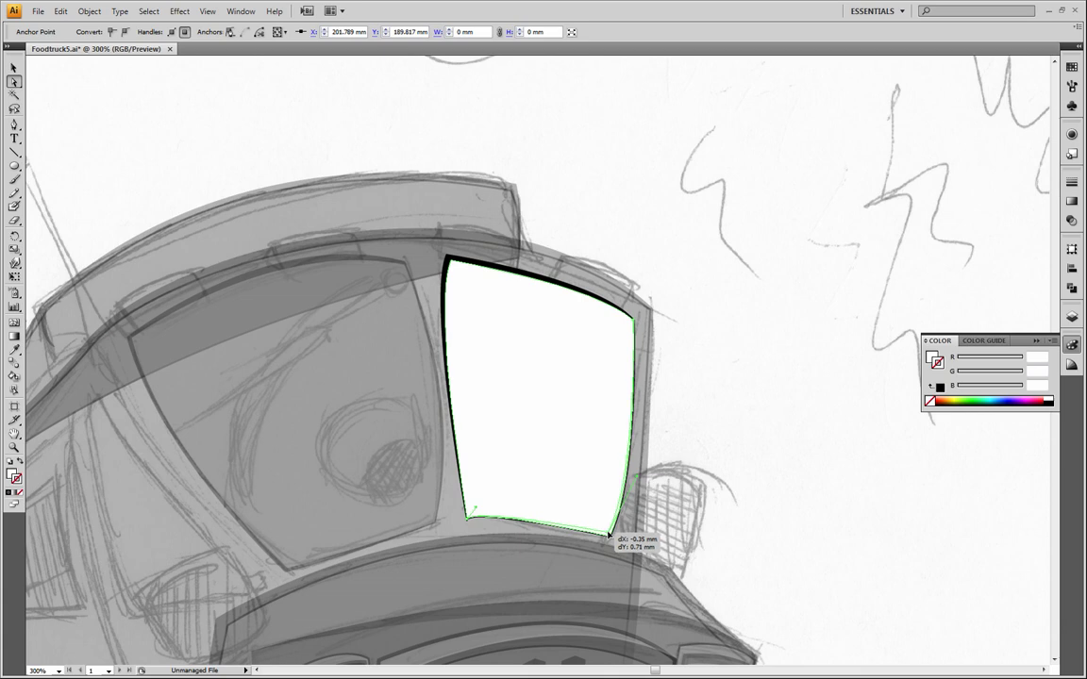
Bend the white pane's outer side edge inward with its curve handle to expose a black border there.
left_click_drag(610, 539, 610, 535)
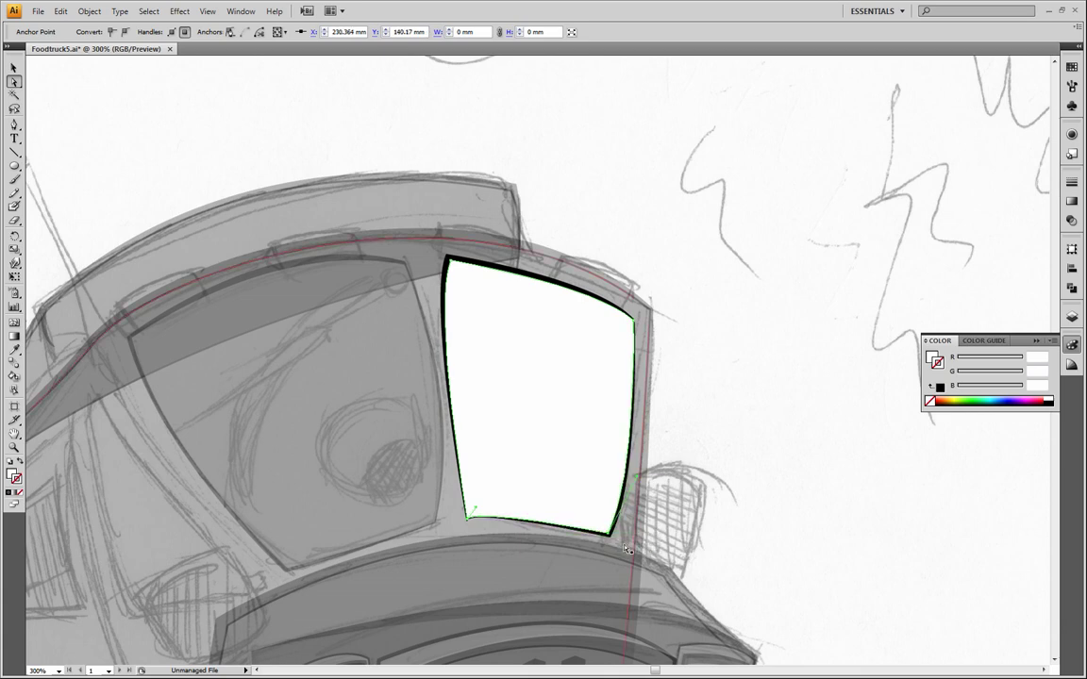
key("ctrl+z")
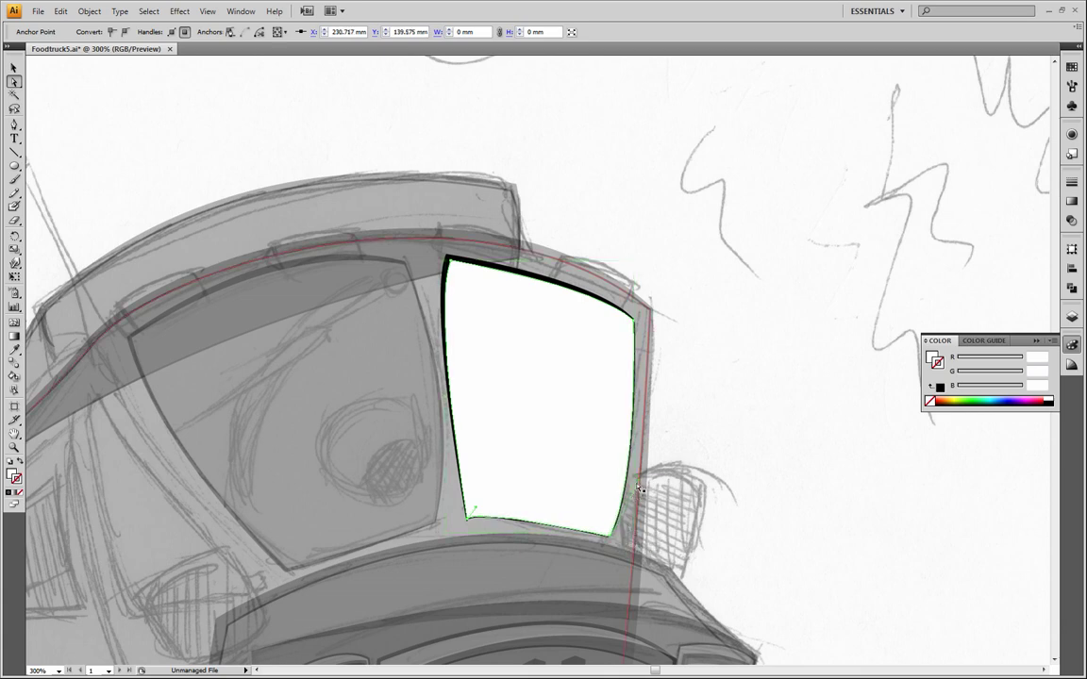
left_click_drag(637, 480, 633, 466)
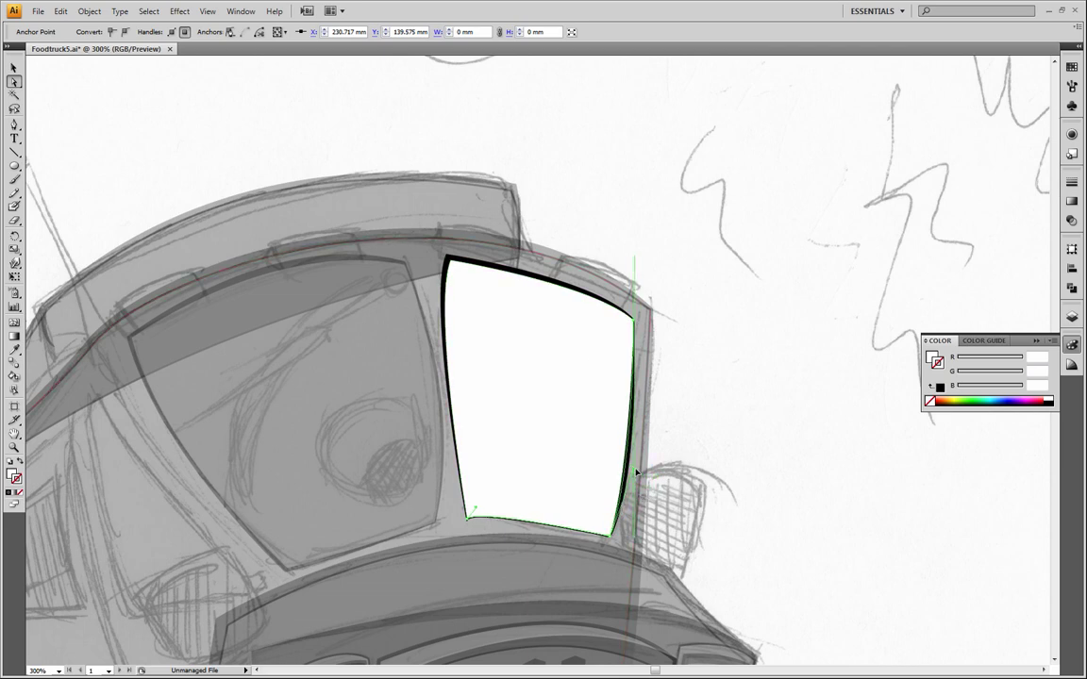
left_click(635, 325)
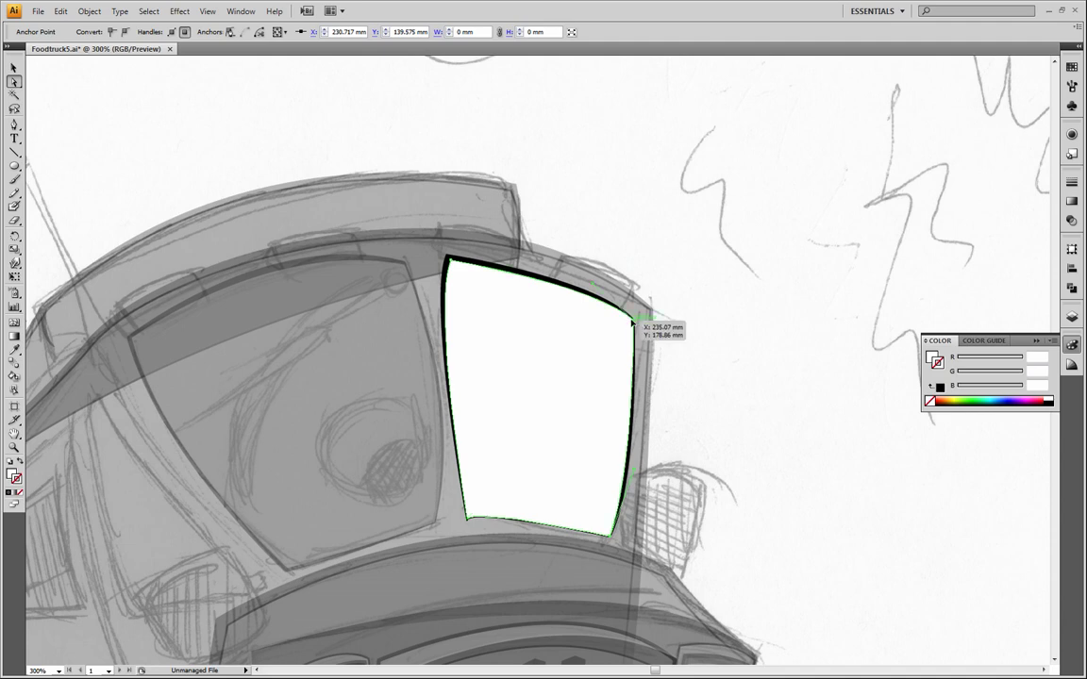
left_click_drag(632, 323, 630, 322)
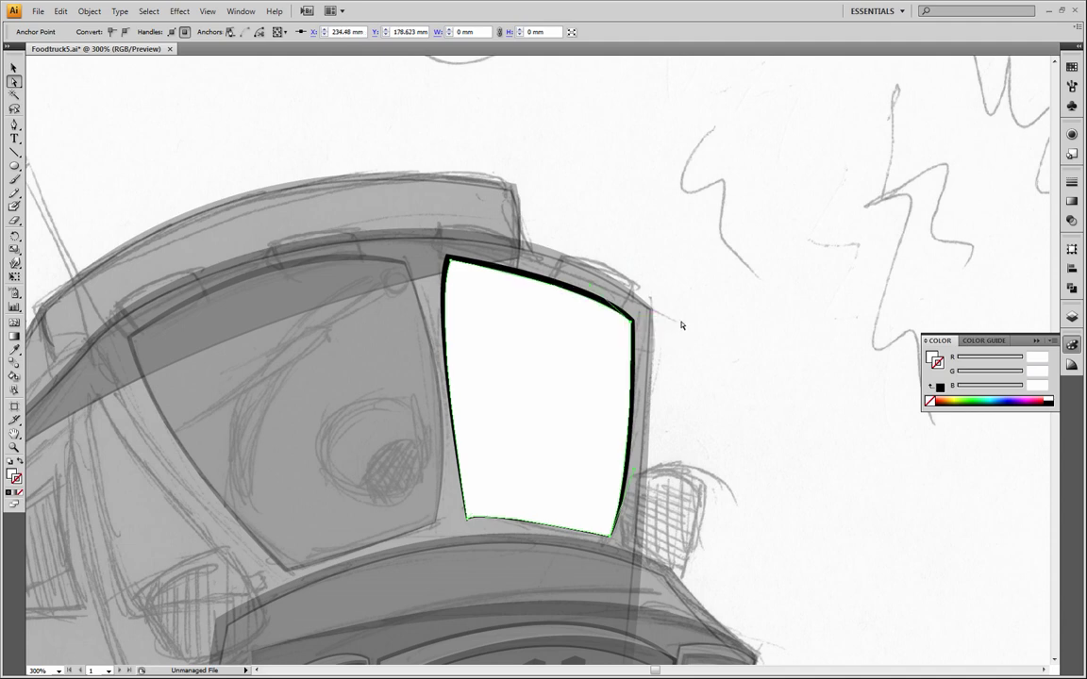
key("ctrl+z")
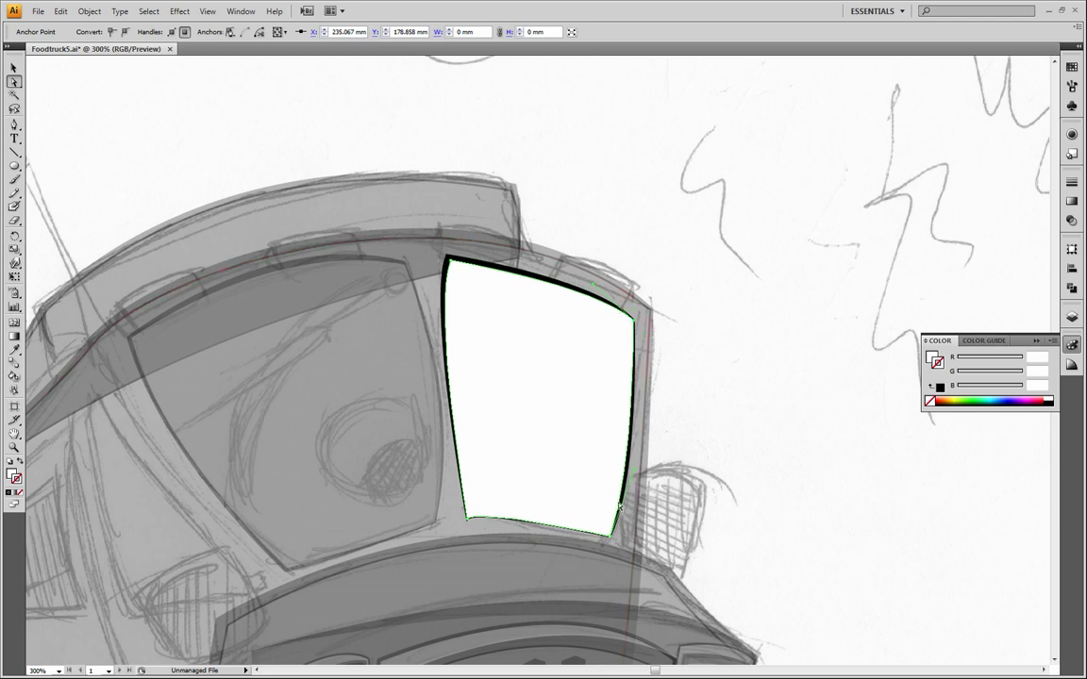
Raise the white pane's lower-right corner slightly to expose a thin black line along its lower edge.
left_click(732, 464)
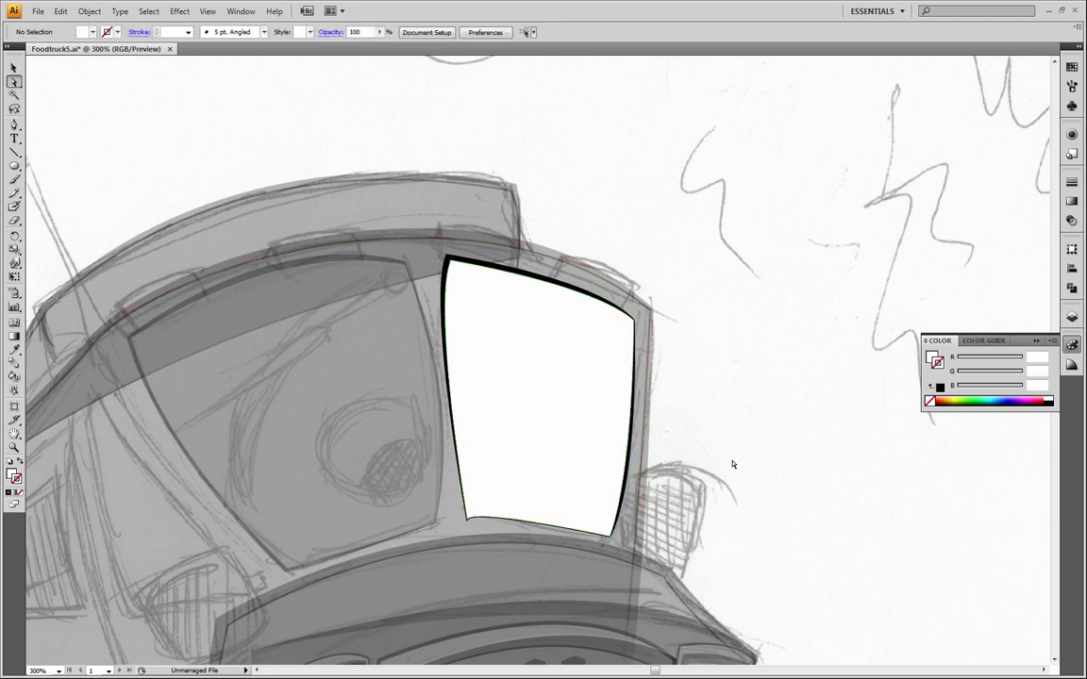
left_click(539, 522)
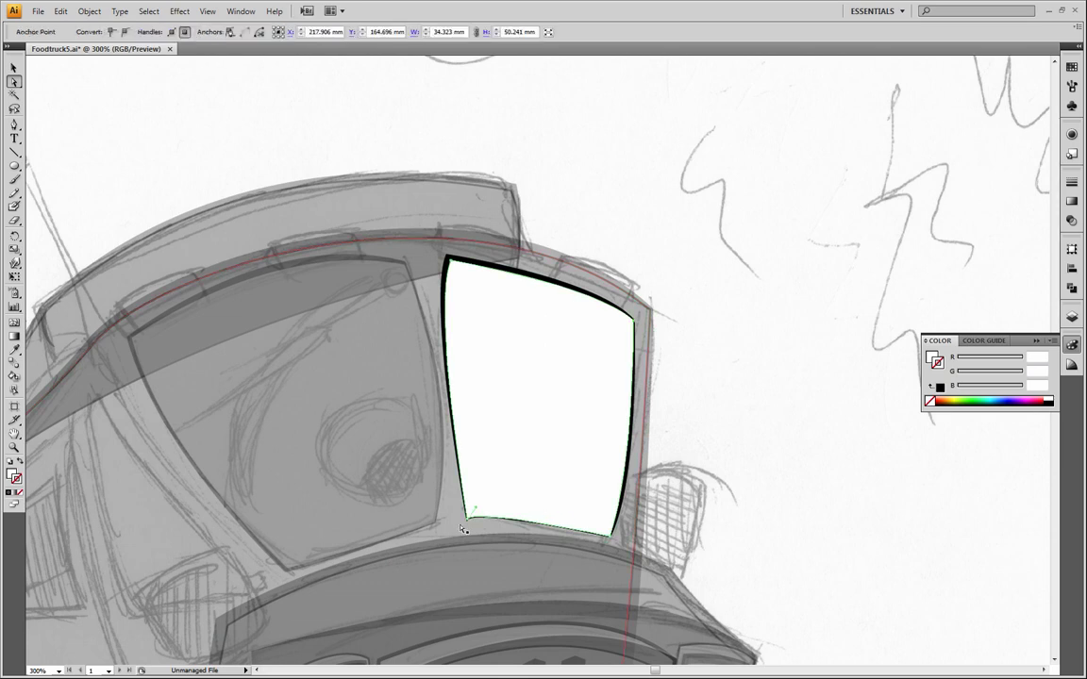
left_click(468, 519)
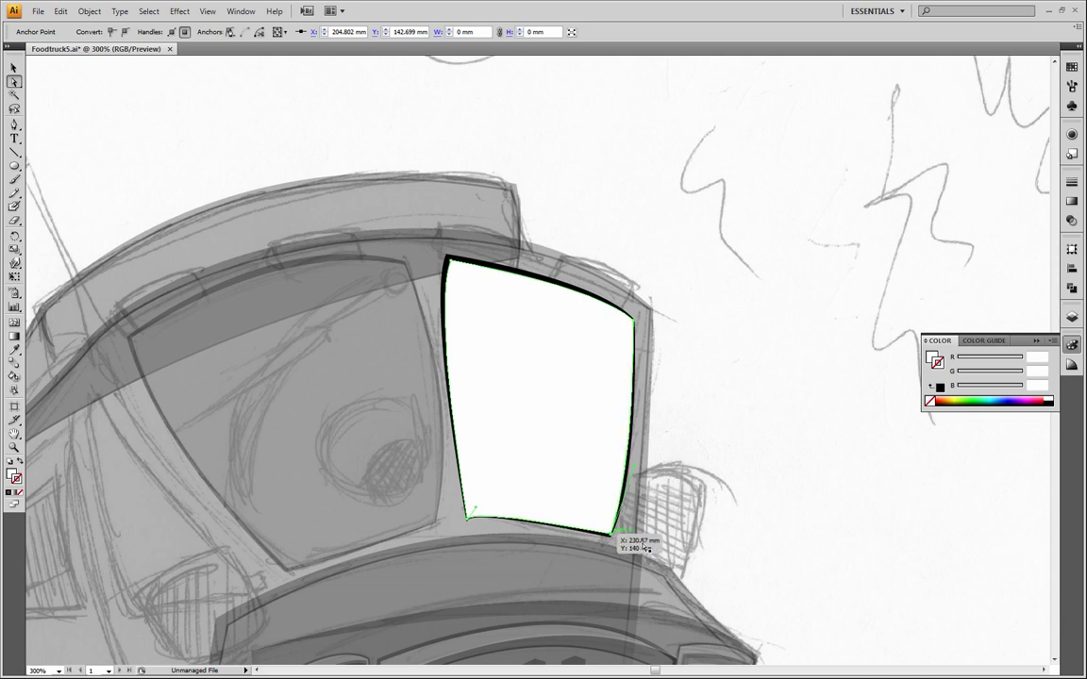
left_click(773, 557)
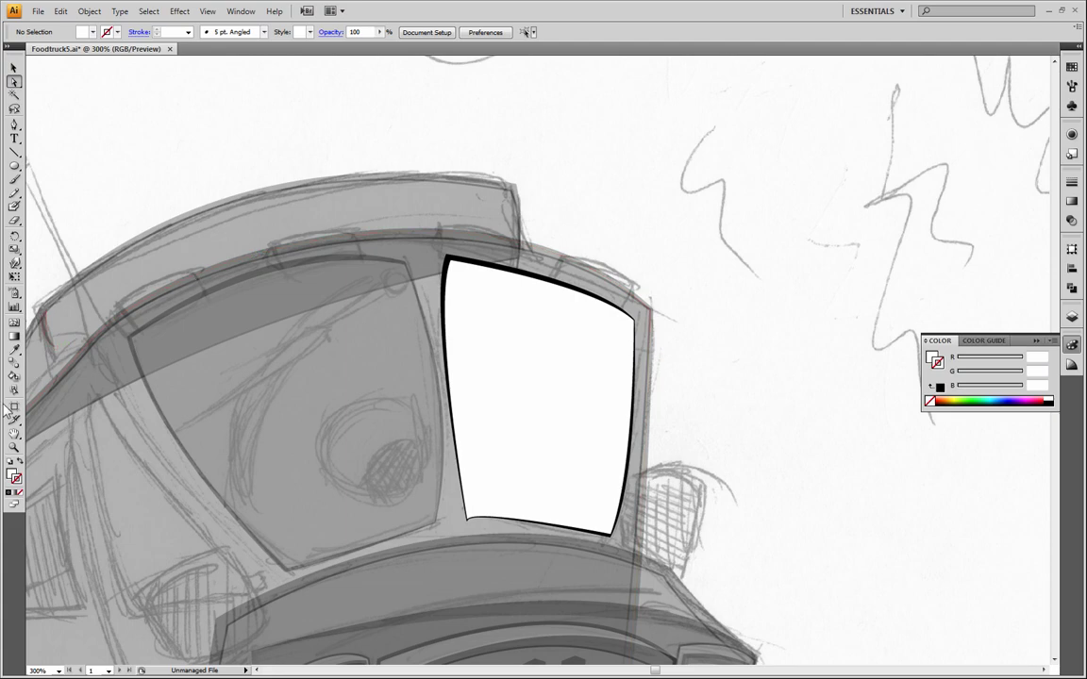
Select all the truck artwork and restore its opacity to 100%.
left_click(14, 447)
left_click(494, 398, "alt")
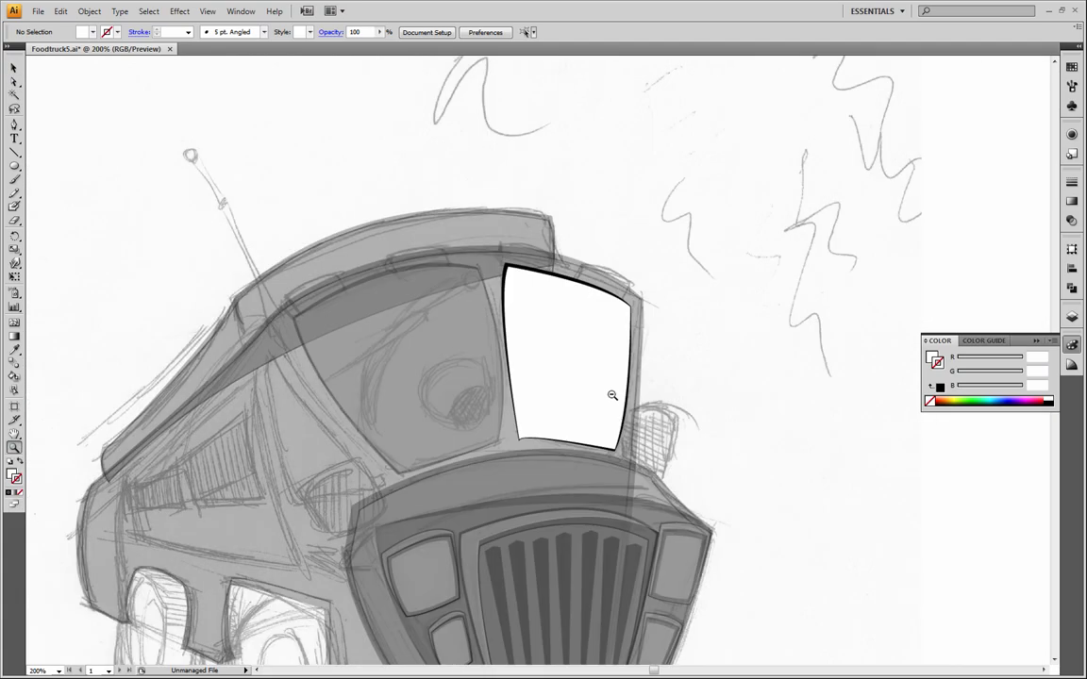
left_click(612, 394, "alt")
left_click(14, 67)
left_click_drag(123, 231, 699, 642)
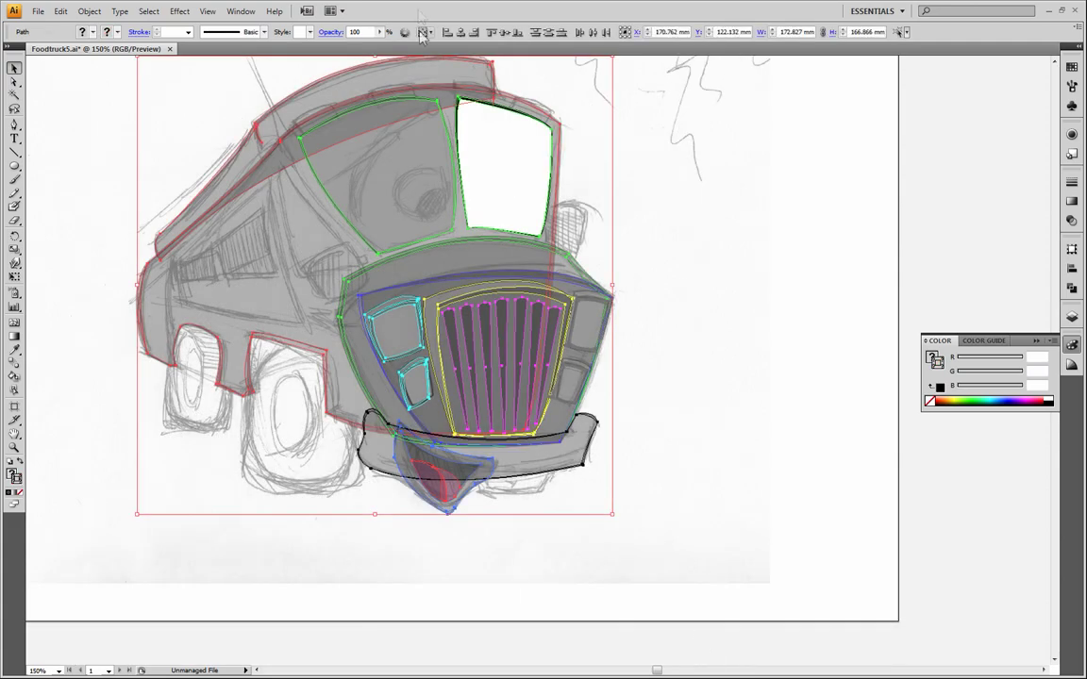
left_click(723, 267)
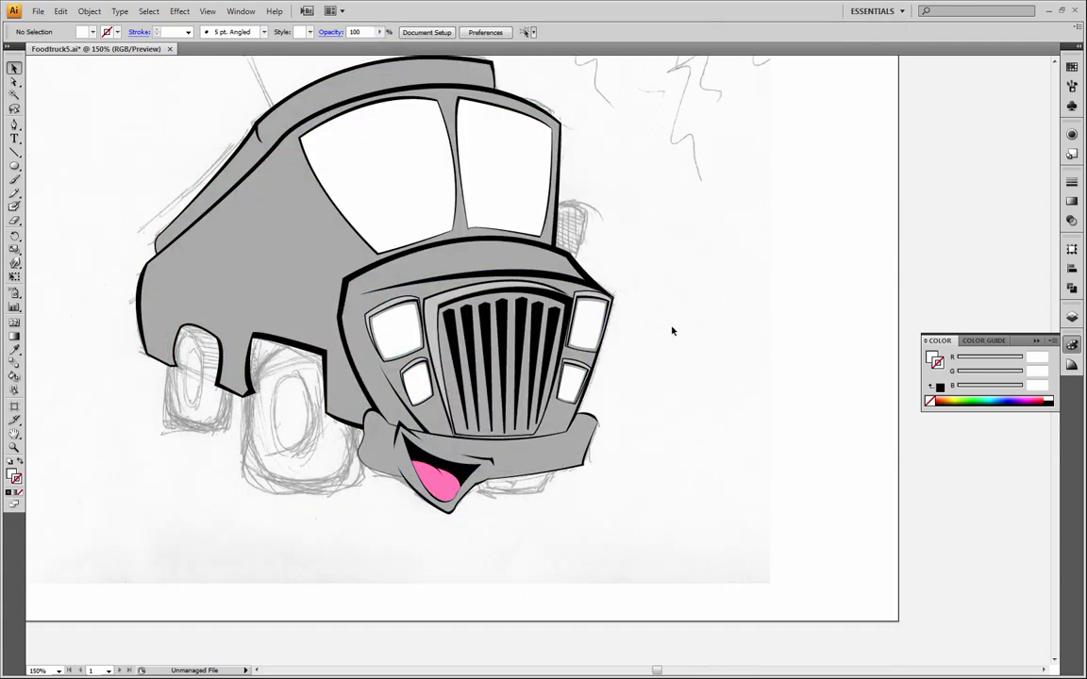
Move the smaller window's white pane aside, clear of the black pane beneath it.
scroll(673, 330, "up", 3)
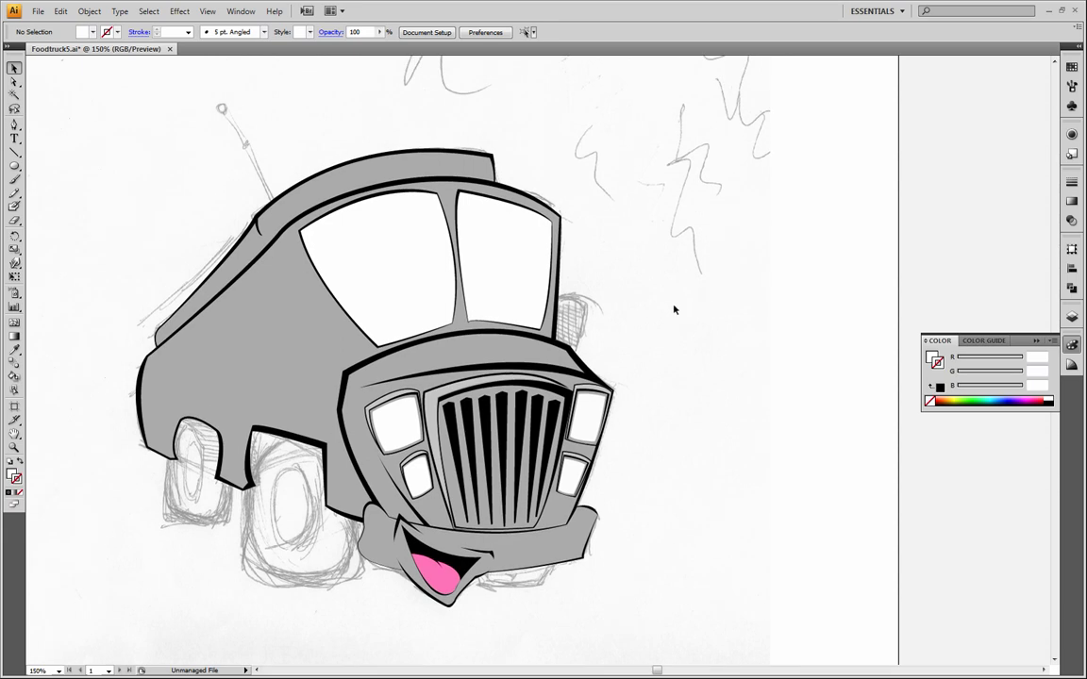
left_click(510, 309)
left_click(14, 448)
left_click(527, 326)
left_click(526, 325)
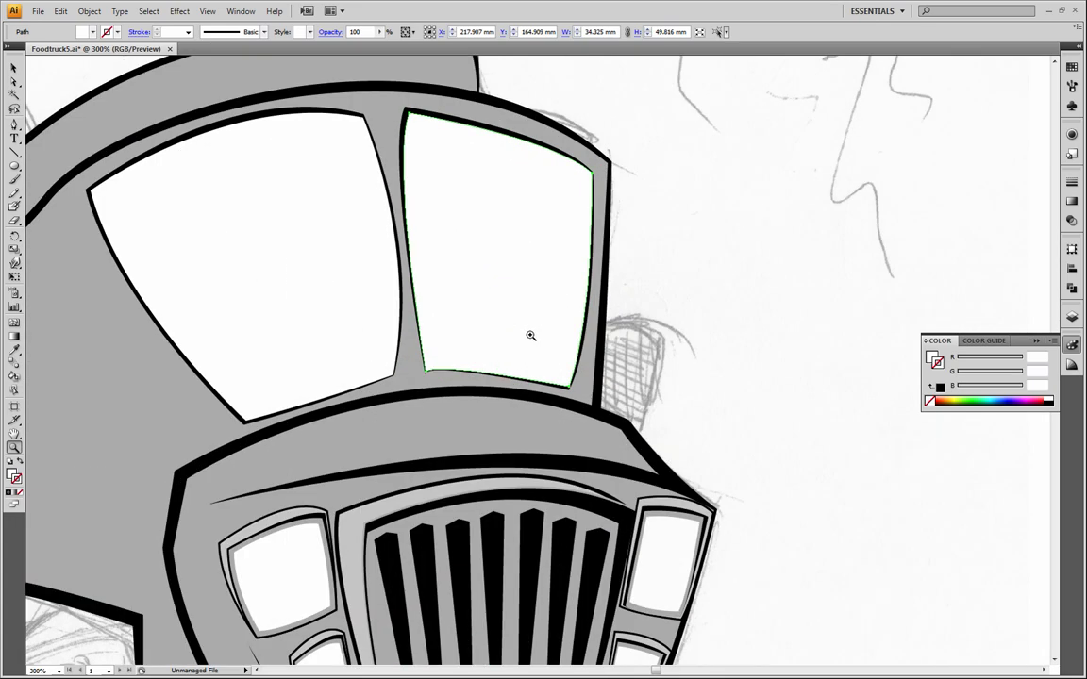
left_click(14, 83)
left_click_drag(446, 250, 766, 304)
Straighten the black pane's lower edge by reshaping the curve handle at its lower-left corner.
left_click(453, 374)
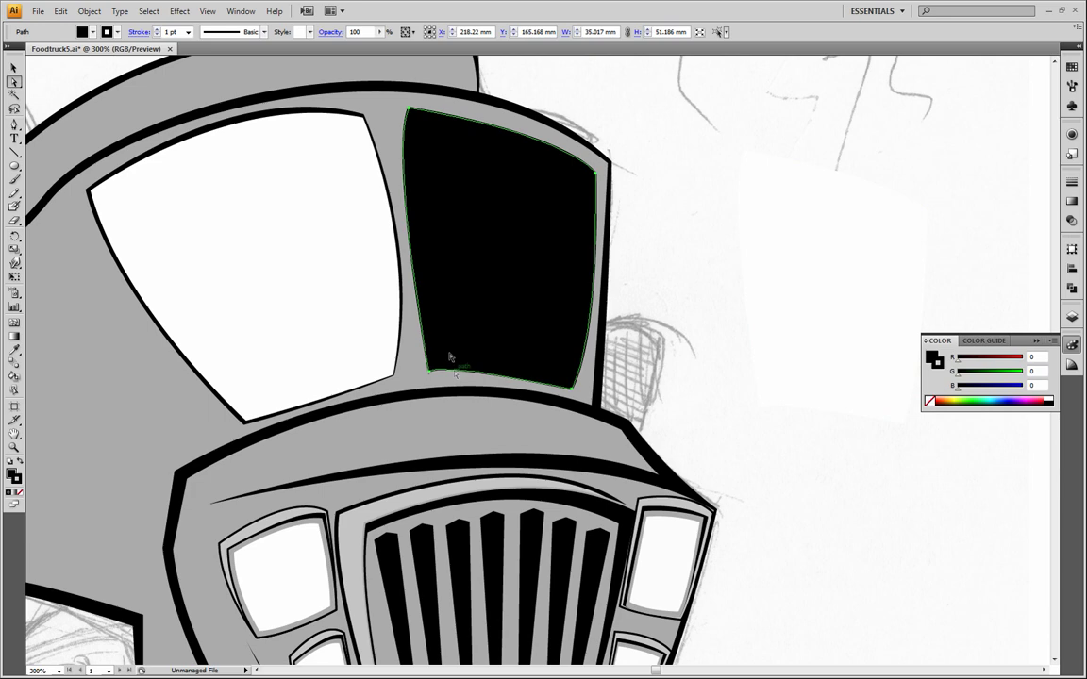
key("ctrl+z")
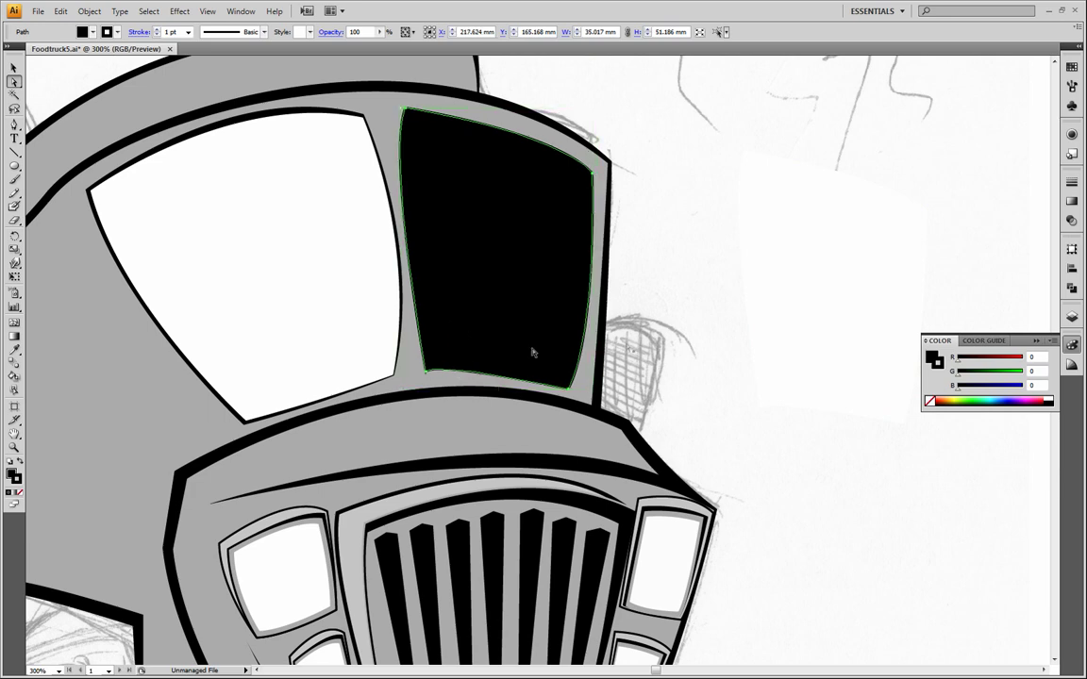
left_click(734, 379)
left_click(426, 370)
left_click_drag(434, 360, 430, 381)
left_click(728, 321)
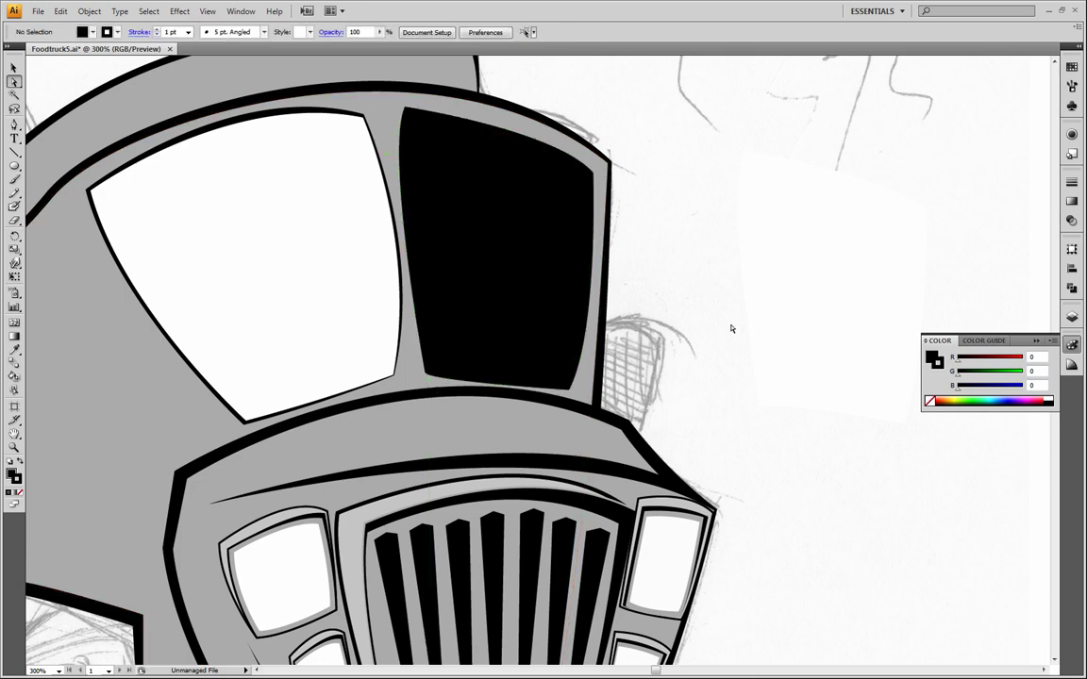
Move the white pane back over the black pane and nudge it so the black border shows around it.
mouse_move(811, 370)
left_mouse_down()
mouse_move(507, 298)
mouse_move(440, 296)
mouse_move(514, 304)
left_mouse_up()
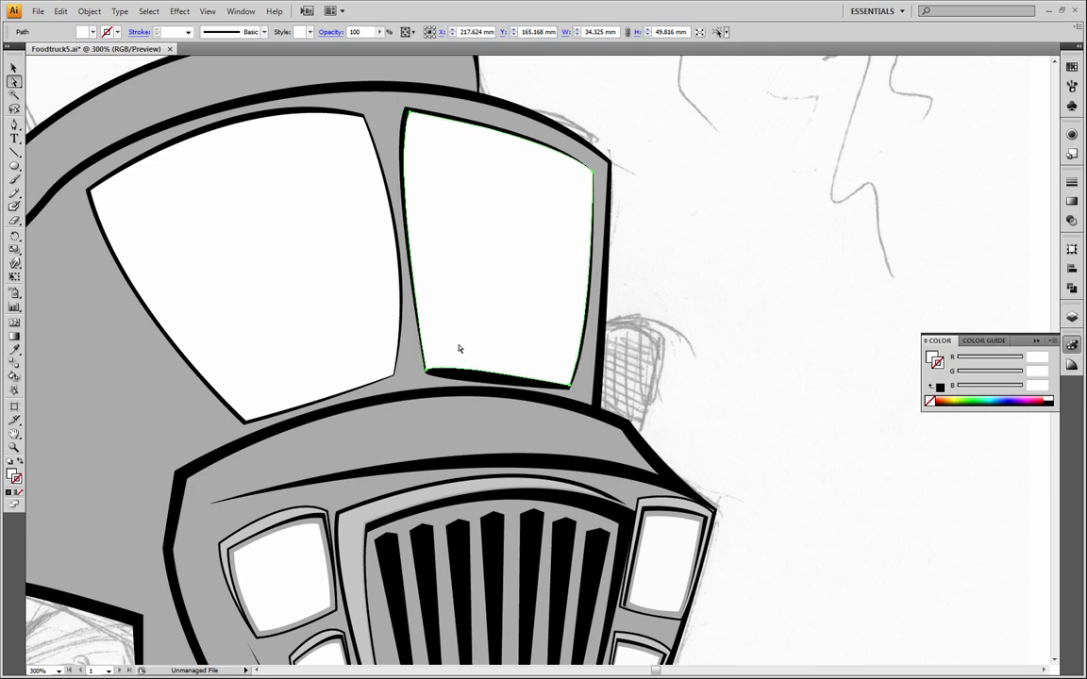
left_click(729, 252)
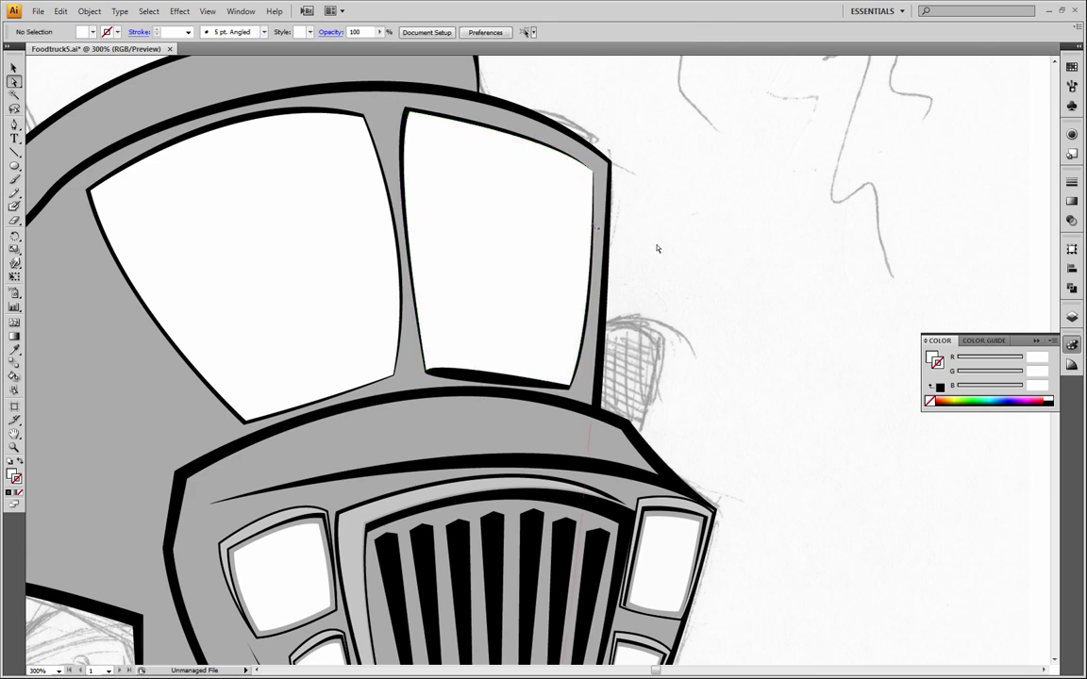
left_click(577, 189)
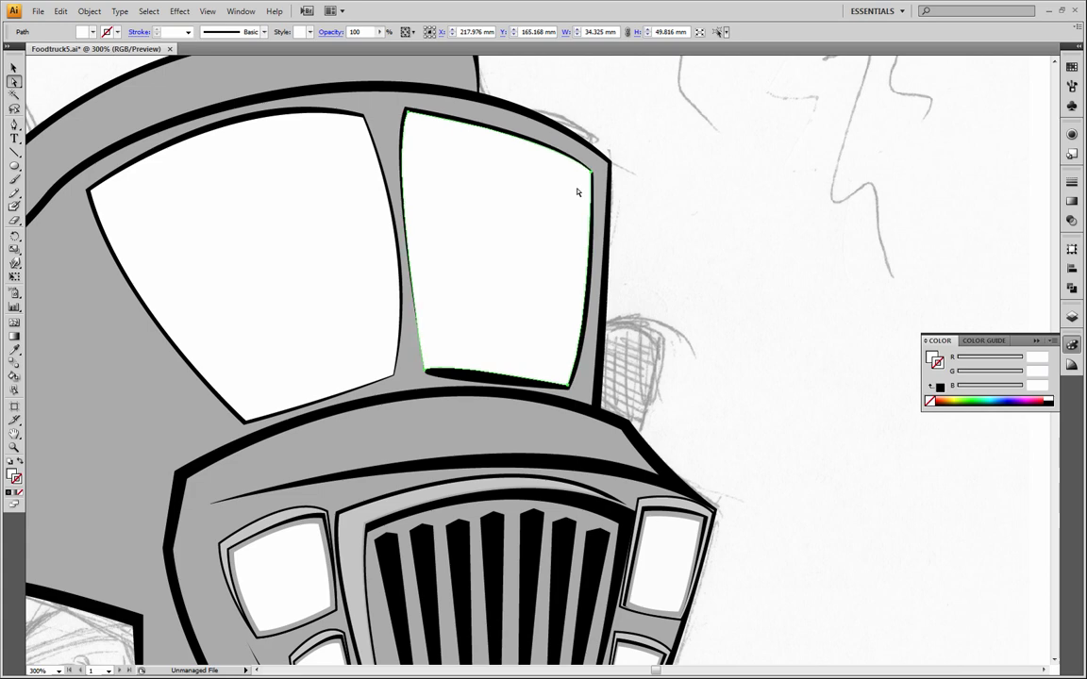
key("Left")
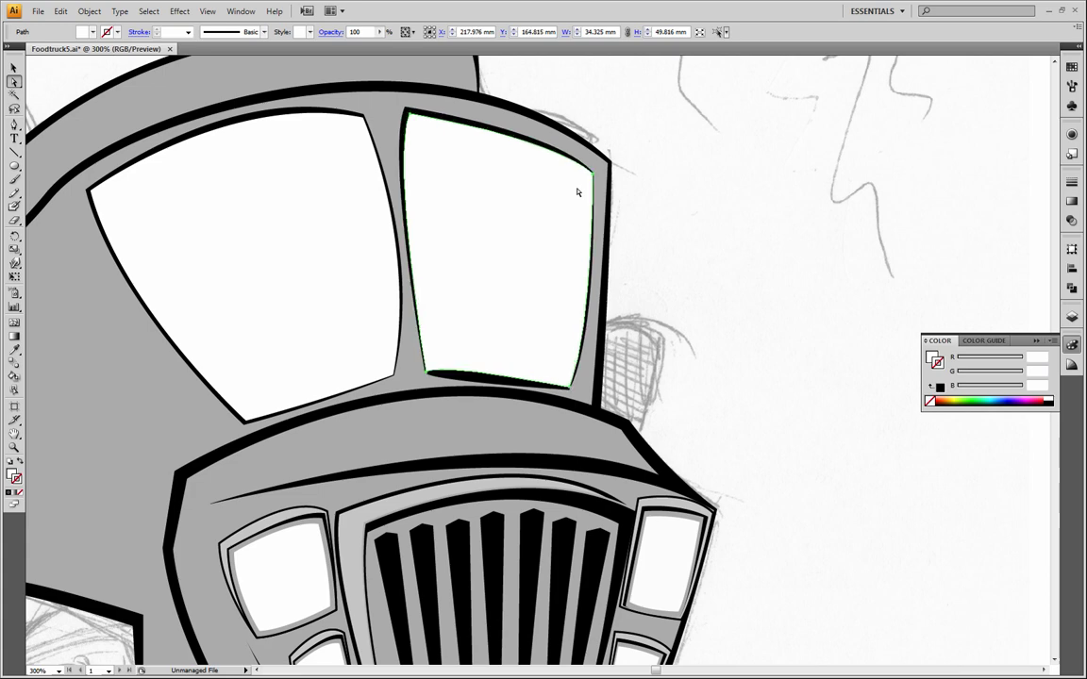
key("ctrl+shift+a")
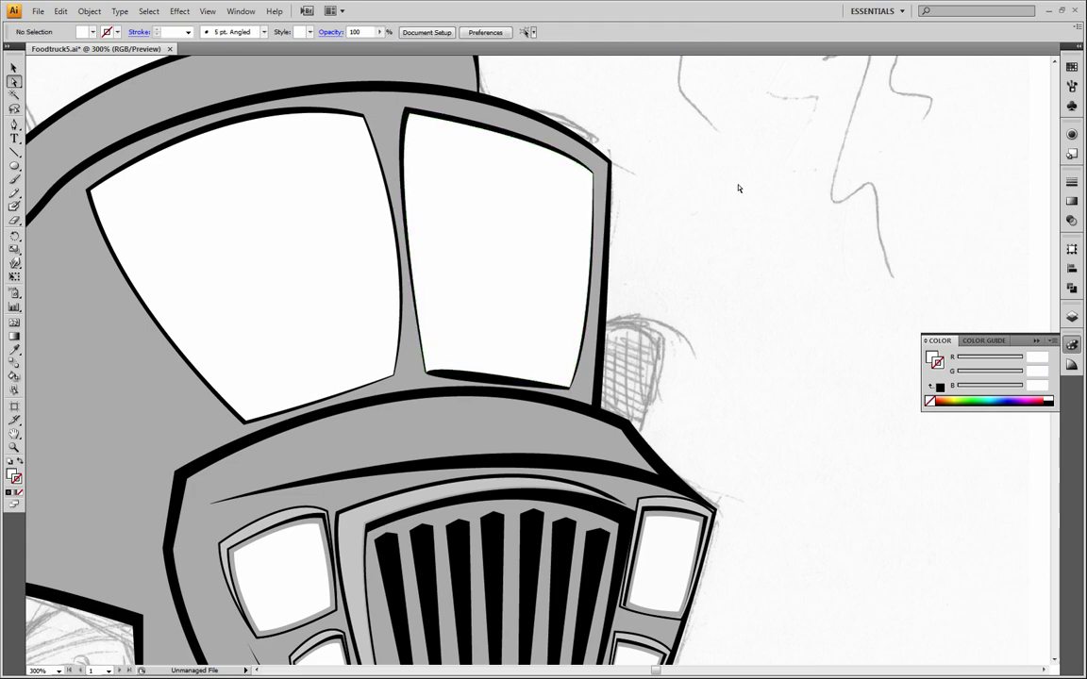
Reshape the white pane's lower edge from its lower-left corner handle to follow the black pane's edge with a thin border.
left_click(446, 371)
left_click(670, 387)
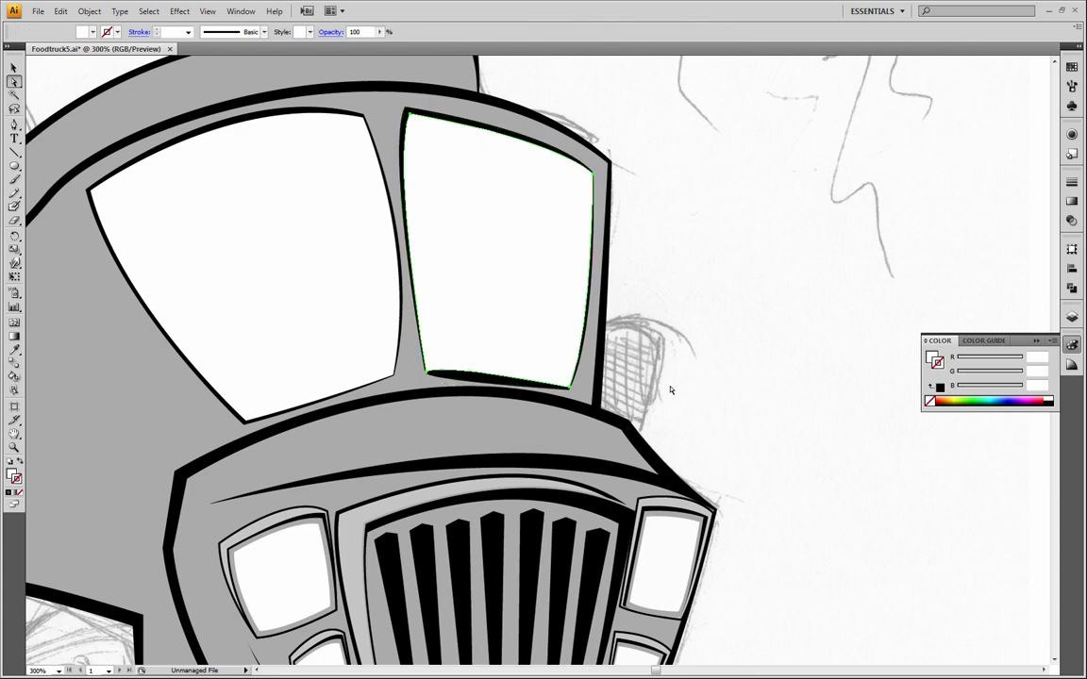
left_click(432, 369)
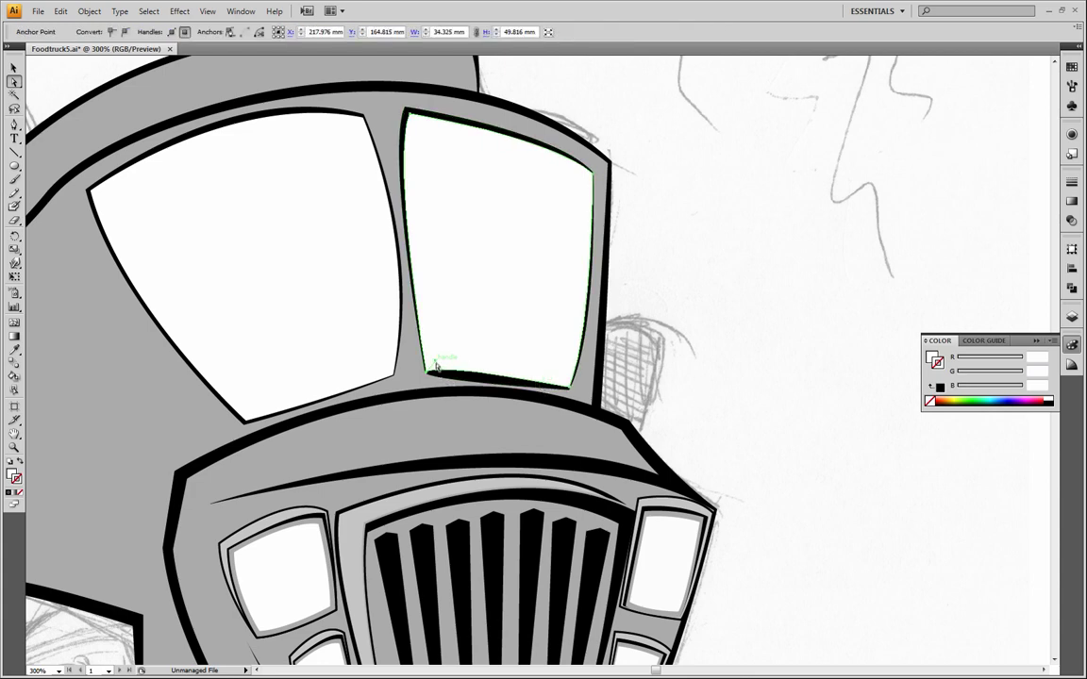
left_click_drag(436, 371, 440, 377)
left_click(744, 408)
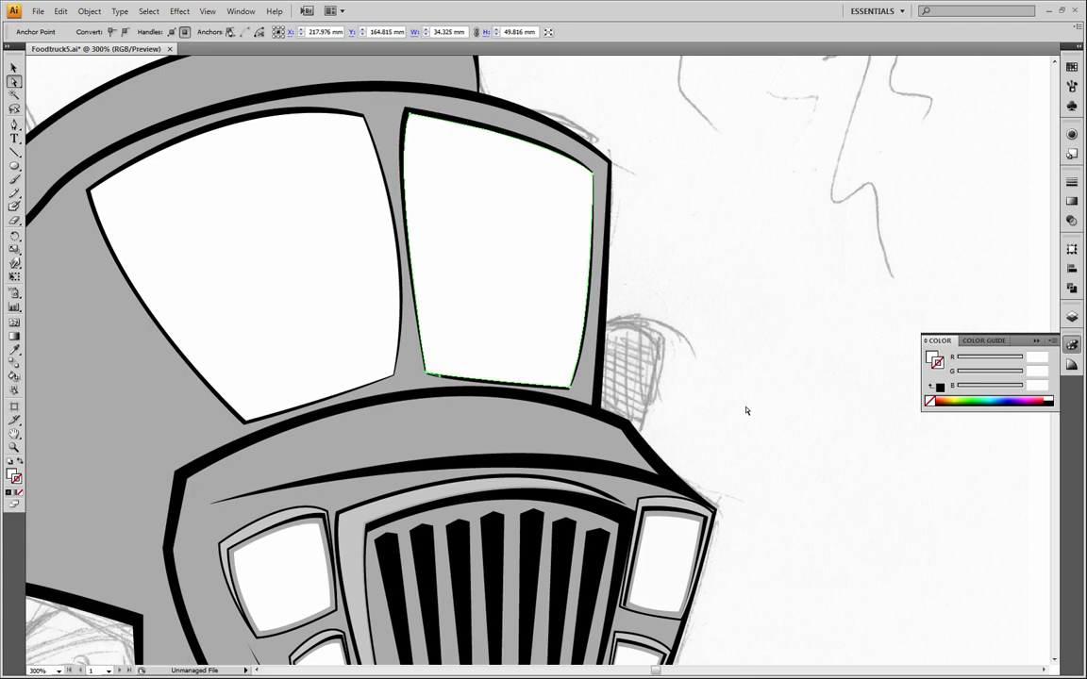
left_click(469, 383)
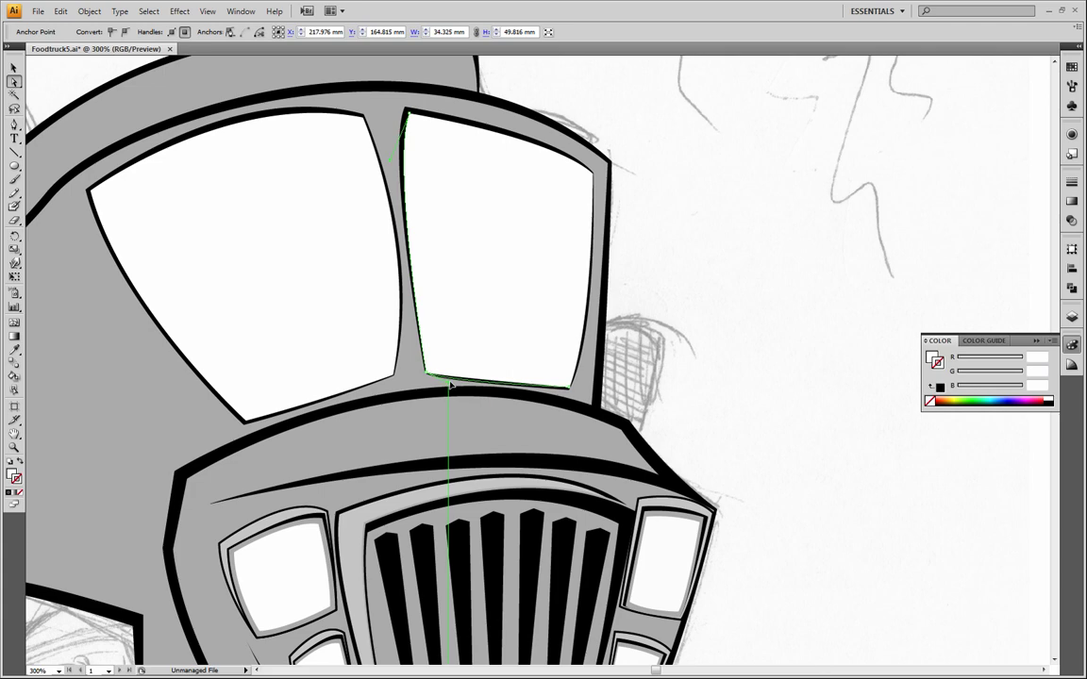
left_click(757, 393)
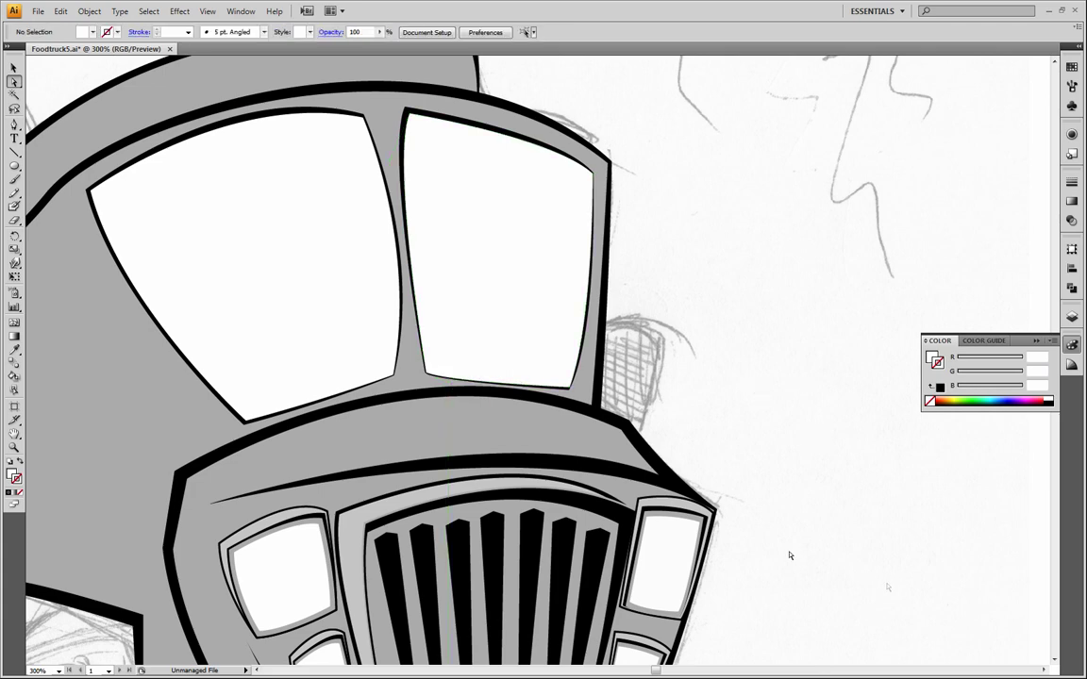
Select all the truck artwork and lower its opacity to 24% to reveal the sketch underneath.
left_click(14, 447)
left_click(346, 398, "alt")
left_click(424, 318, "alt")
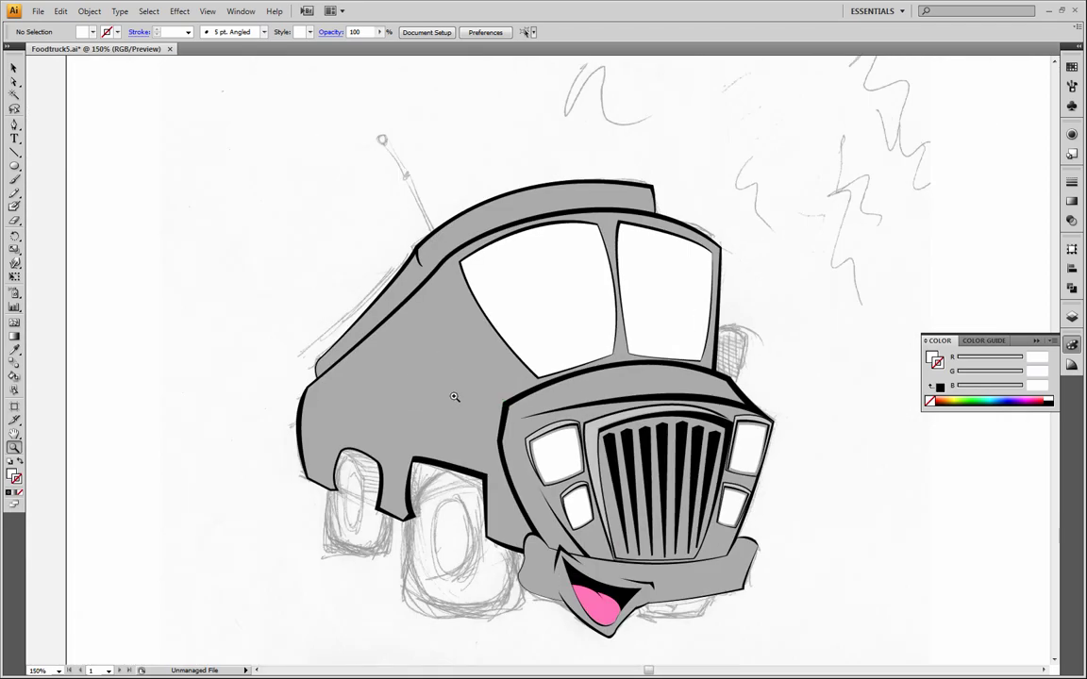
left_click_drag(548, 426, 413, 377)
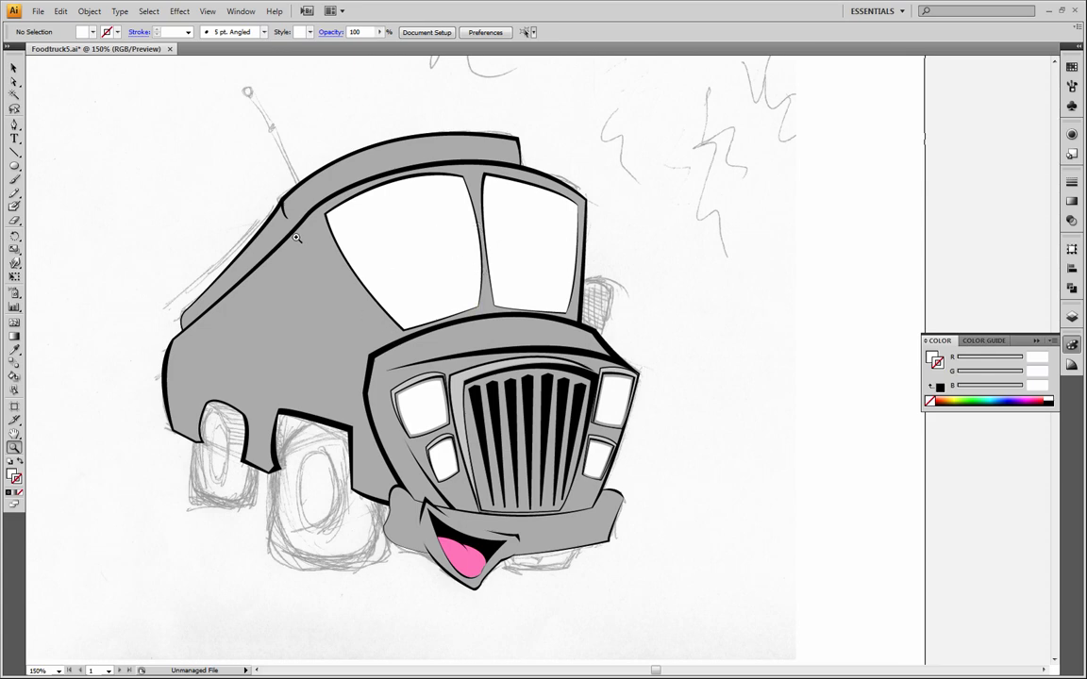
left_click(14, 68)
left_click_drag(122, 53, 710, 625)
left_click(380, 32)
mouse_move(345, 48)
left_mouse_down()
mouse_move(299, 48)
mouse_move(329, 49)
left_mouse_up()
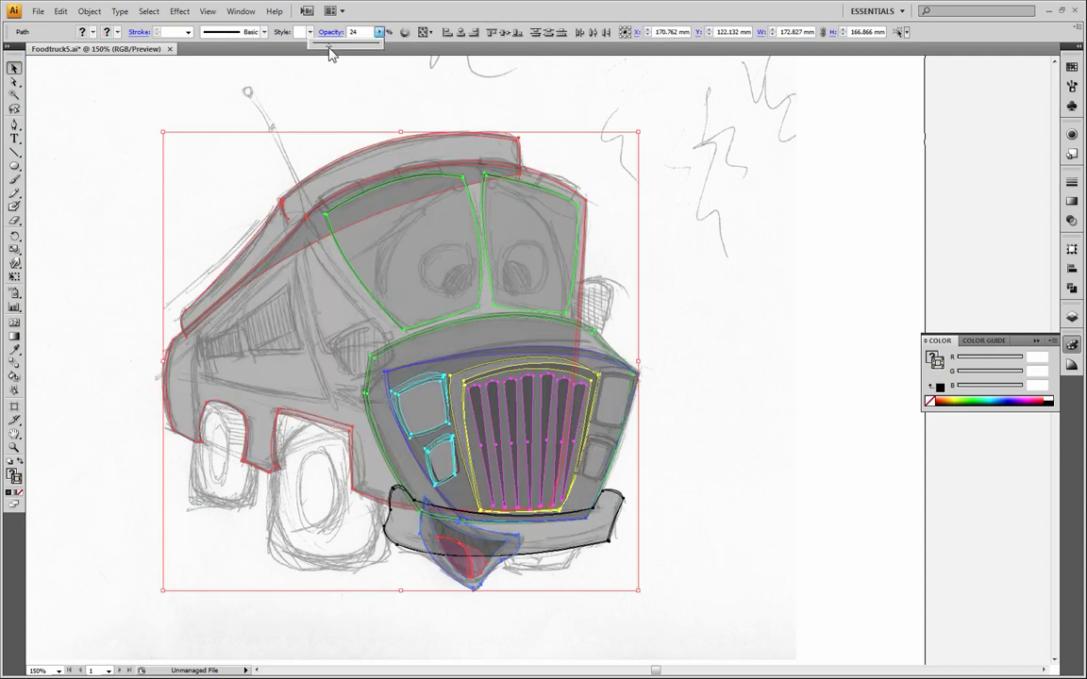
Deselect the artwork and set up the Pen tool with a black stroke and no fill for the Eyes layer.
left_click(759, 388)
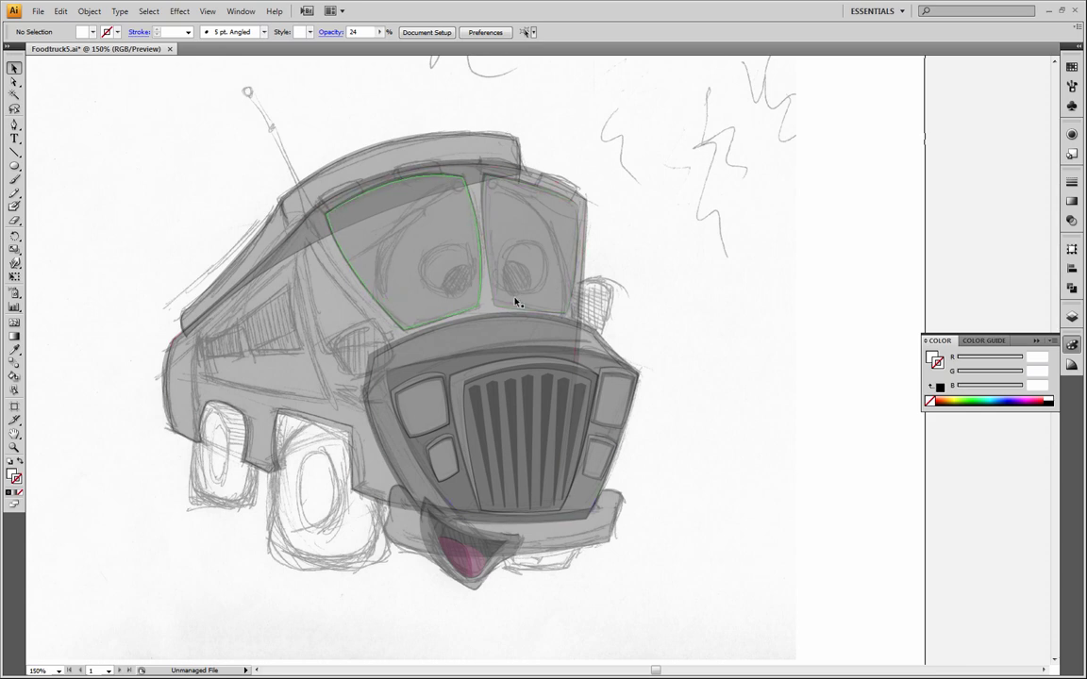
left_click(1072, 316)
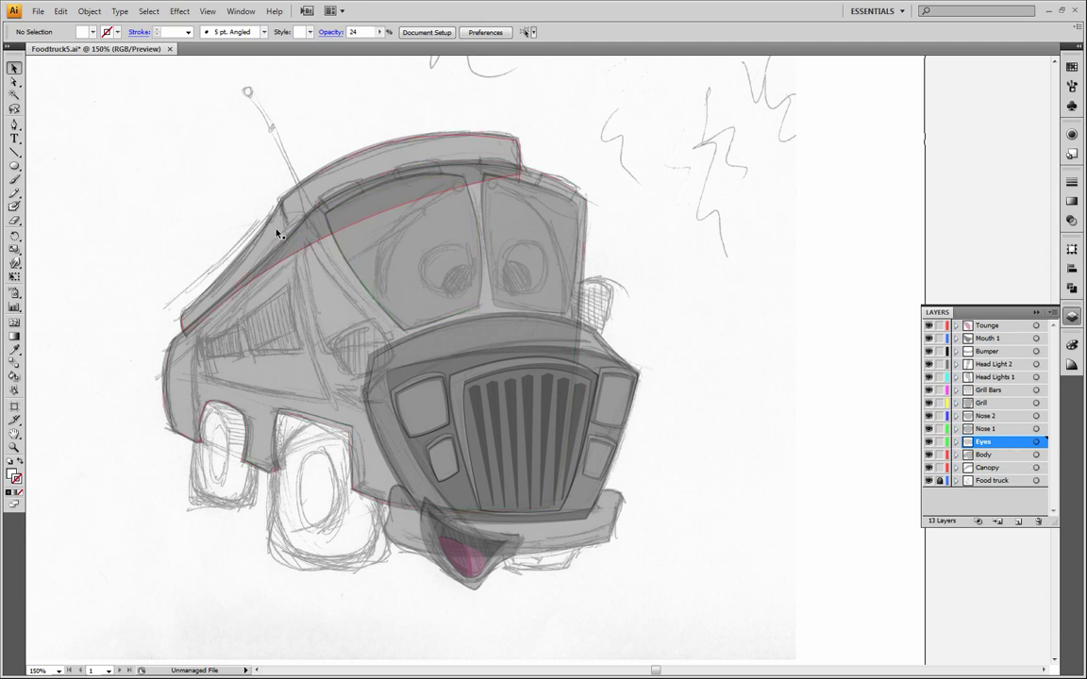
left_click(14, 123)
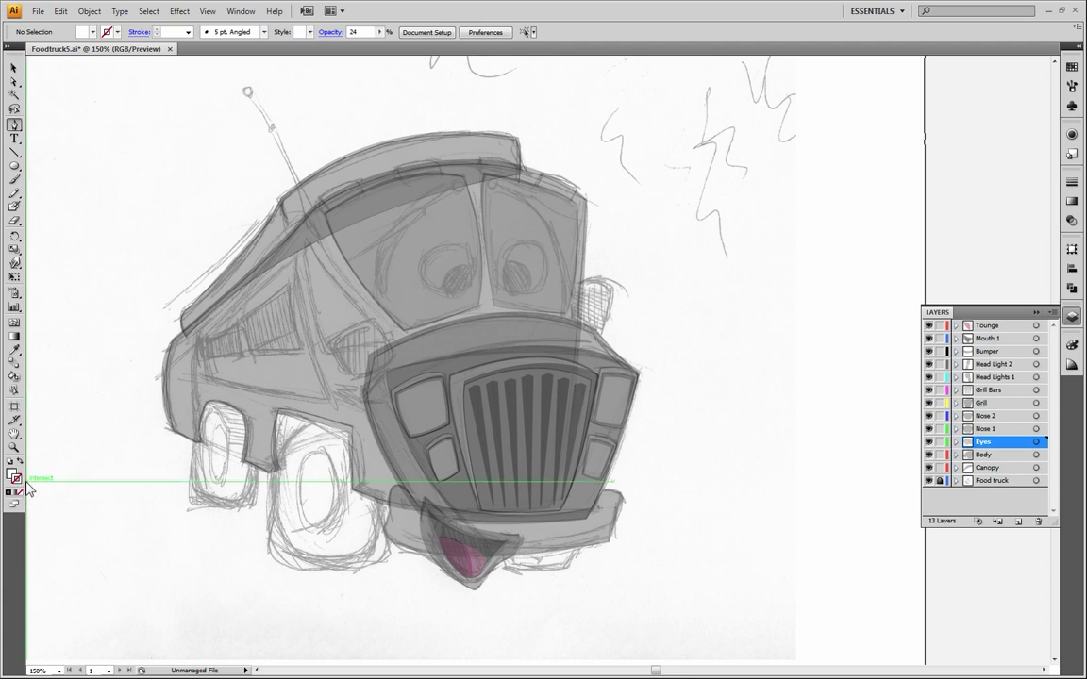
left_click(18, 480)
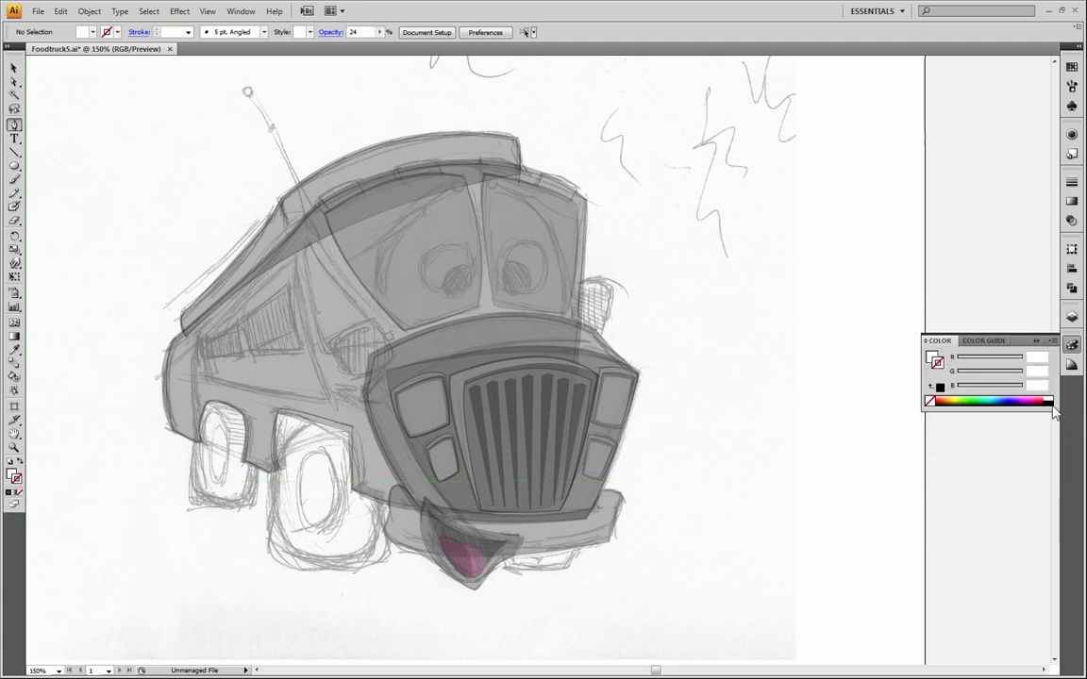
left_click(1051, 403)
left_click(12, 475)
left_click(18, 493)
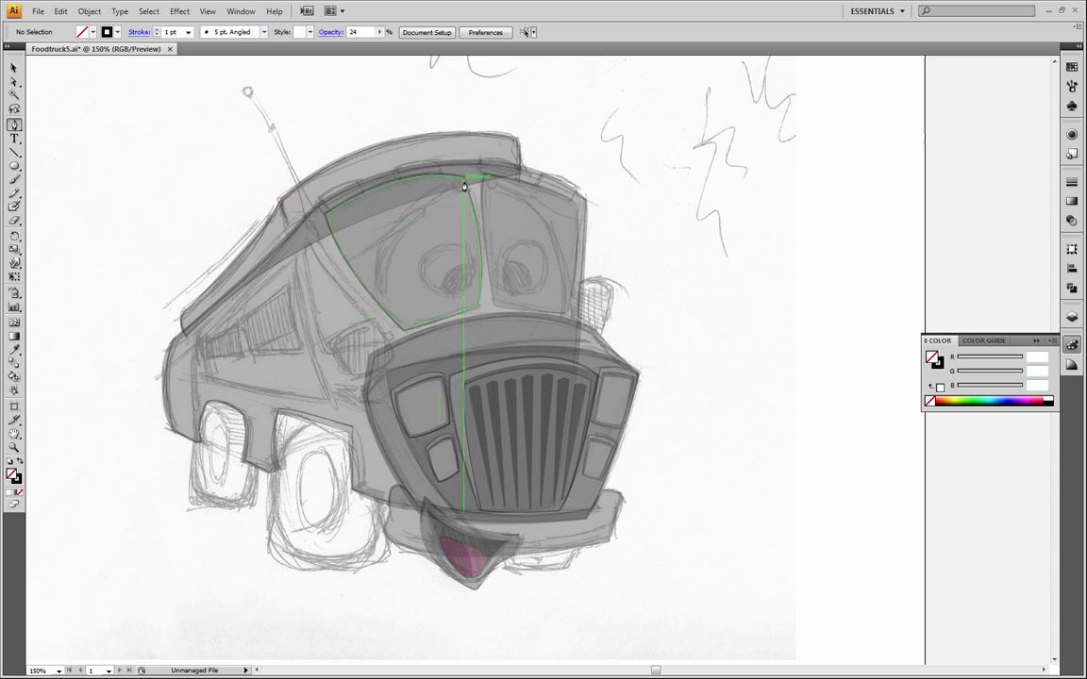
Trace the left eye's upper arc from the windshield pane's upper-right corner to its lower-left edge, ending in a corner point.
left_click(463, 186)
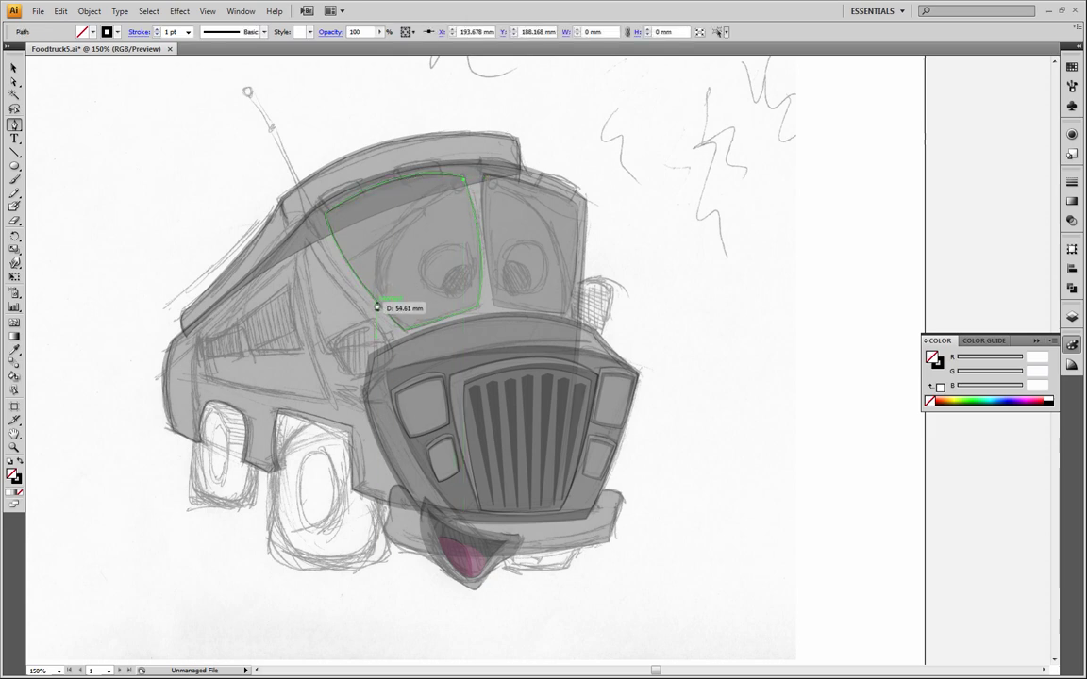
left_click_drag(375, 299, 390, 389)
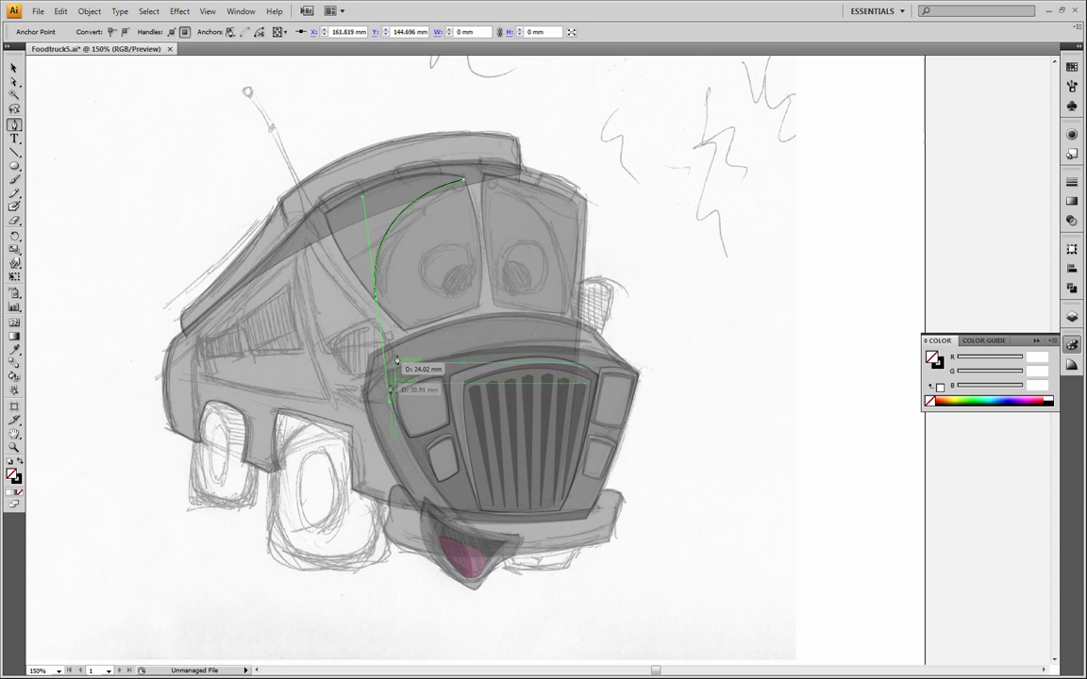
left_click(375, 300)
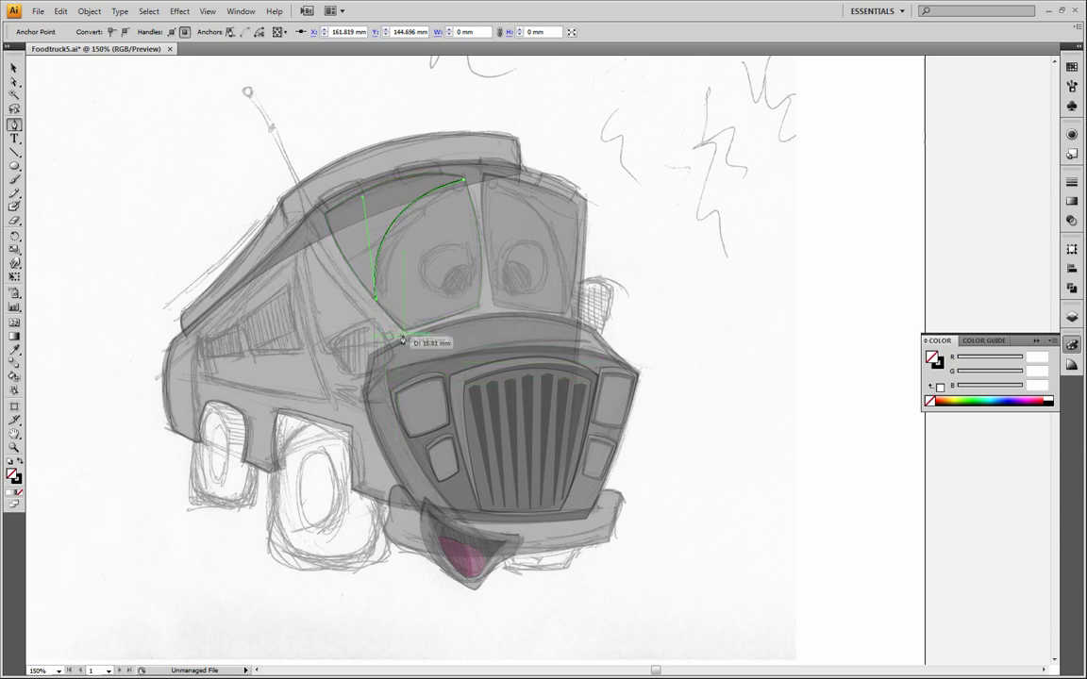
left_click_drag(403, 330, 412, 338)
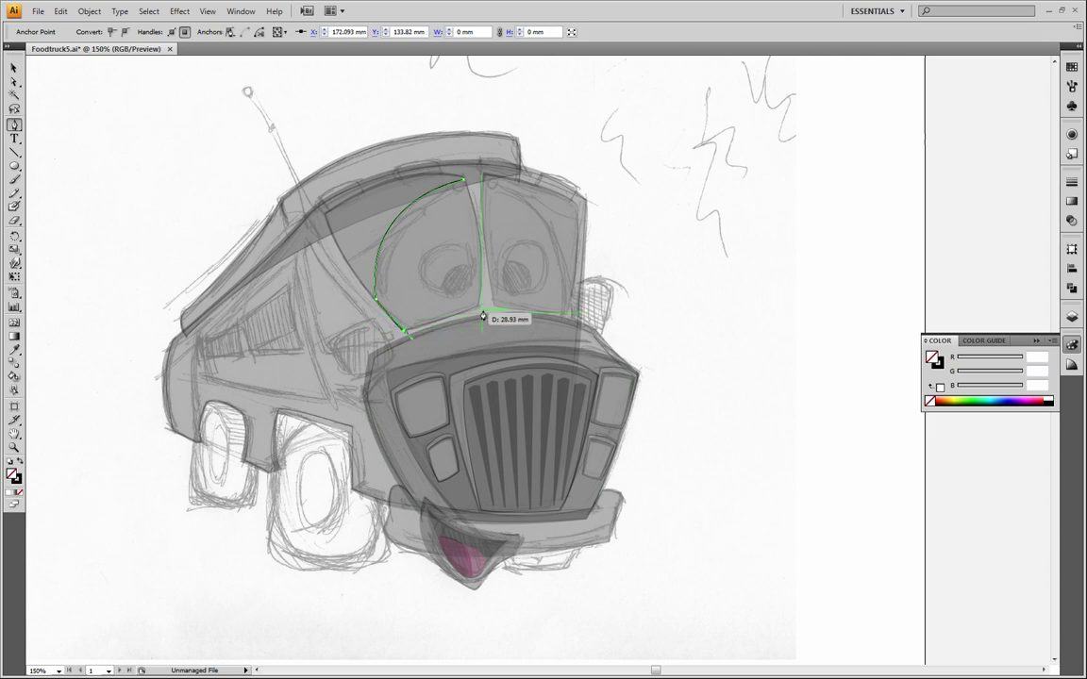
left_click_drag(482, 314, 503, 298)
key("ctrl+z")
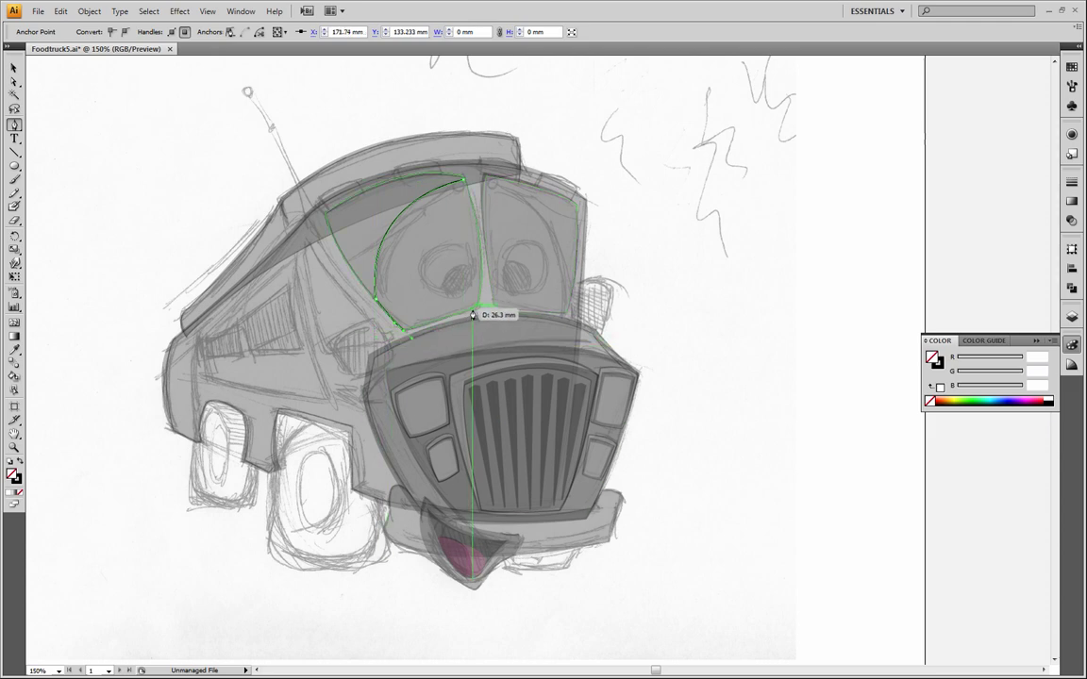
left_click_drag(477, 311, 500, 317)
key("ctrl+z")
key("ctrl+z")
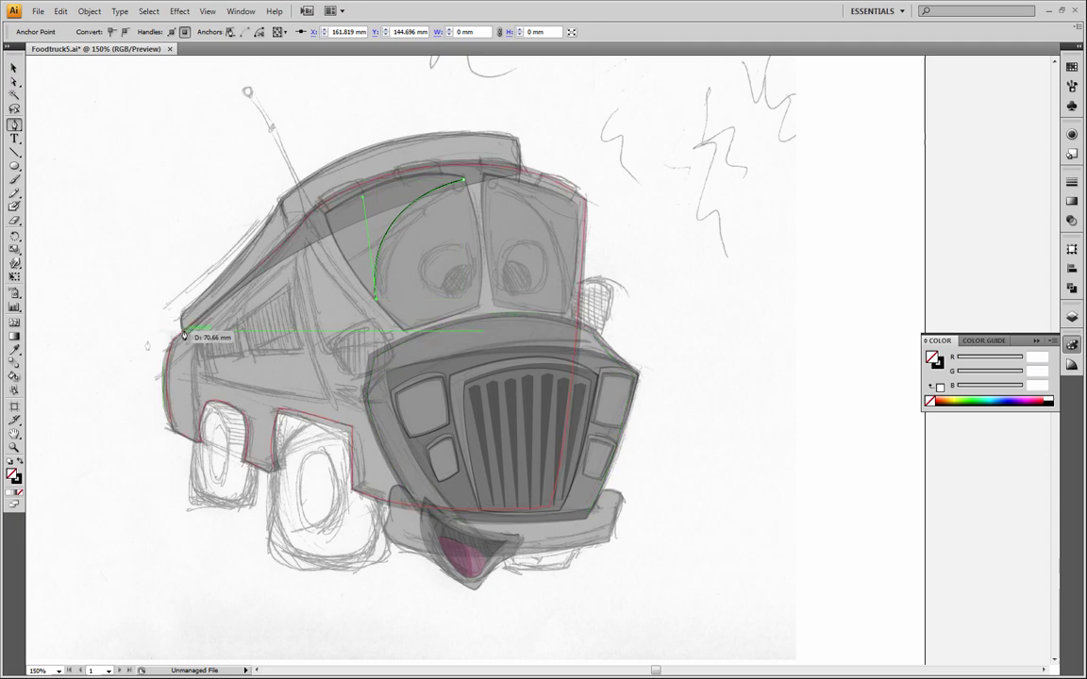
Complete the left eye outline along the pane's lower corner and bottom edge, closing it with a curve up its inner side.
key("z")
left_click(437, 300)
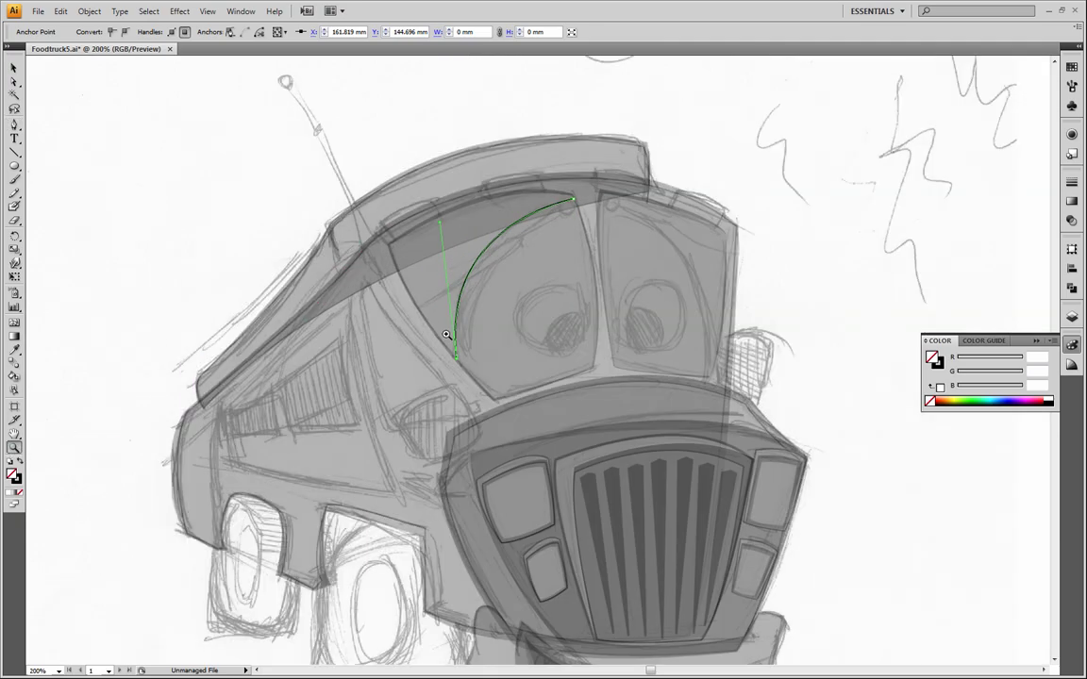
left_click(437, 300)
left_click(14, 125)
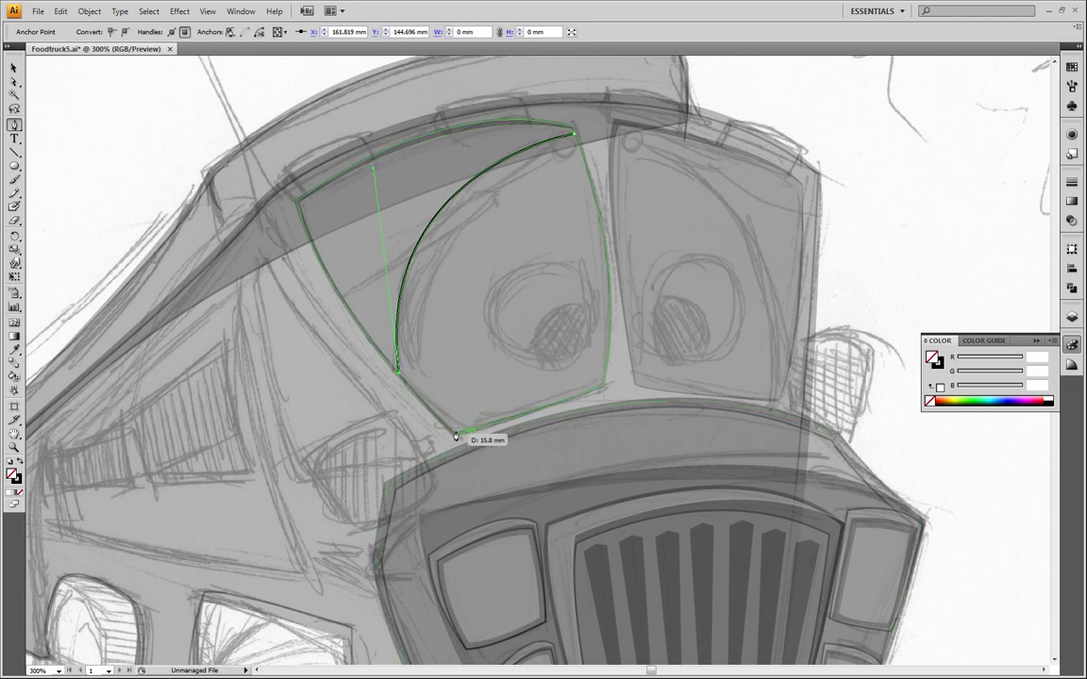
left_click_drag(455, 434, 472, 447)
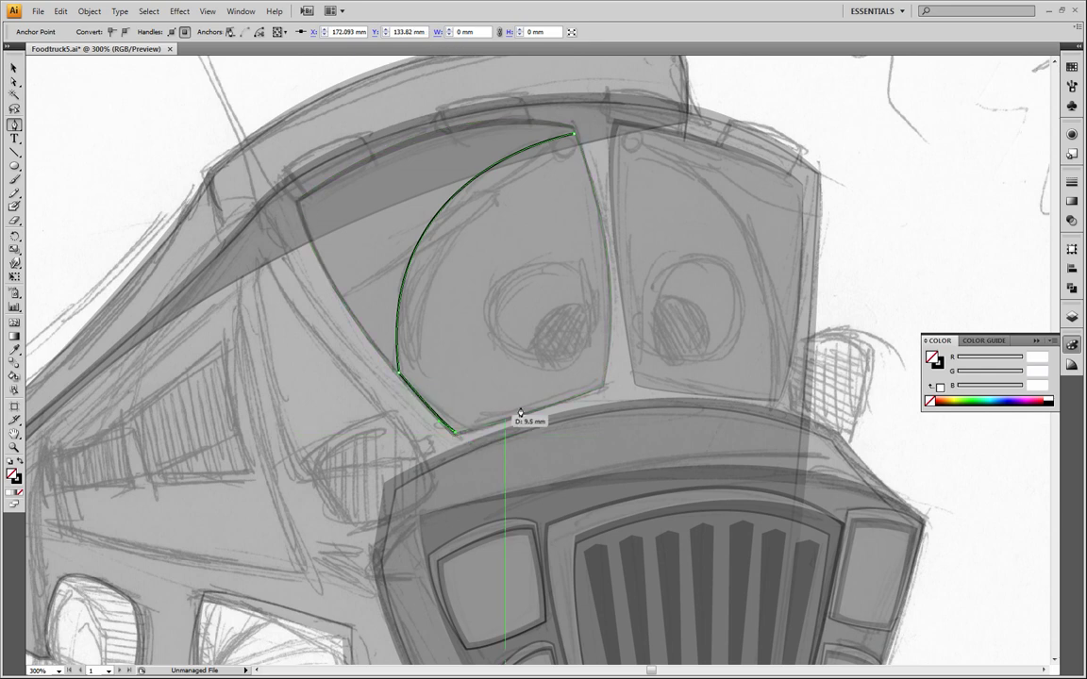
left_click(605, 389)
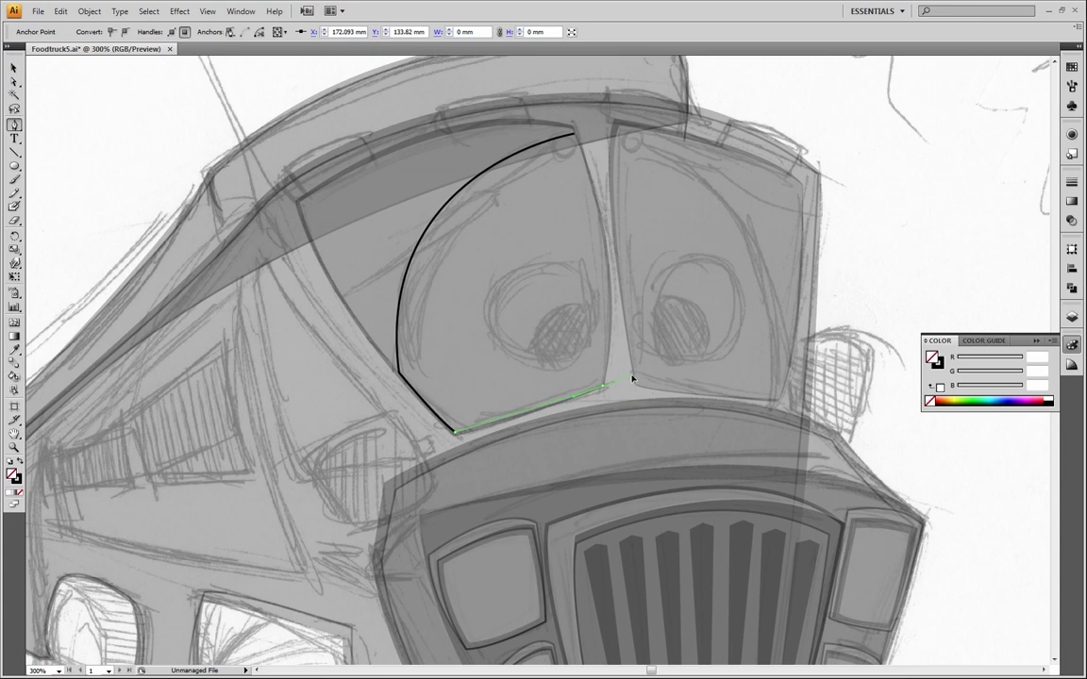
left_click_drag(574, 136, 550, 117)
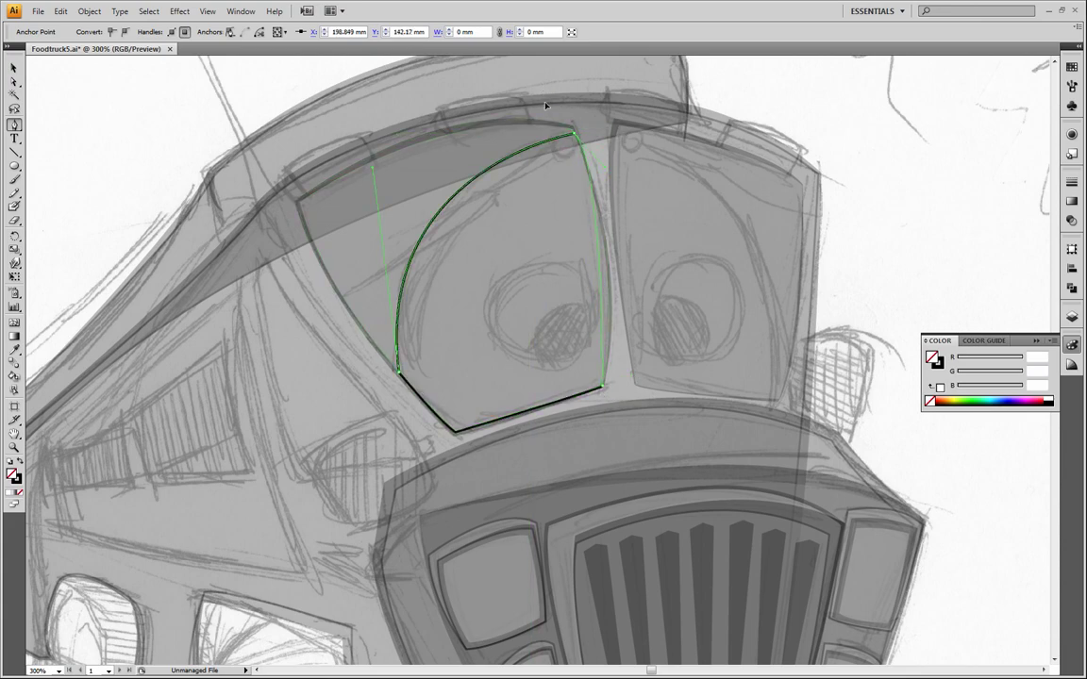
Fill the closed left eye shape with black.
scroll(545, 106, "up", 5)
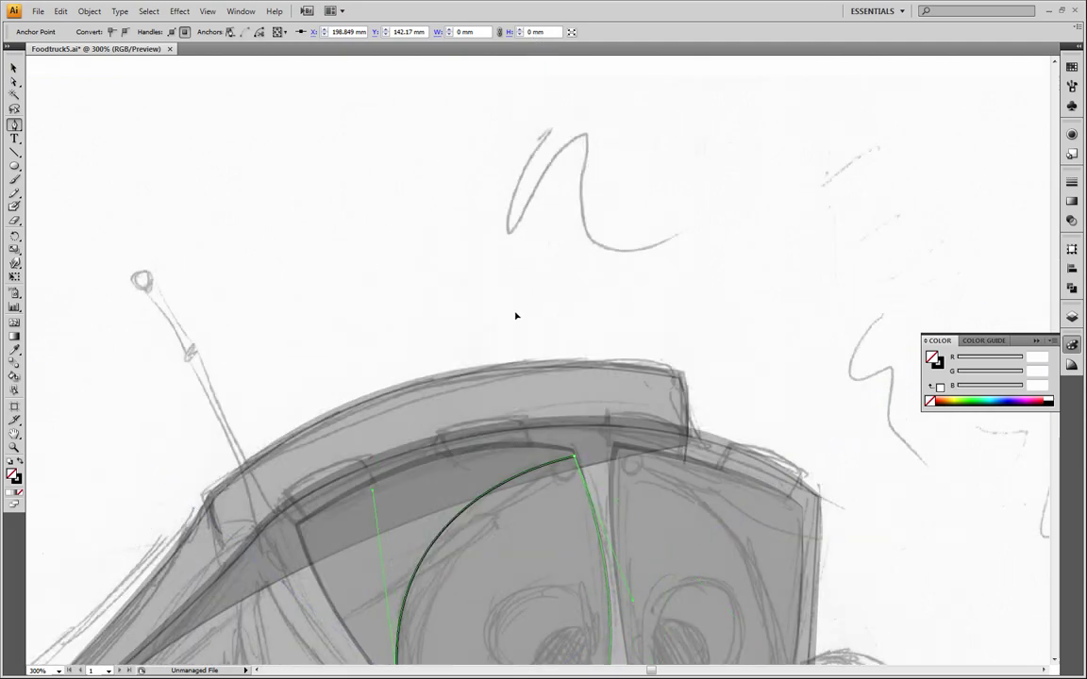
left_click_drag(833, 354, 791, 117)
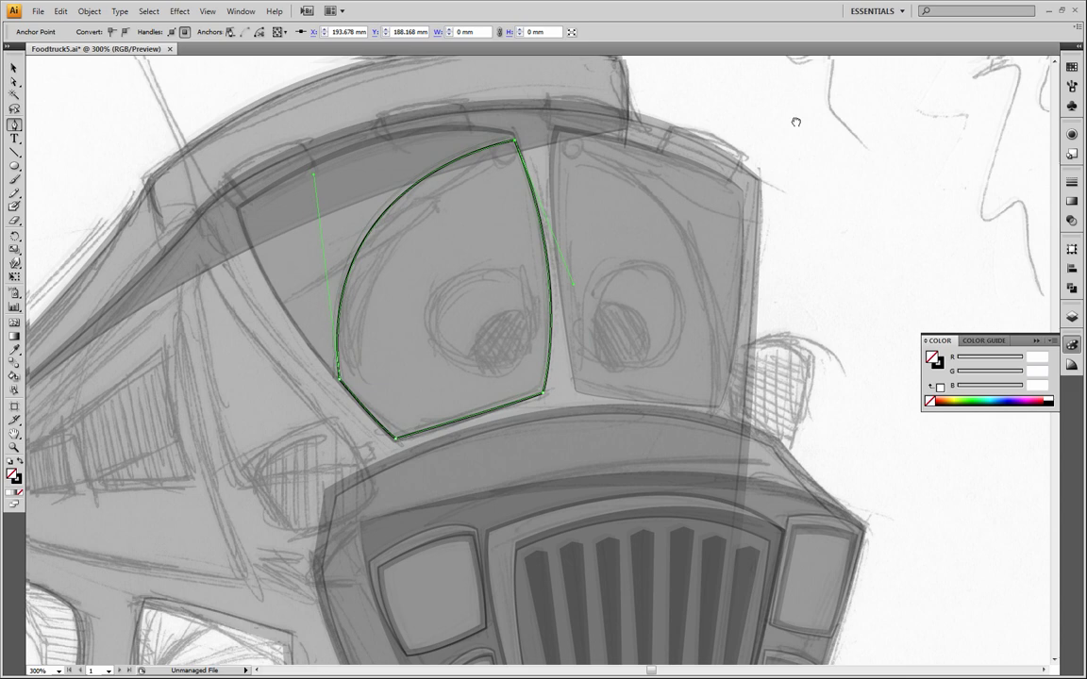
left_click(14, 68)
left_click(466, 165)
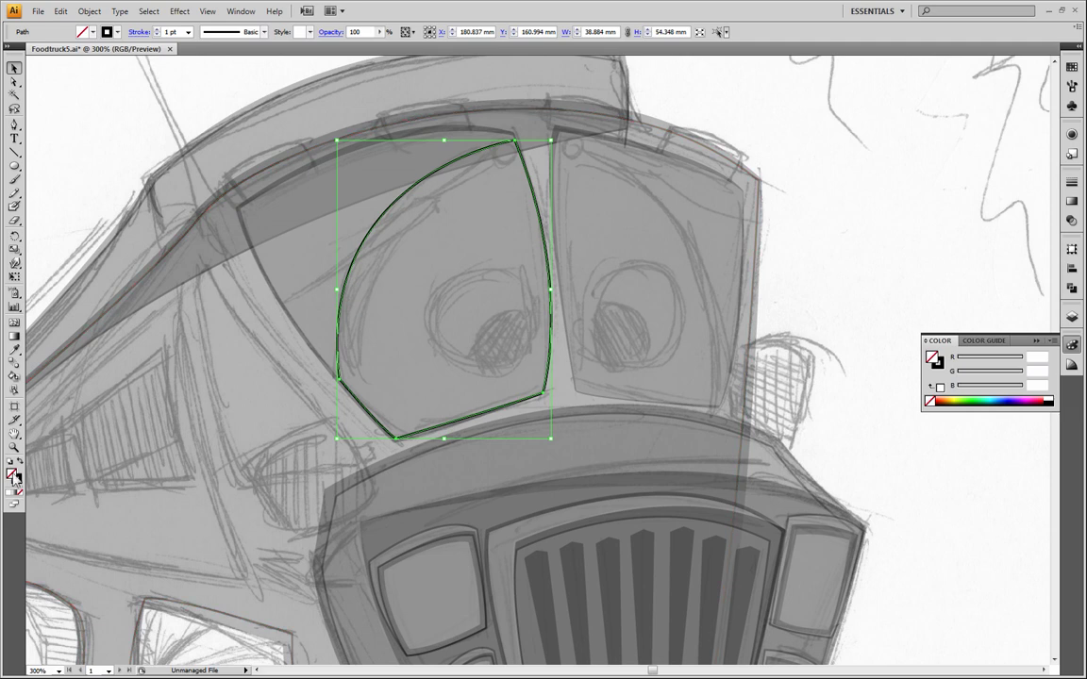
left_click(1051, 398)
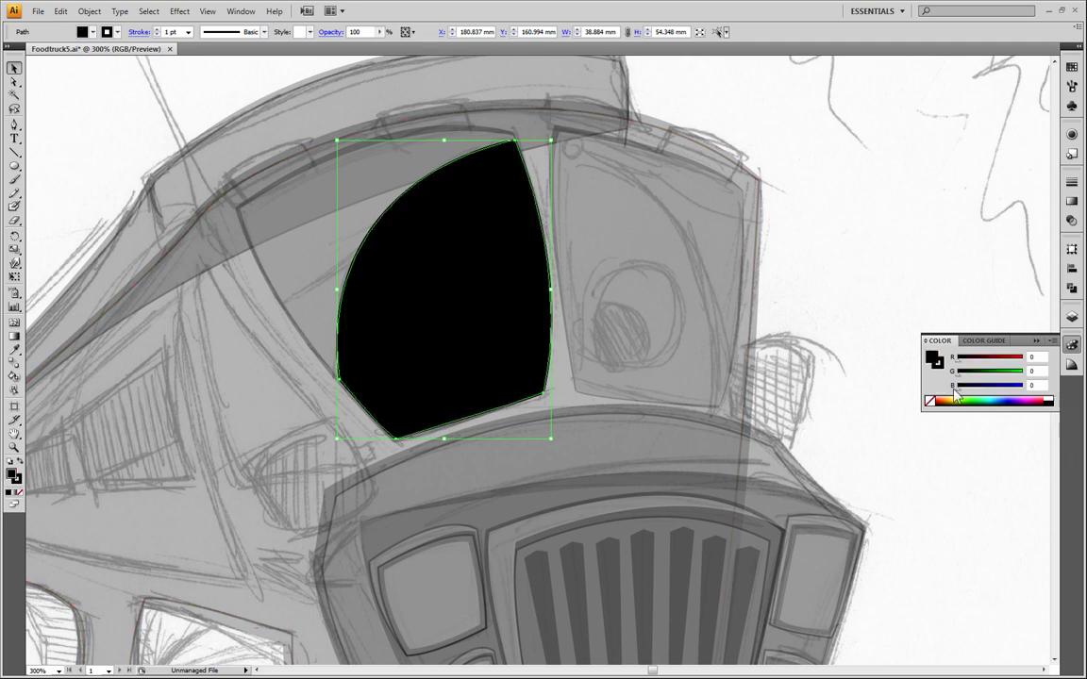
left_click(869, 263)
Copy the black eye shape, paste it in front, and fill the copy white.
left_click(493, 253)
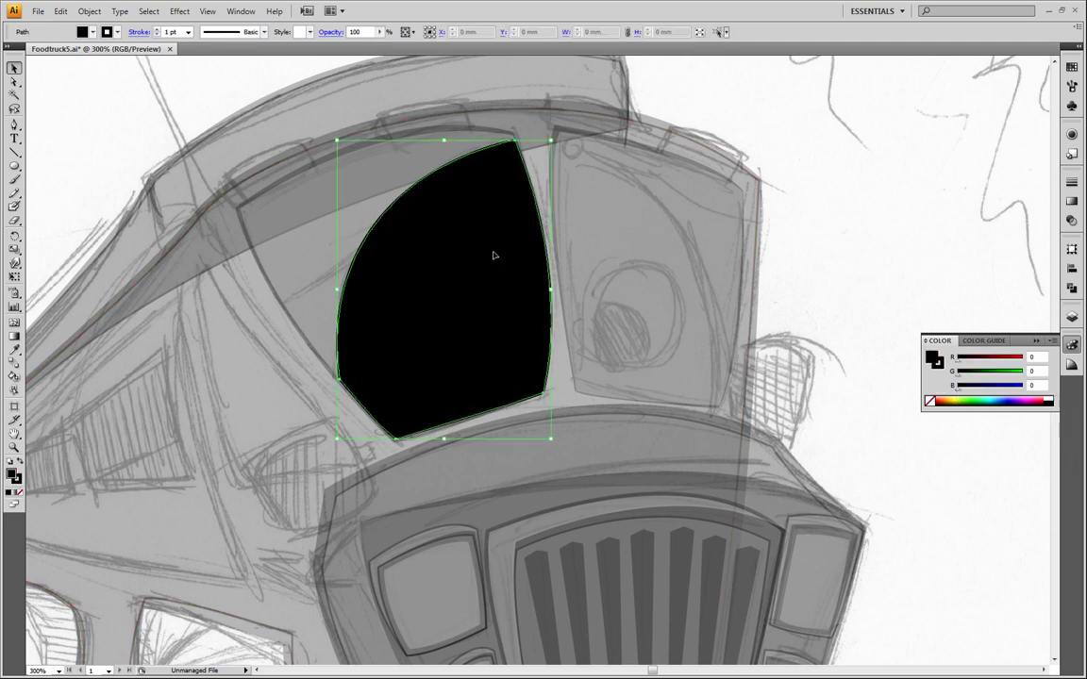
left_click(60, 11)
left_click(72, 76)
left_click(60, 10)
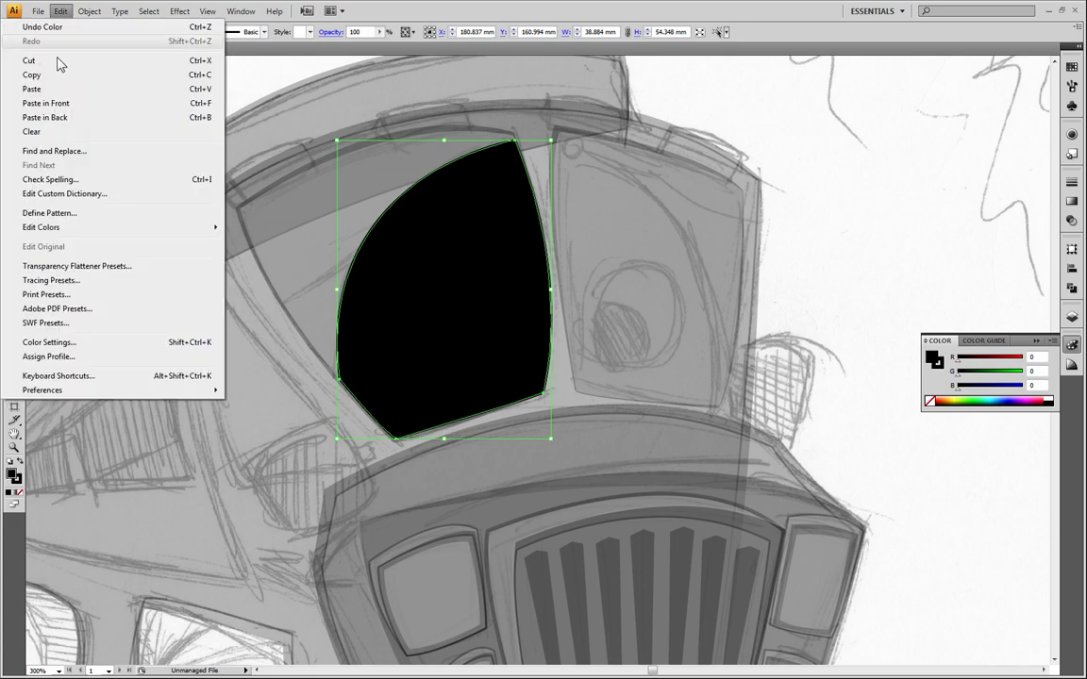
left_click(80, 106)
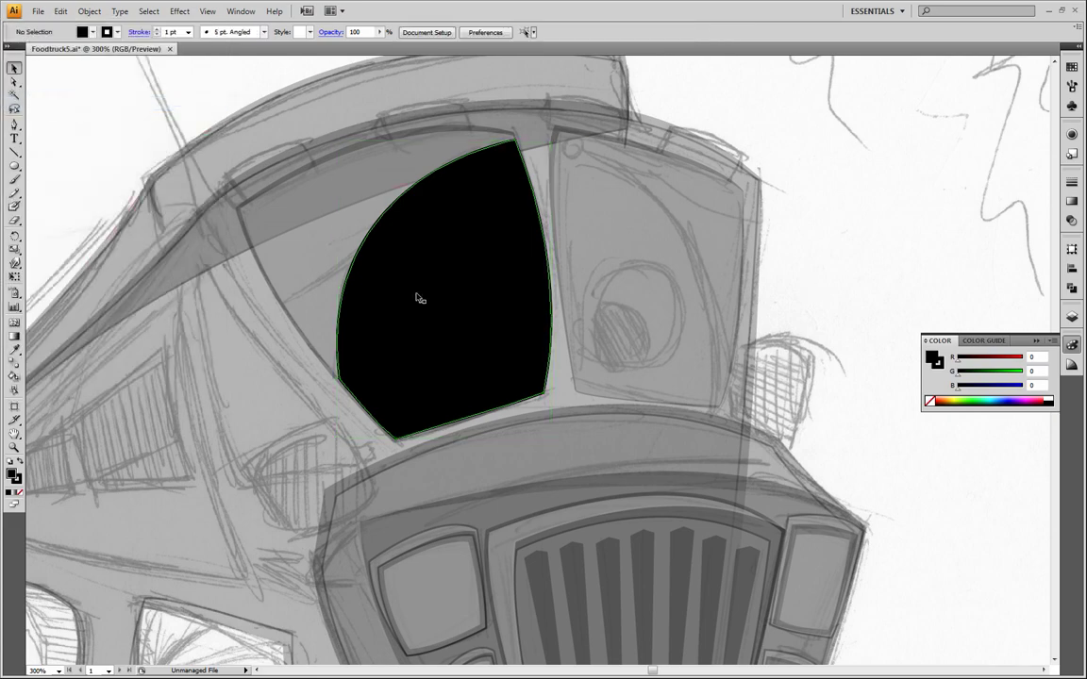
left_click(15, 351)
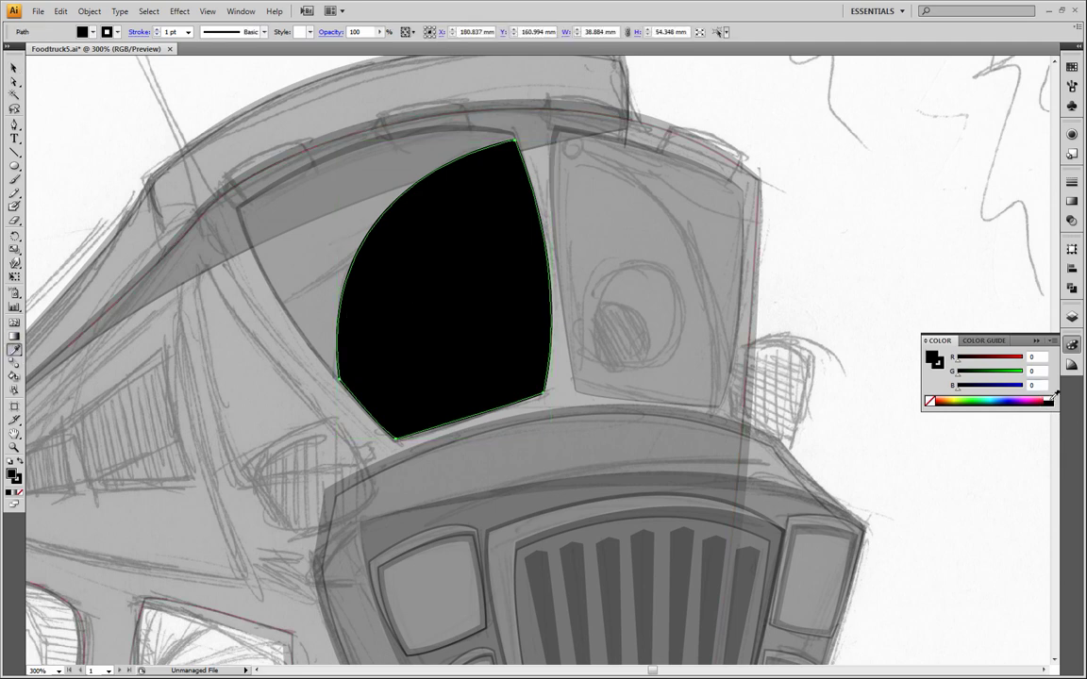
left_click(1050, 399)
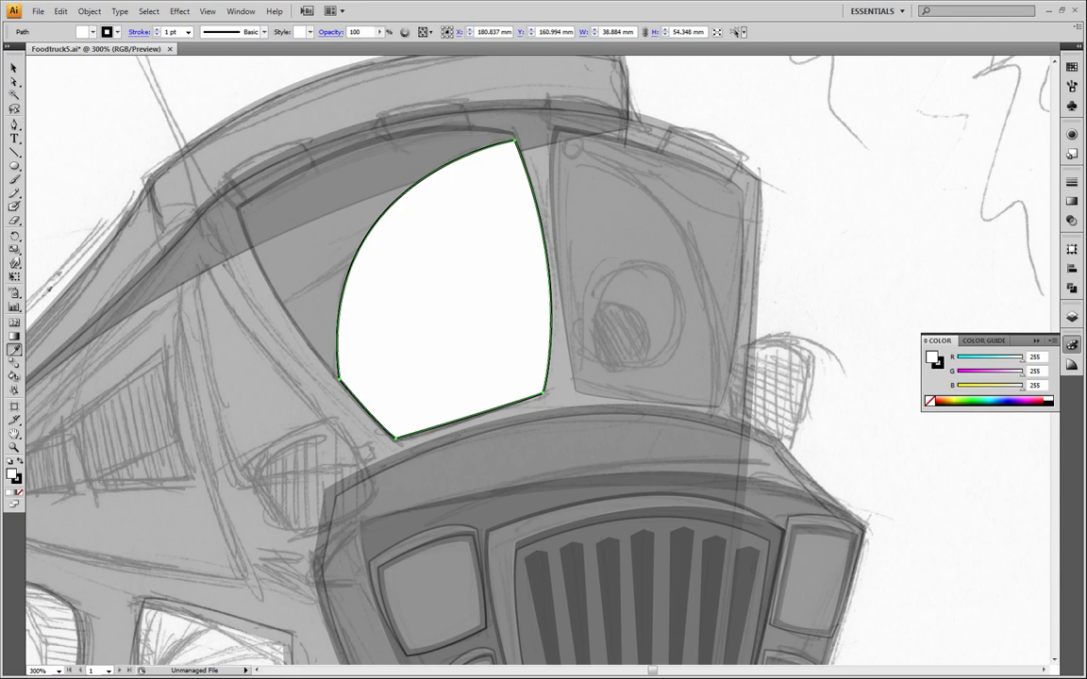
Select all the truck artwork and restore its opacity to 100%.
left_click(14, 447)
left_click(346, 387, "alt")
left_click(522, 359, "alt")
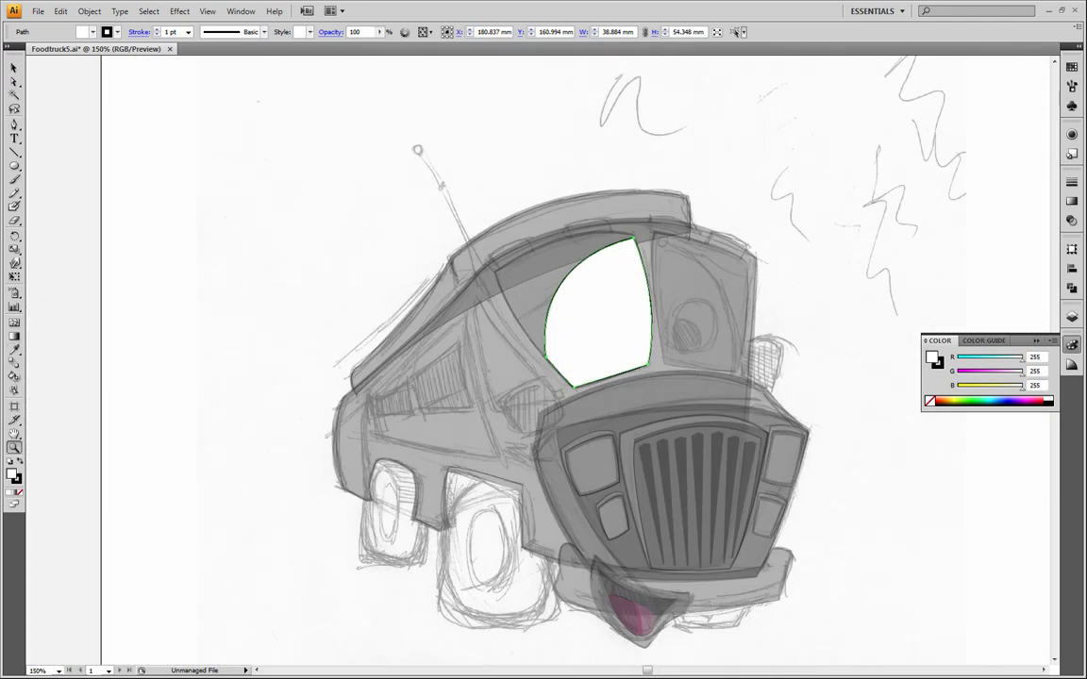
left_click(14, 67)
left_click(192, 213)
left_click_drag(235, 137, 893, 655)
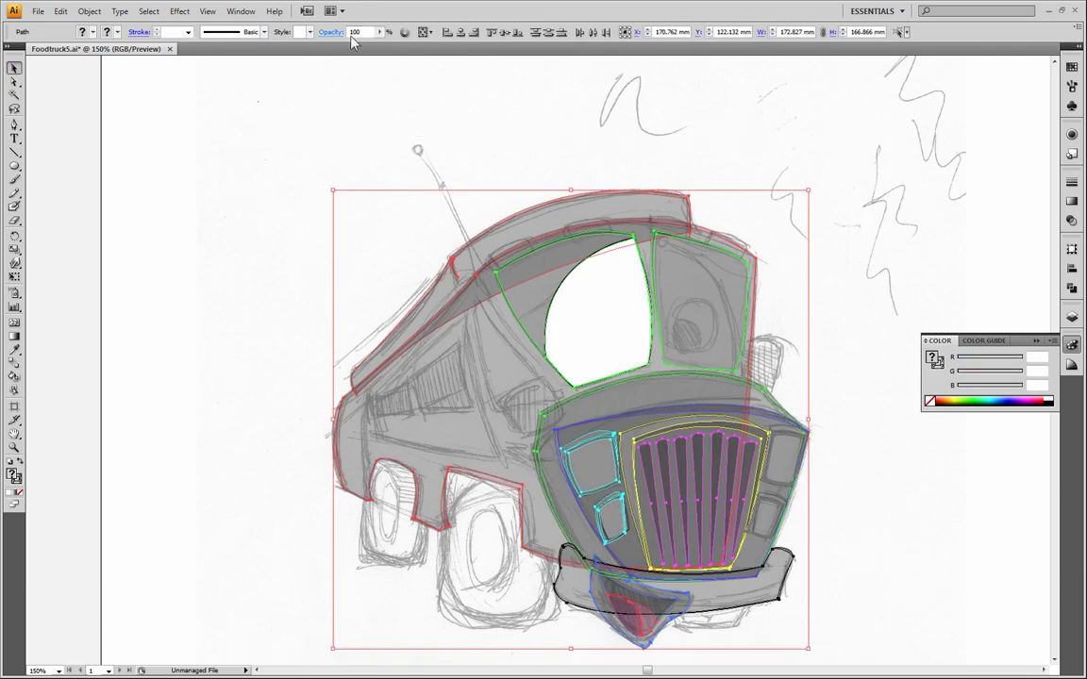
left_click(462, 121)
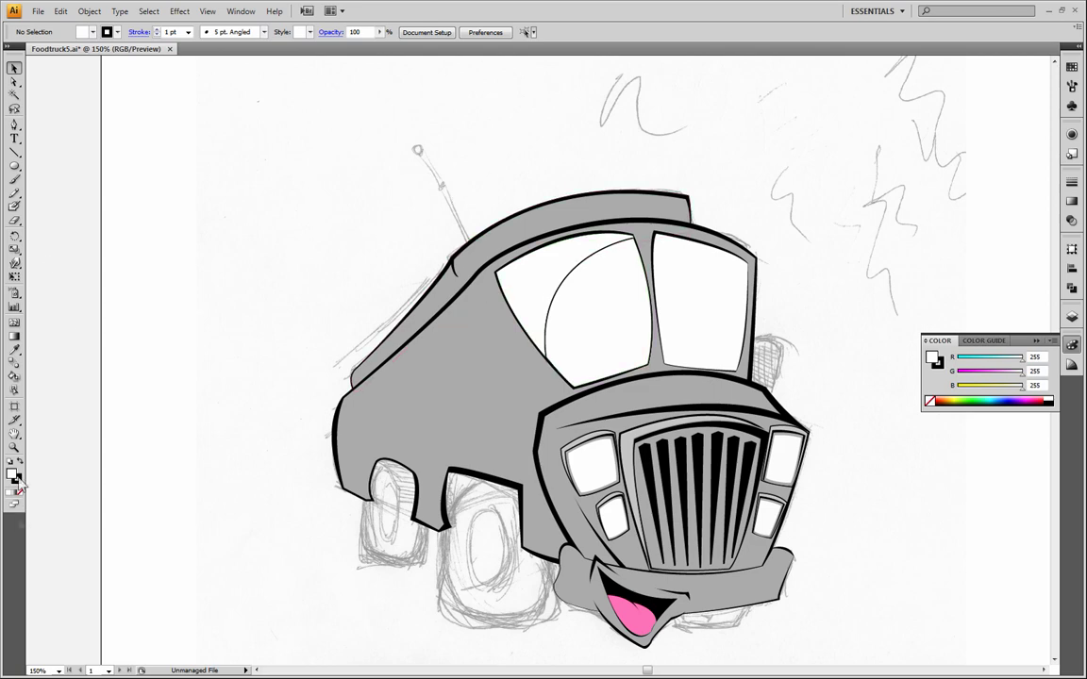
Move the white eye shape's top corner anchor slightly down and inward so the black shape behind it shows as a border.
left_click(14, 447)
left_click_drag(503, 220, 741, 414)
left_click(14, 82)
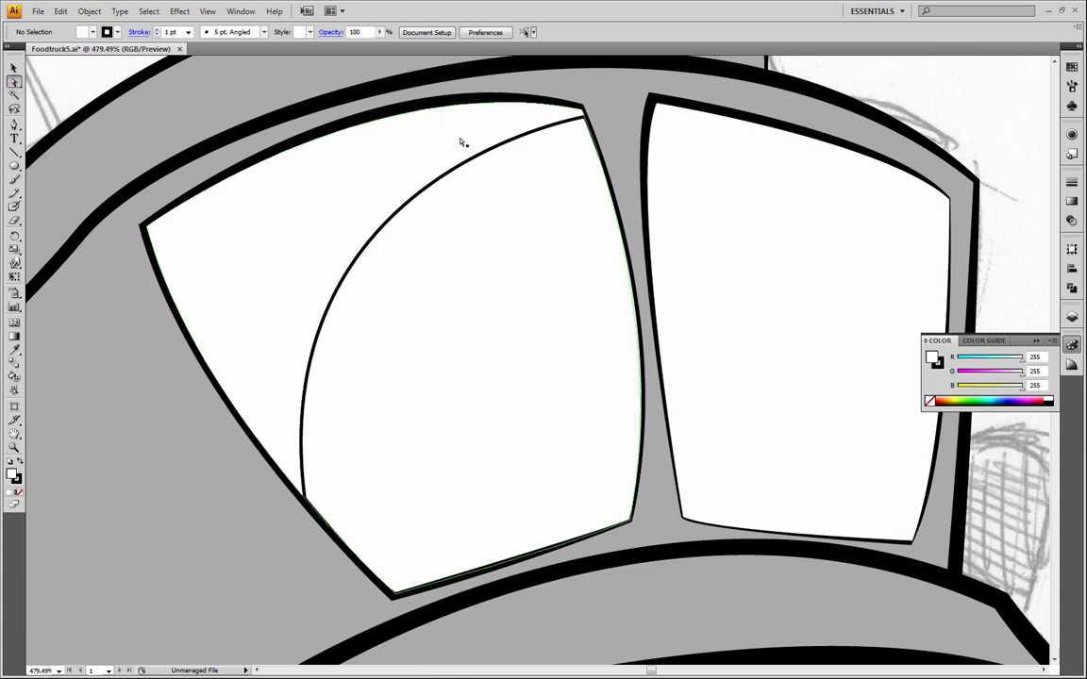
left_click(585, 118)
left_click_drag(585, 120, 583, 131)
left_click(268, 532)
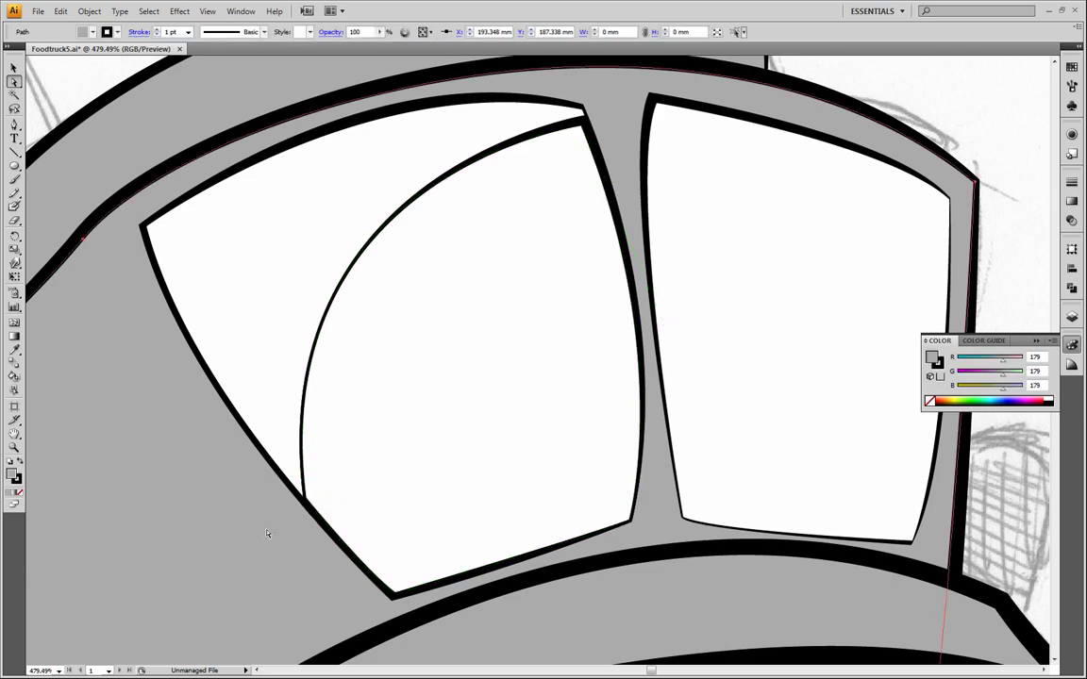
Reshape the white eye's left arc inward with its curve handle to thicken the black line along it.
left_click(302, 425)
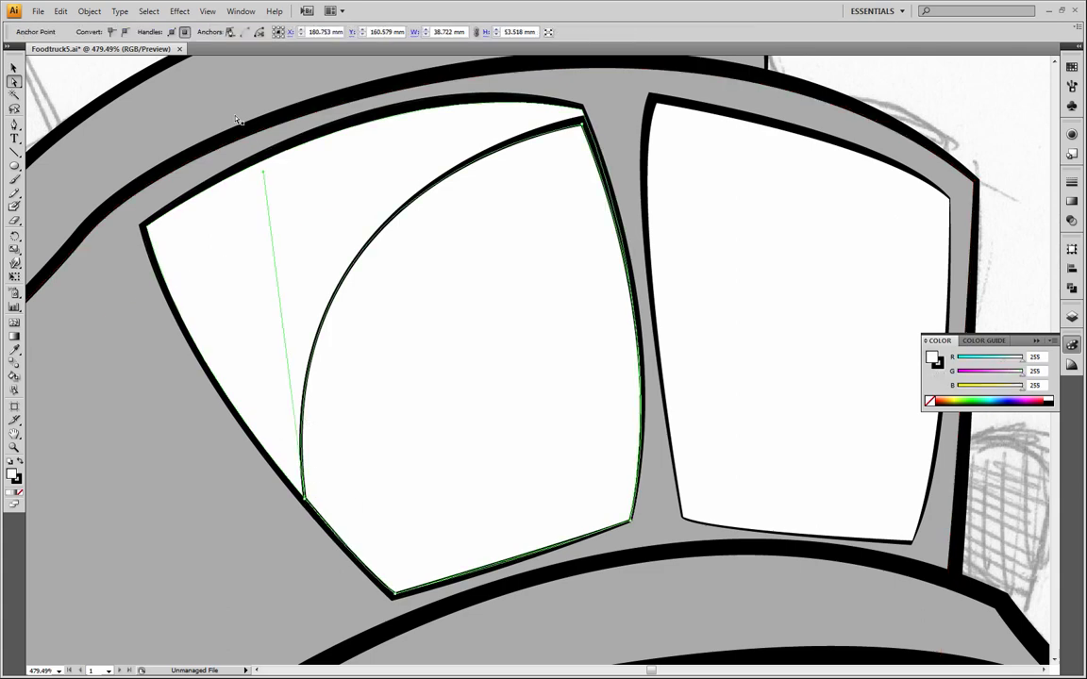
left_click_drag(263, 173, 278, 183)
left_click(99, 88)
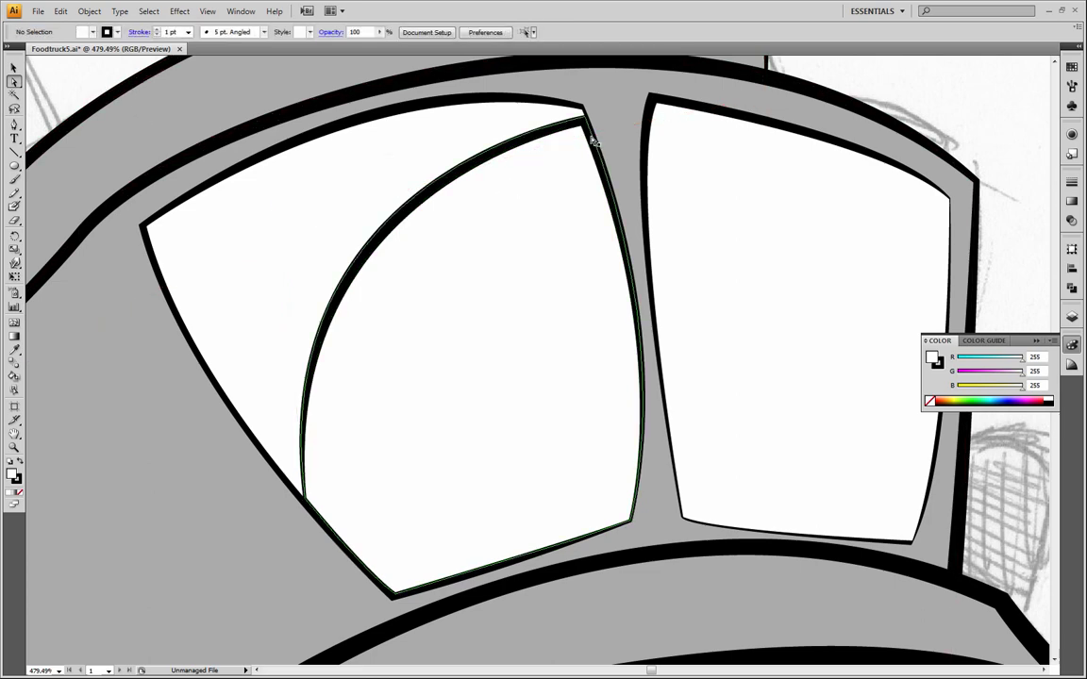
Adjust the offset between the white and black eye shapes so a black border shows along the lower edges.
left_click_drag(584, 119, 586, 123)
left_click(907, 95)
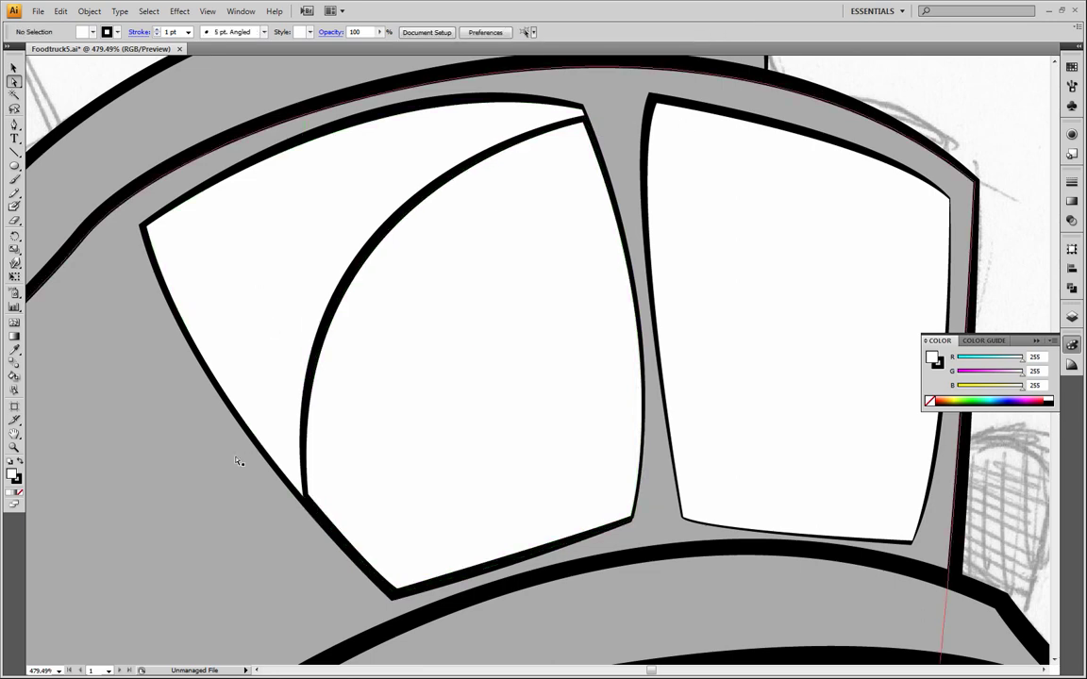
left_click(14, 447)
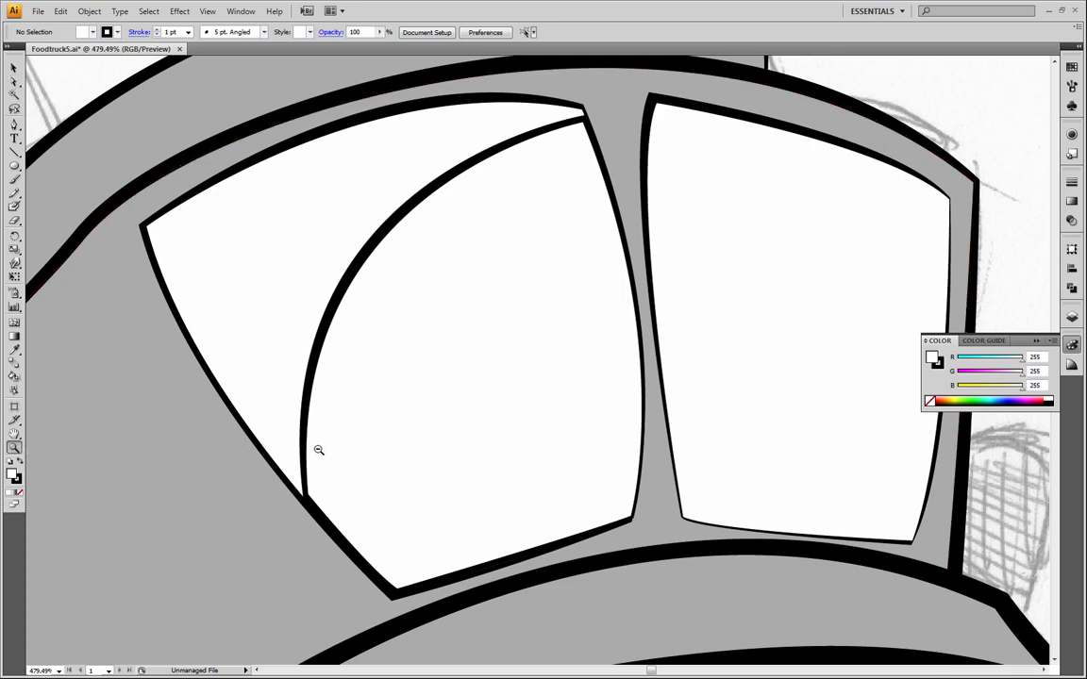
left_click(315, 449, "alt")
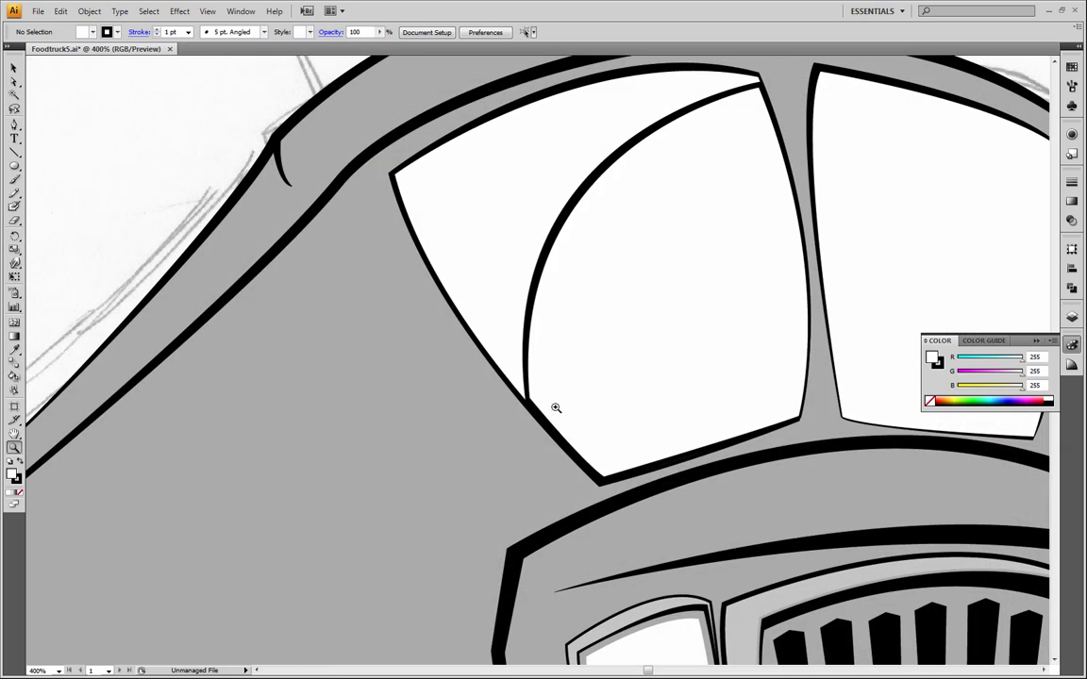
Fine-tune the position of the white eye shape's left corner anchor, where its arc meets the windshield pane's edge.
left_click(14, 81)
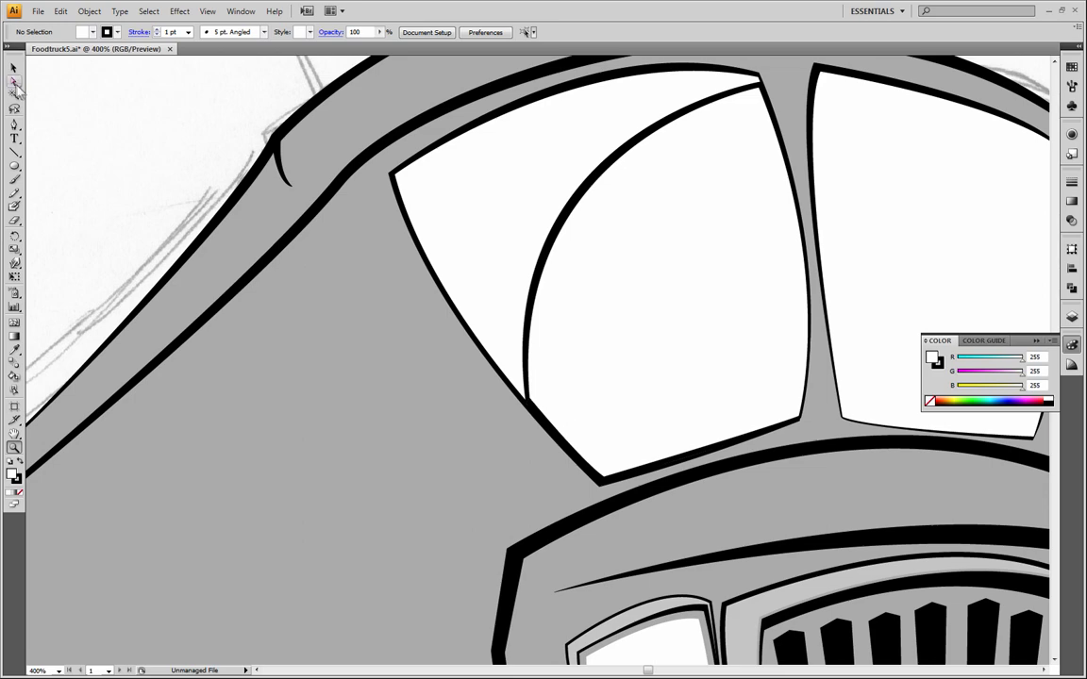
left_click(528, 402)
left_click_drag(531, 406, 529, 404)
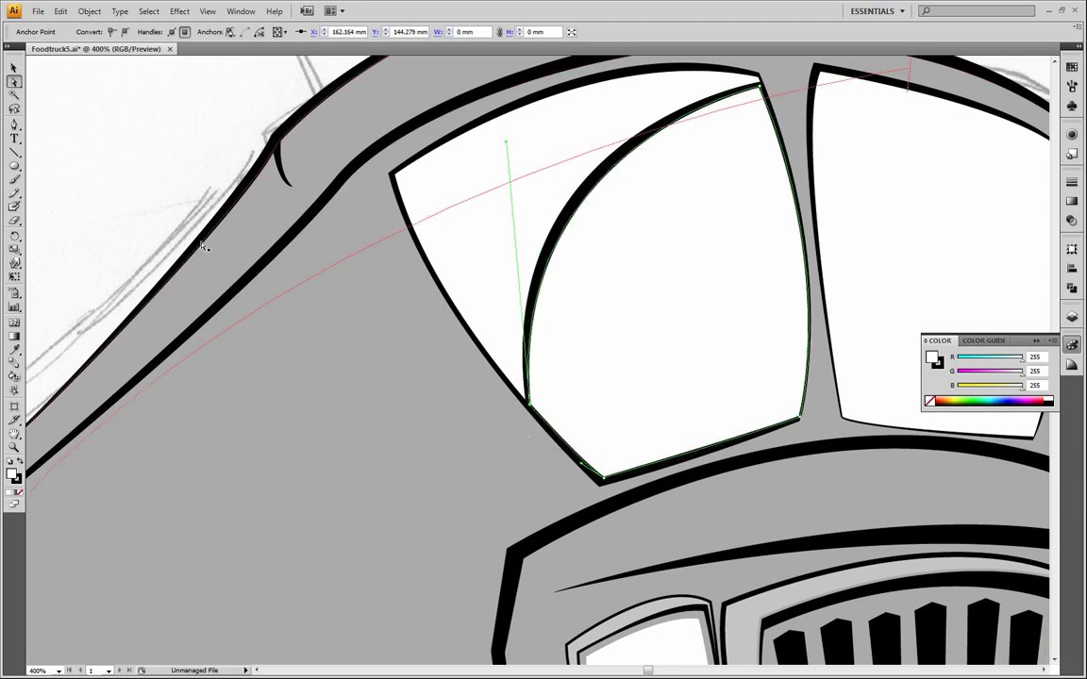
left_click(161, 216)
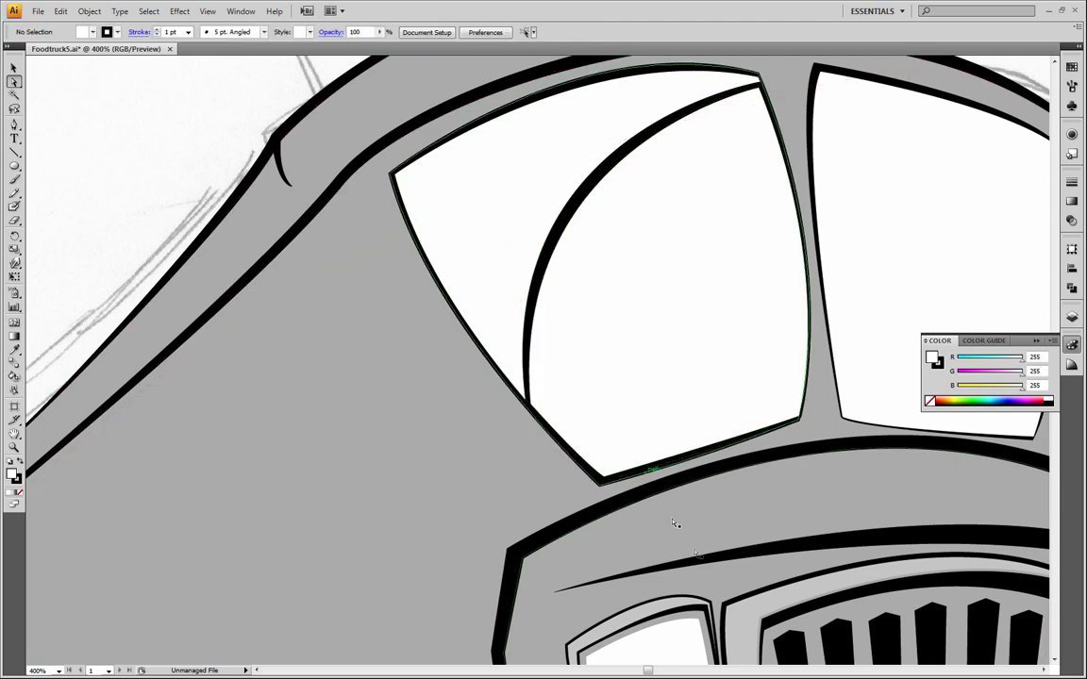
Select all the truck artwork and reduce its opacity to 41% for tracing over the sketch.
left_click(15, 448)
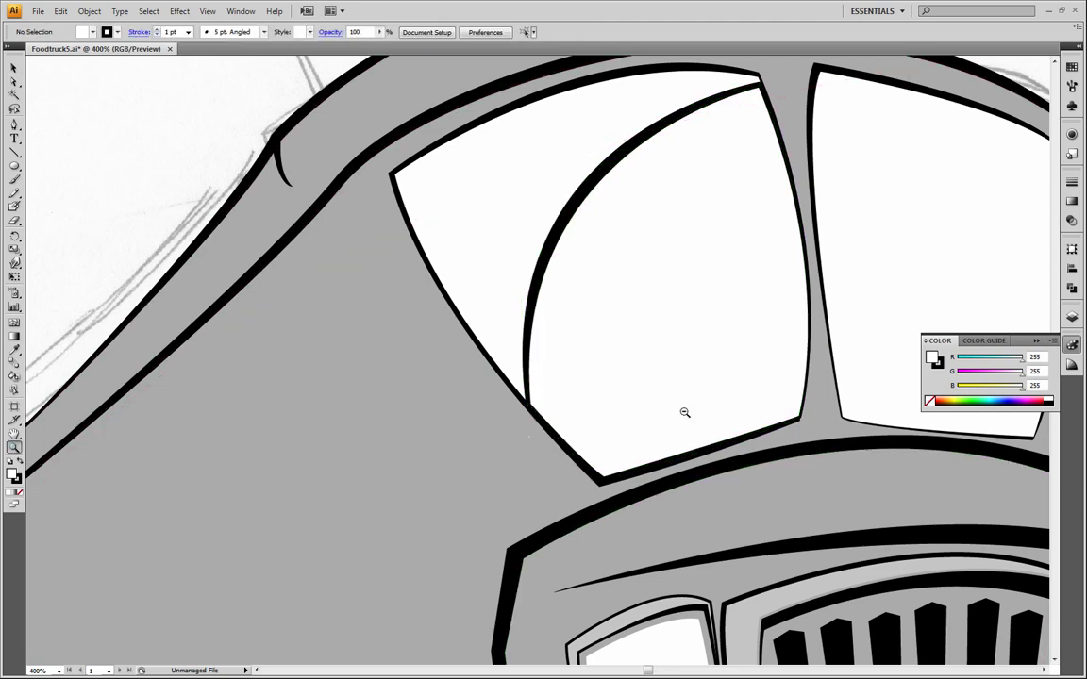
left_click(704, 385, "alt")
left_click_drag(623, 332, 566, 418)
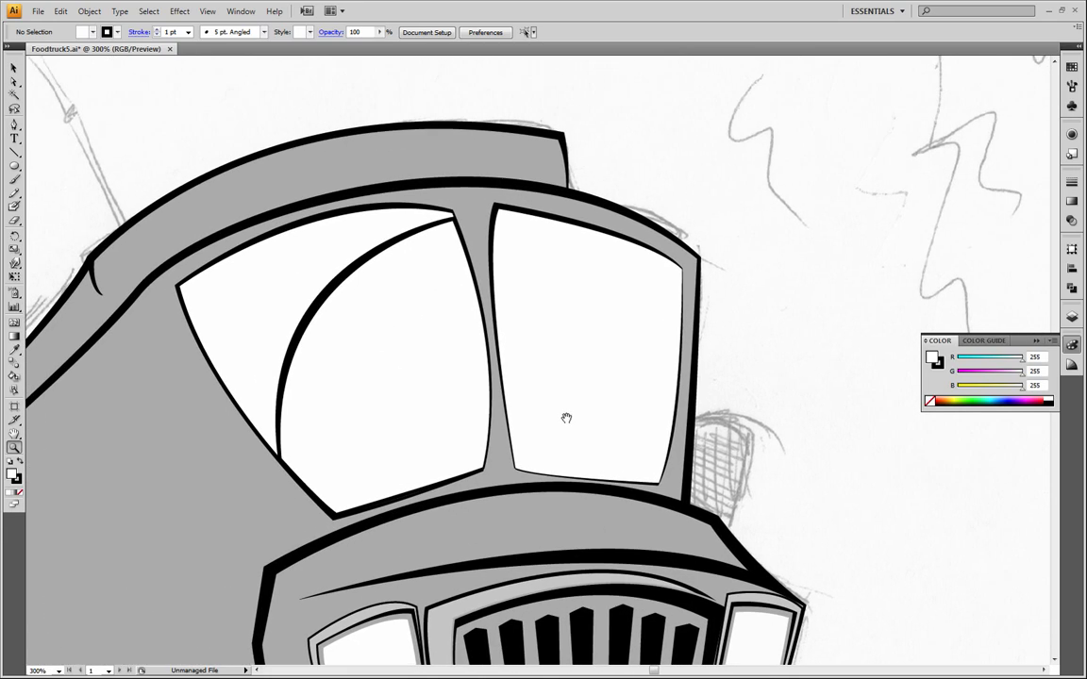
left_click(424, 387, "alt")
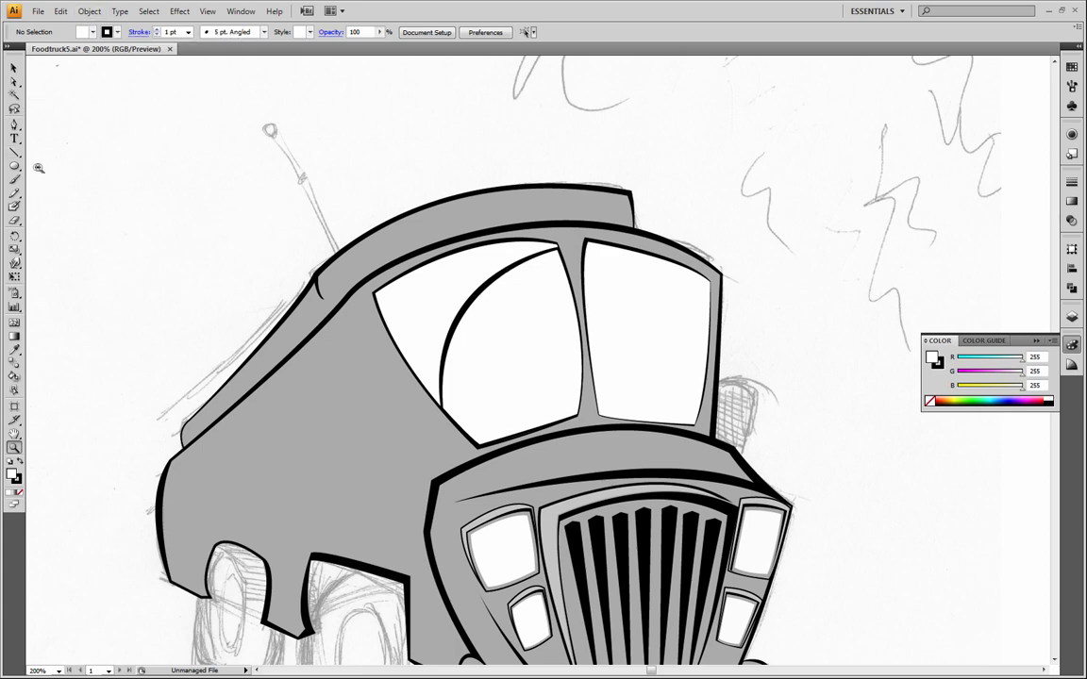
left_click(15, 68)
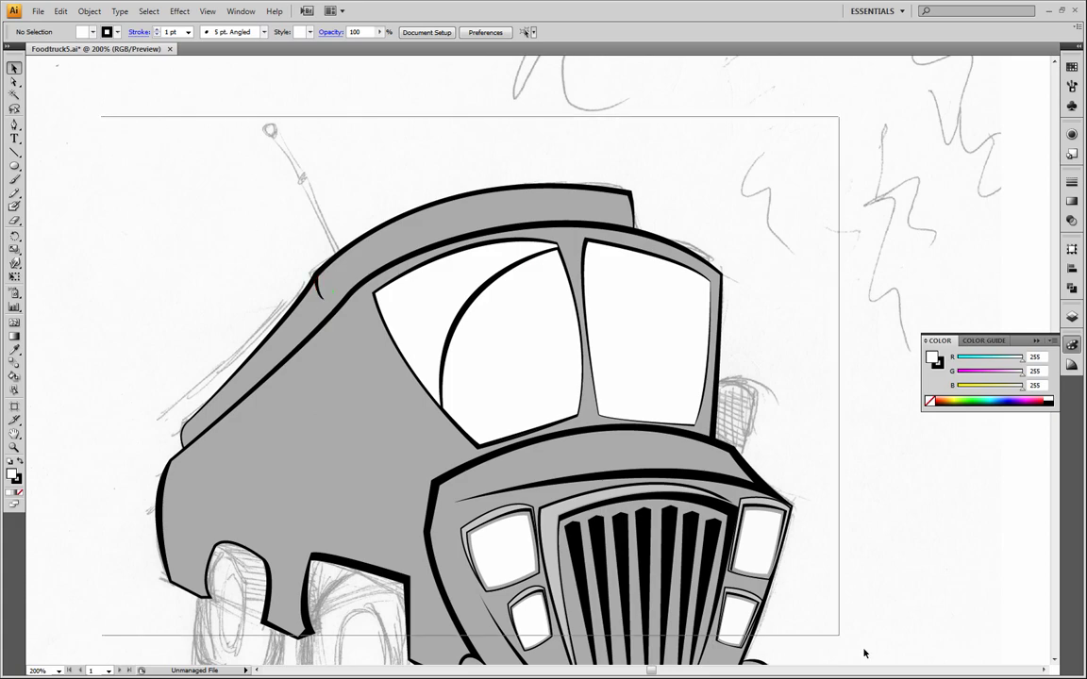
scroll(880, 388, "down", 10)
key("ctrl+a")
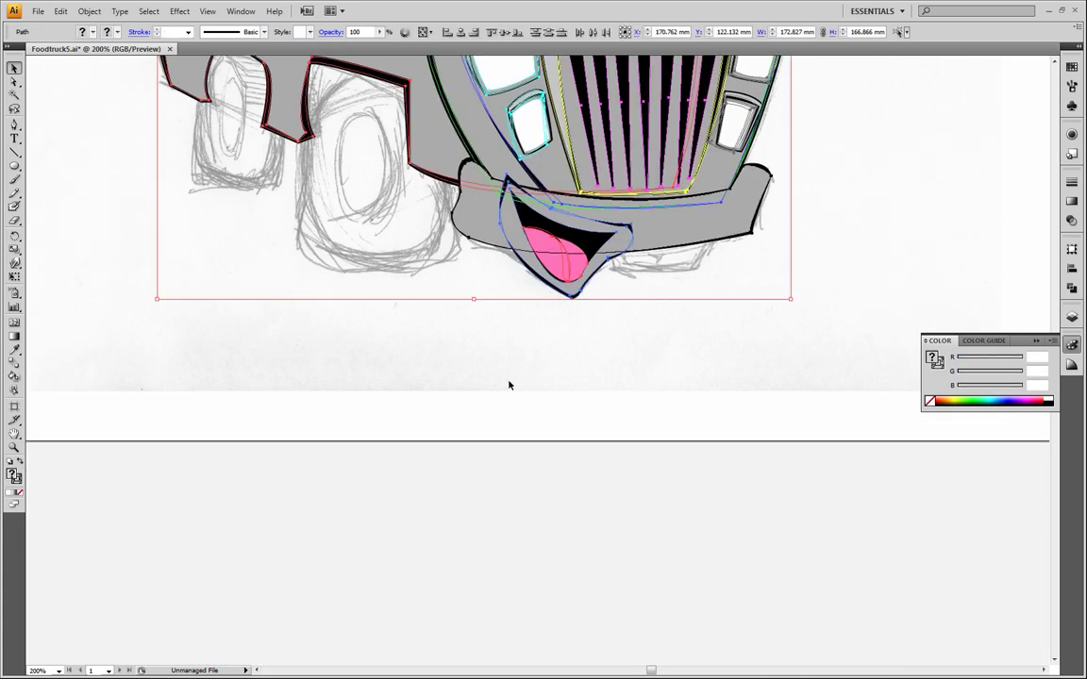
left_click(378, 34)
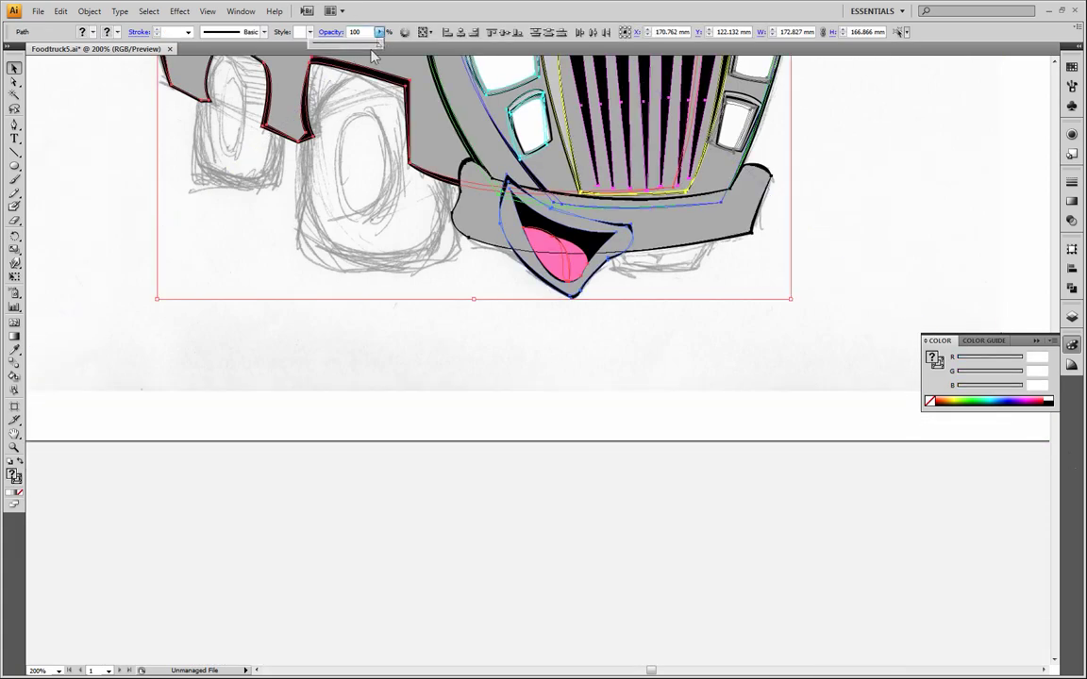
left_click_drag(377, 50, 349, 52)
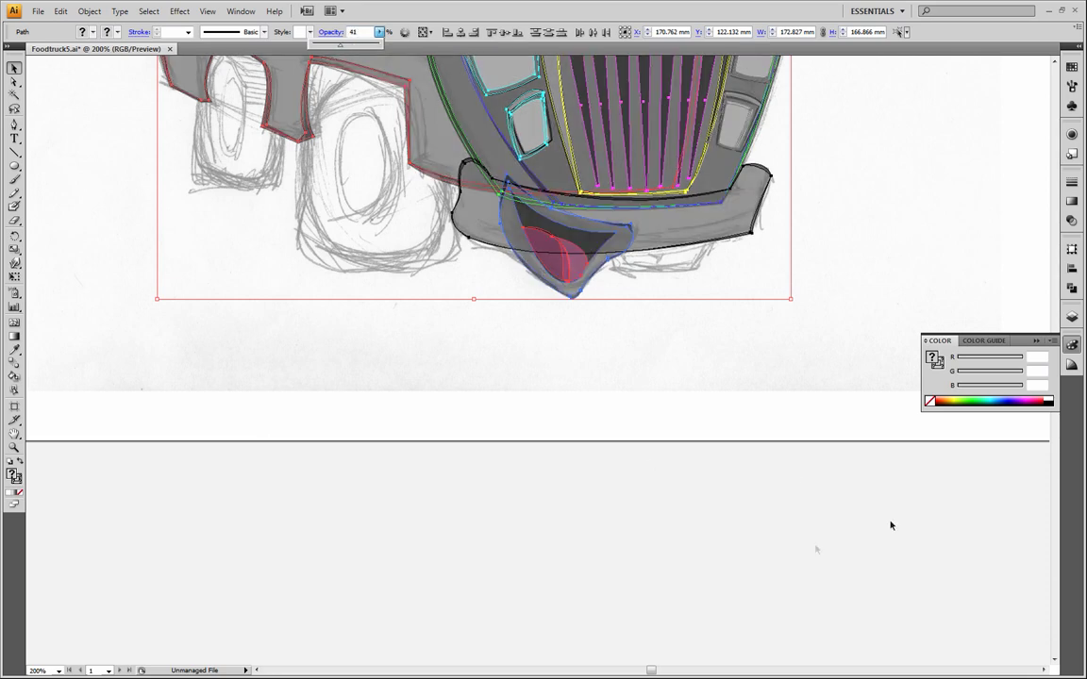
Make the Eyes layer active, deselect the artwork, and set the fill to none.
left_click_drag(630, 406, 695, 676)
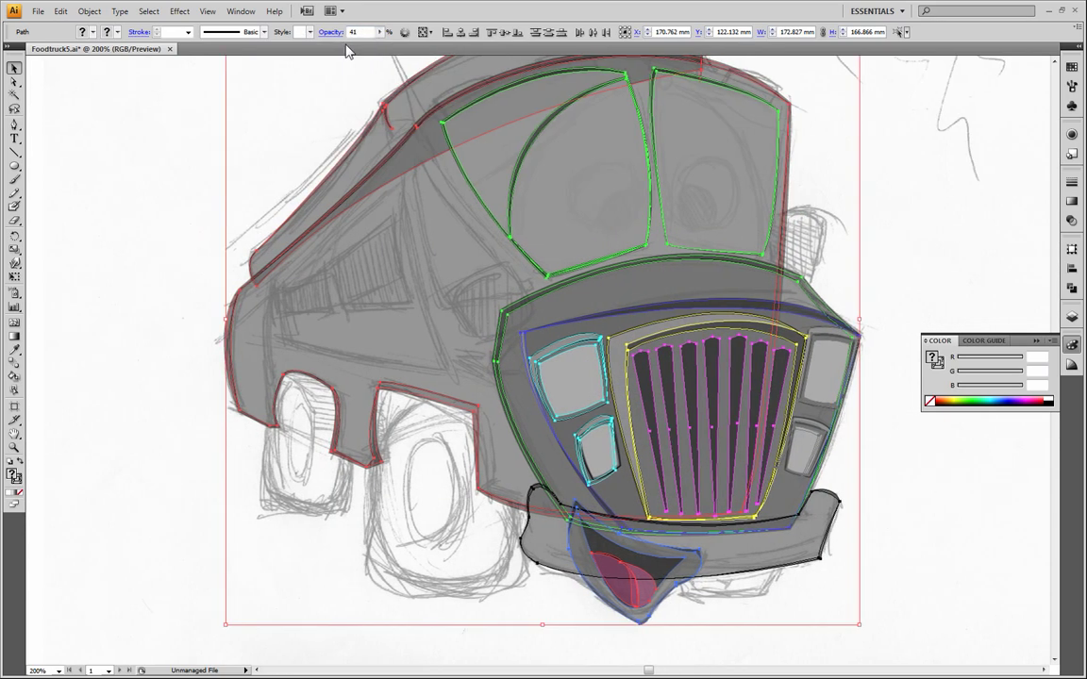
left_click(15, 447)
left_click(559, 404, "alt")
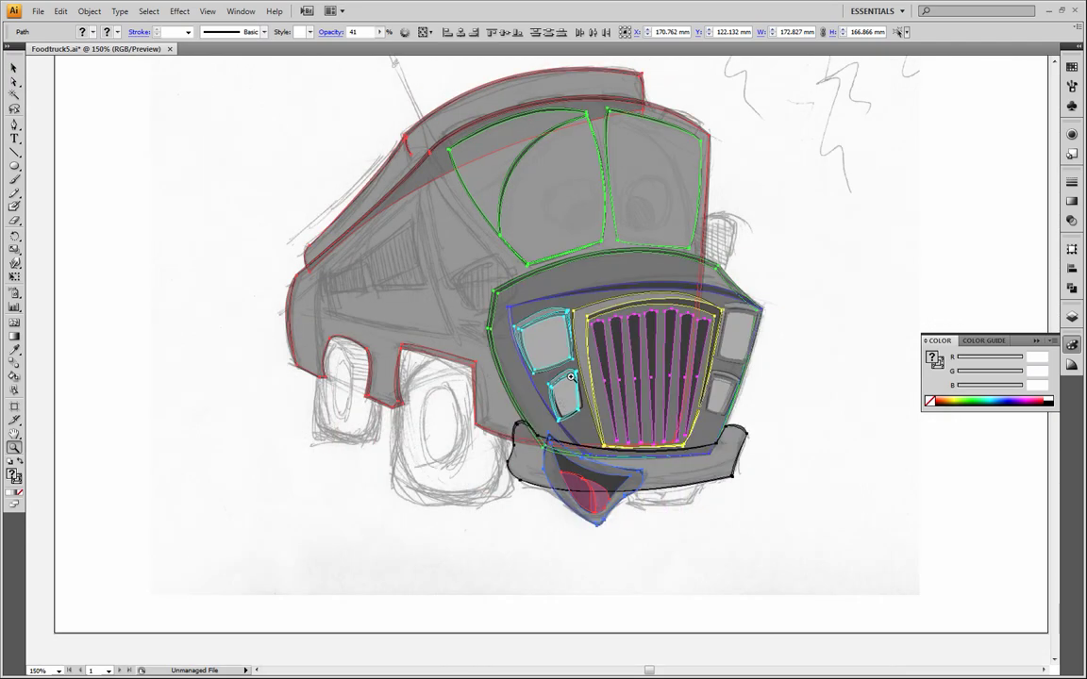
left_click_drag(633, 171, 595, 289)
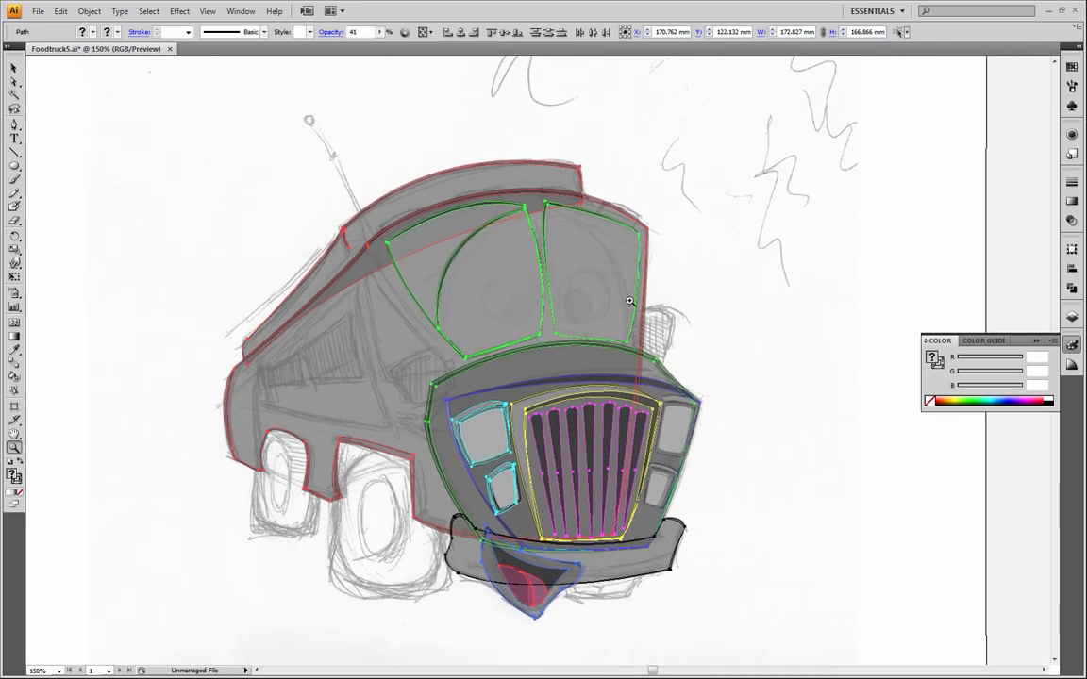
left_click(14, 124)
left_click(1071, 318)
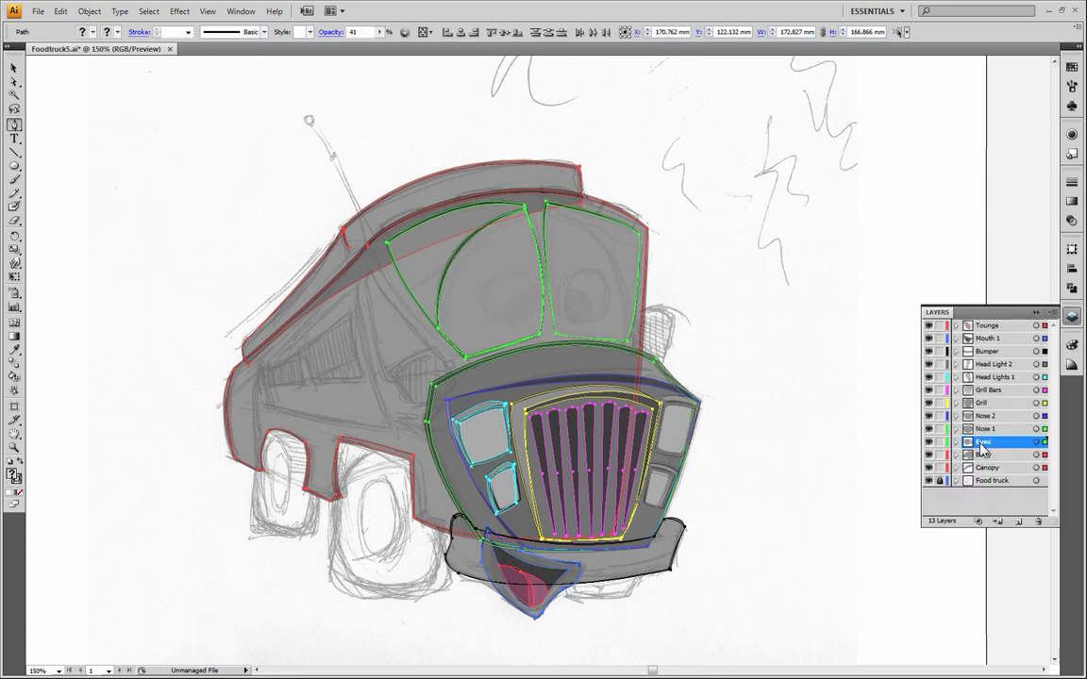
left_click(14, 68)
left_click(201, 144)
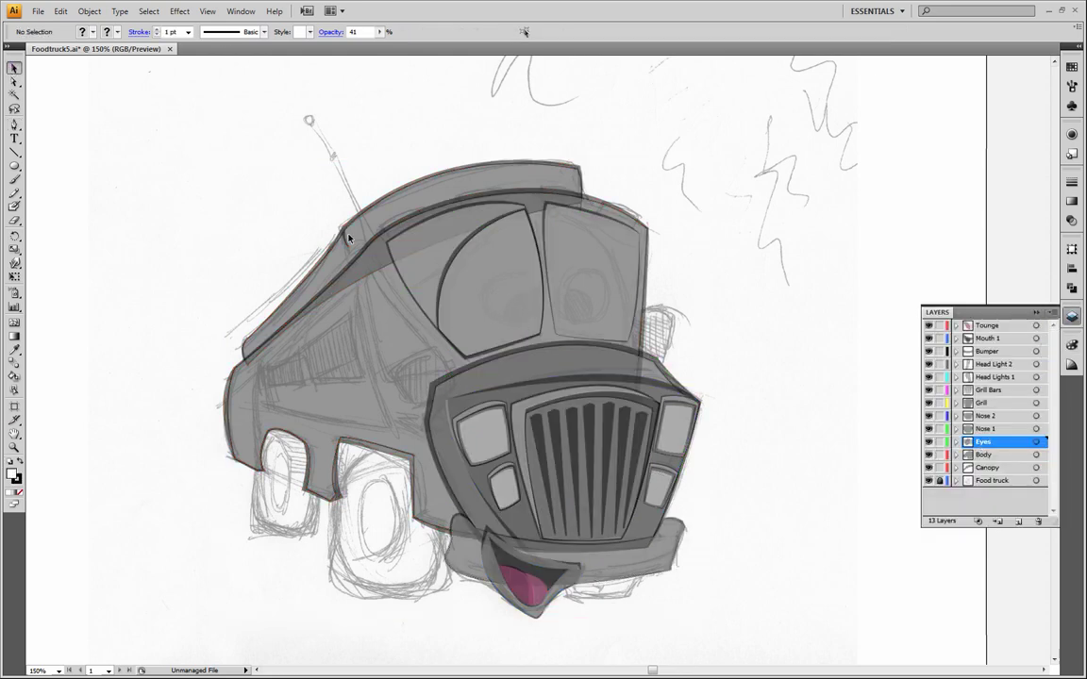
left_click(19, 492)
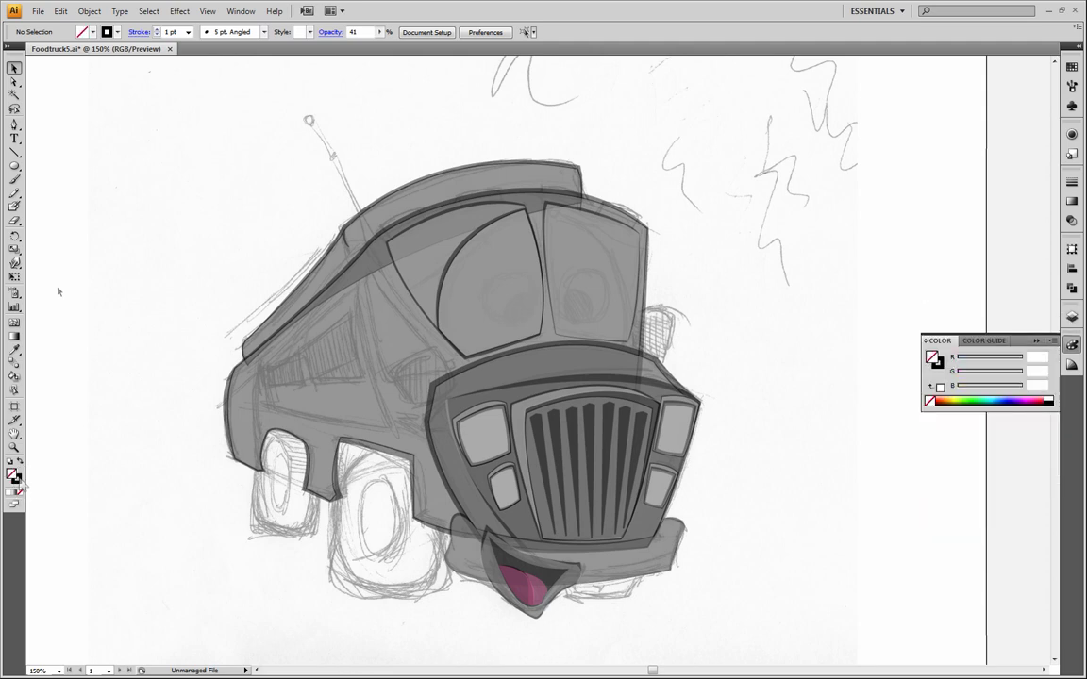
With the Pen tool, trace the second eye's outer arc from its pane's upper inner corner down to the lower outer corner.
left_click(15, 125)
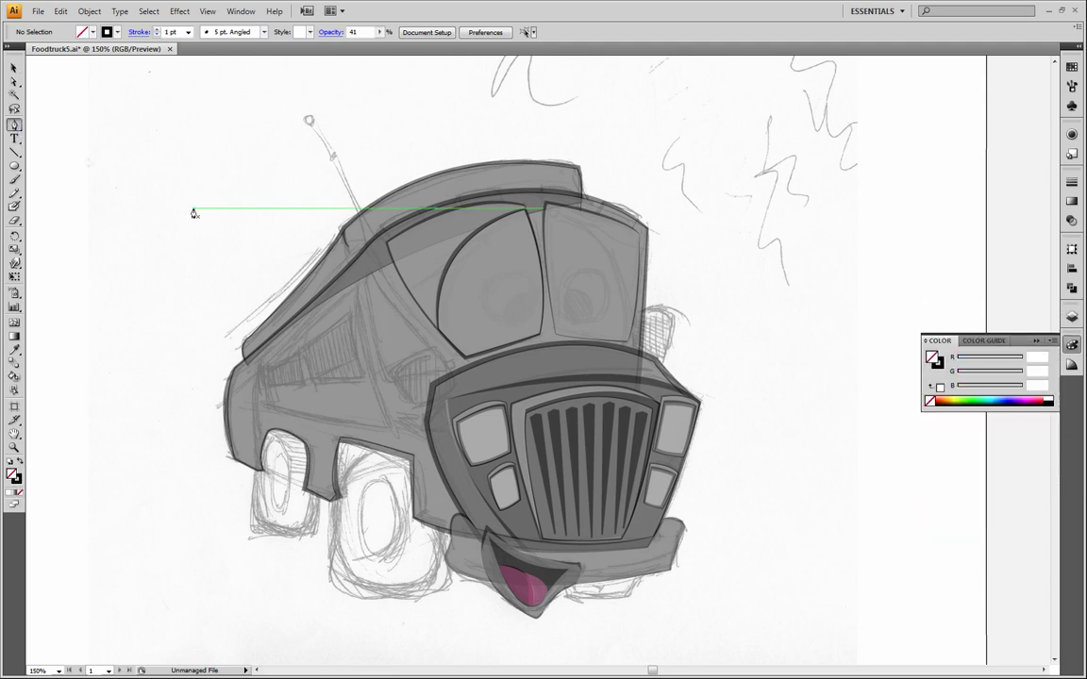
left_click(545, 207)
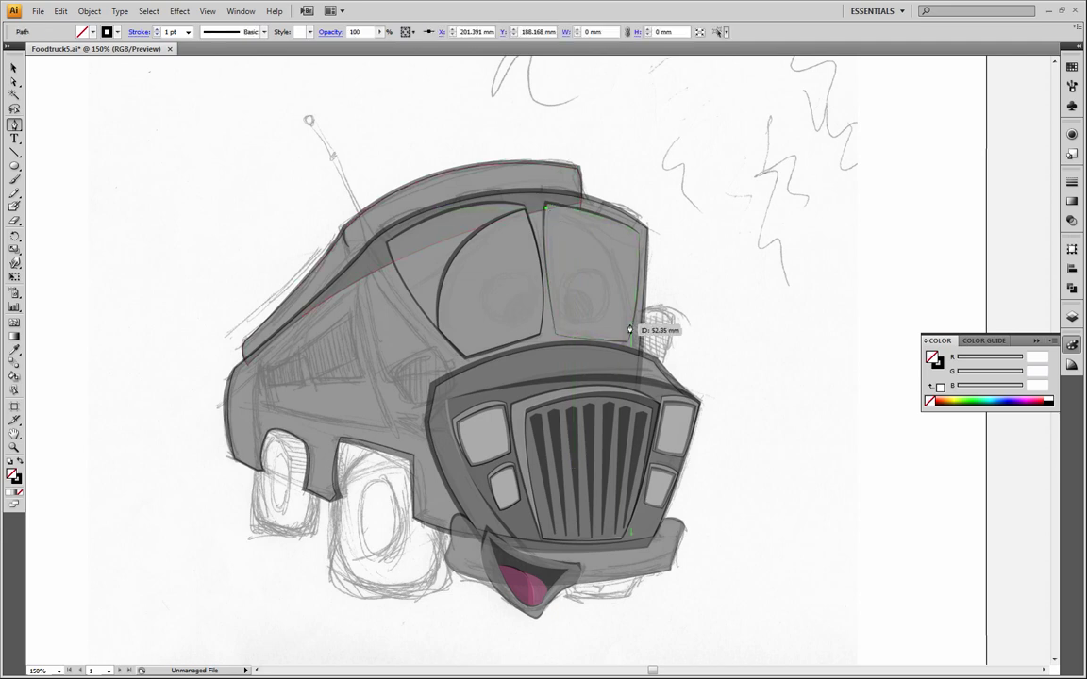
left_click_drag(626, 341, 597, 436)
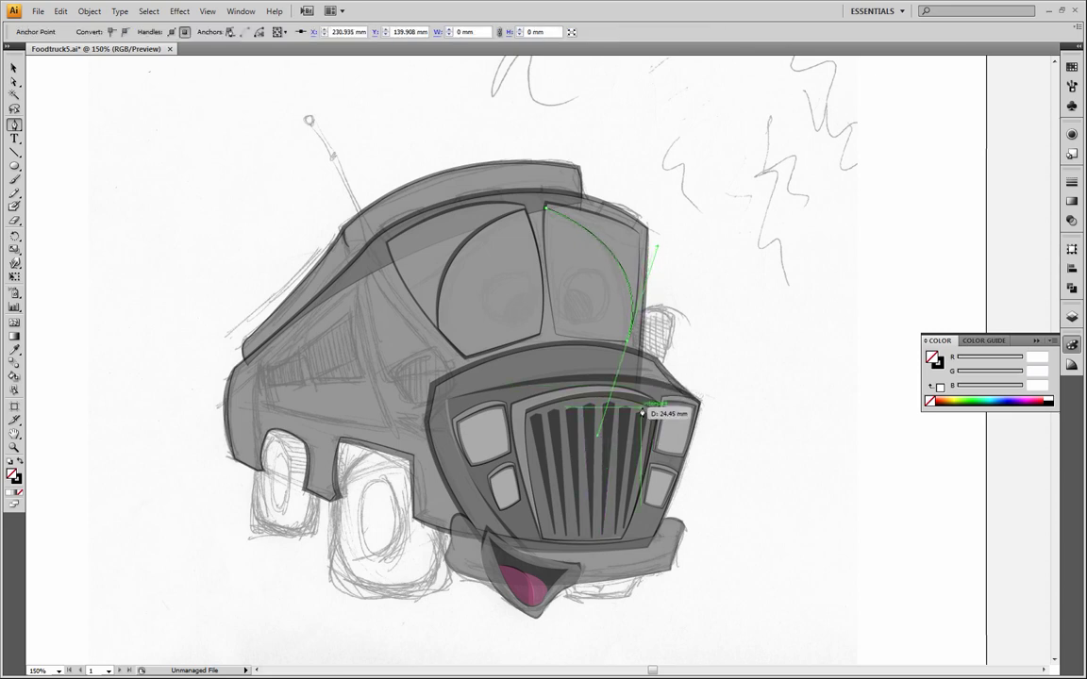
key("ctrl+z")
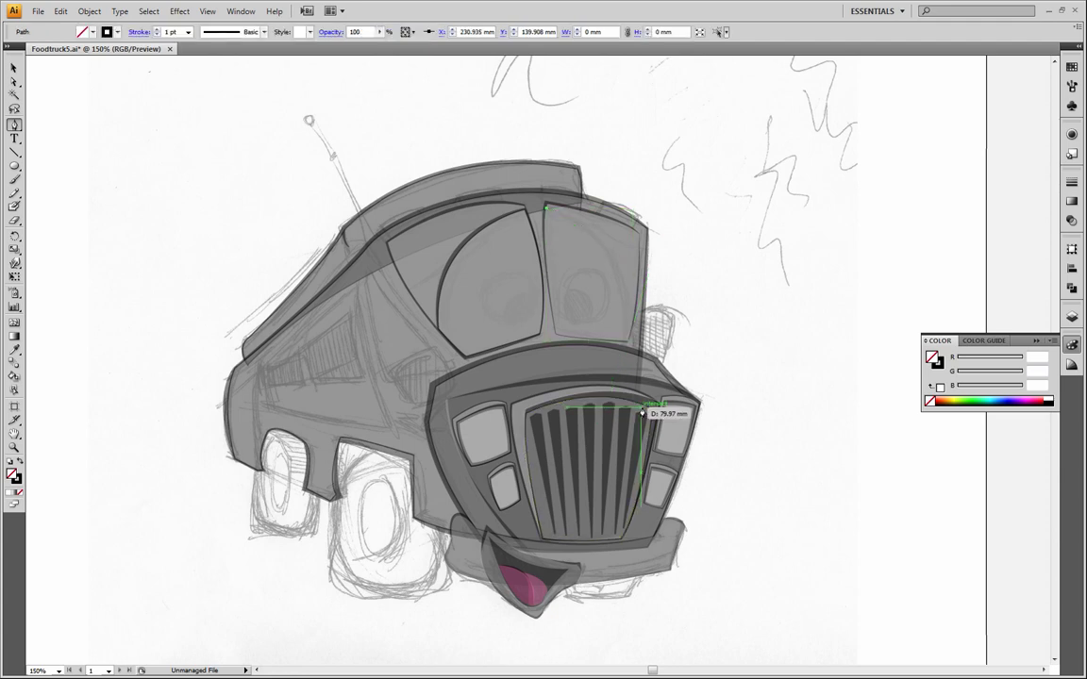
left_click_drag(636, 303, 645, 374)
left_click(636, 298)
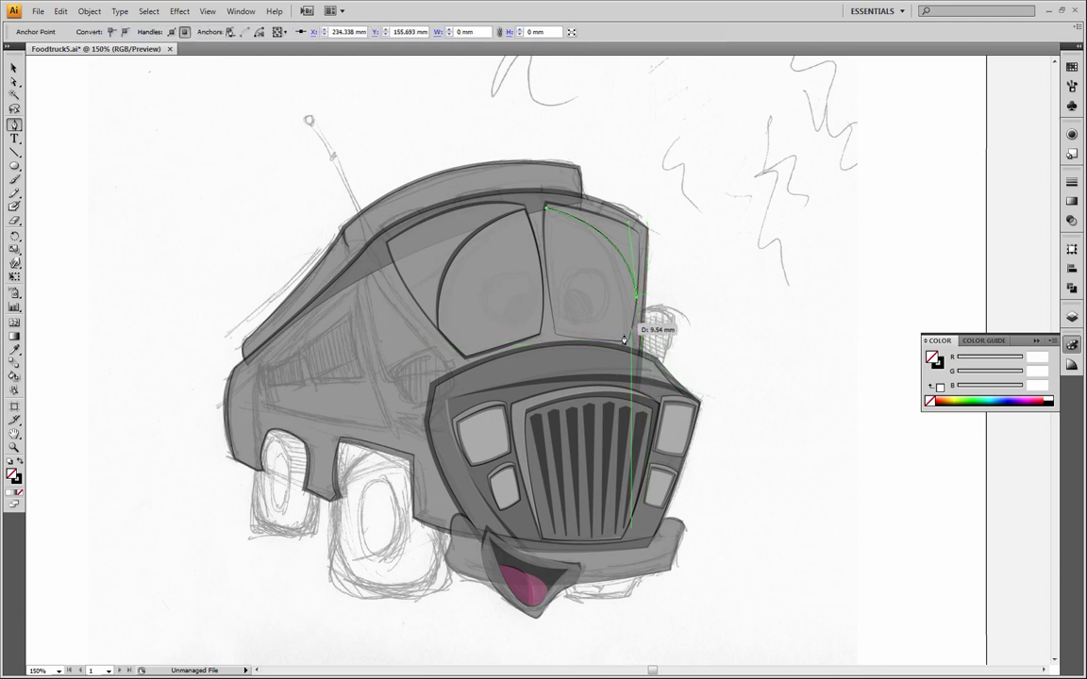
left_click_drag(627, 341, 623, 358)
left_click(627, 340)
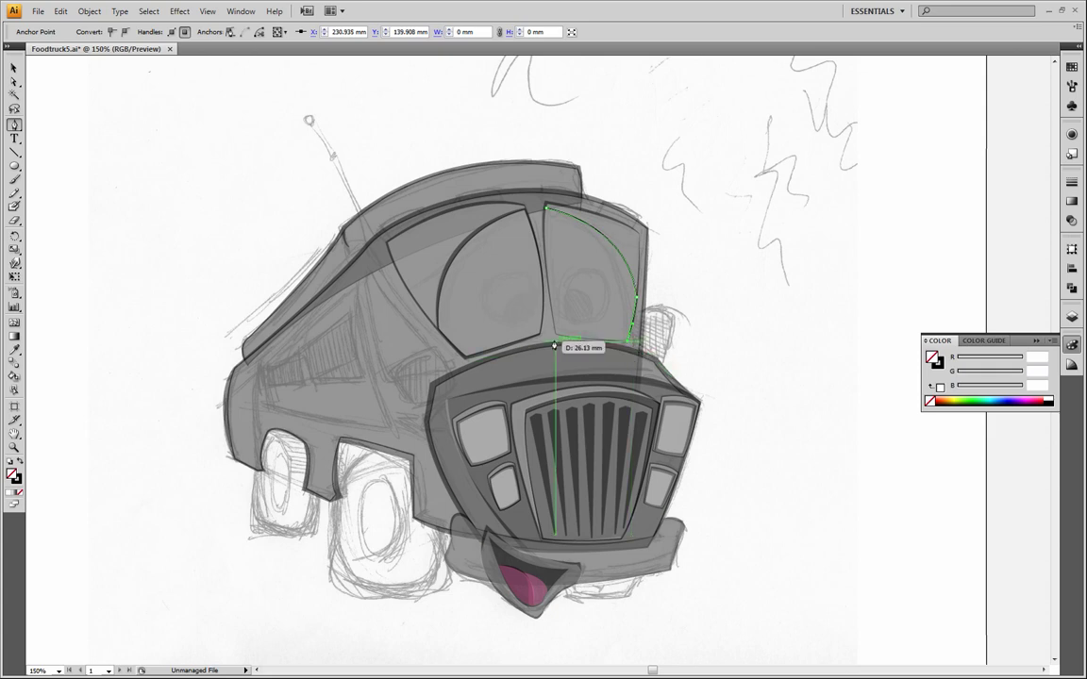
Continue the second eye's path along its pane's lower and inner edges, and close it at the starting corner.
left_click_drag(557, 335, 538, 328)
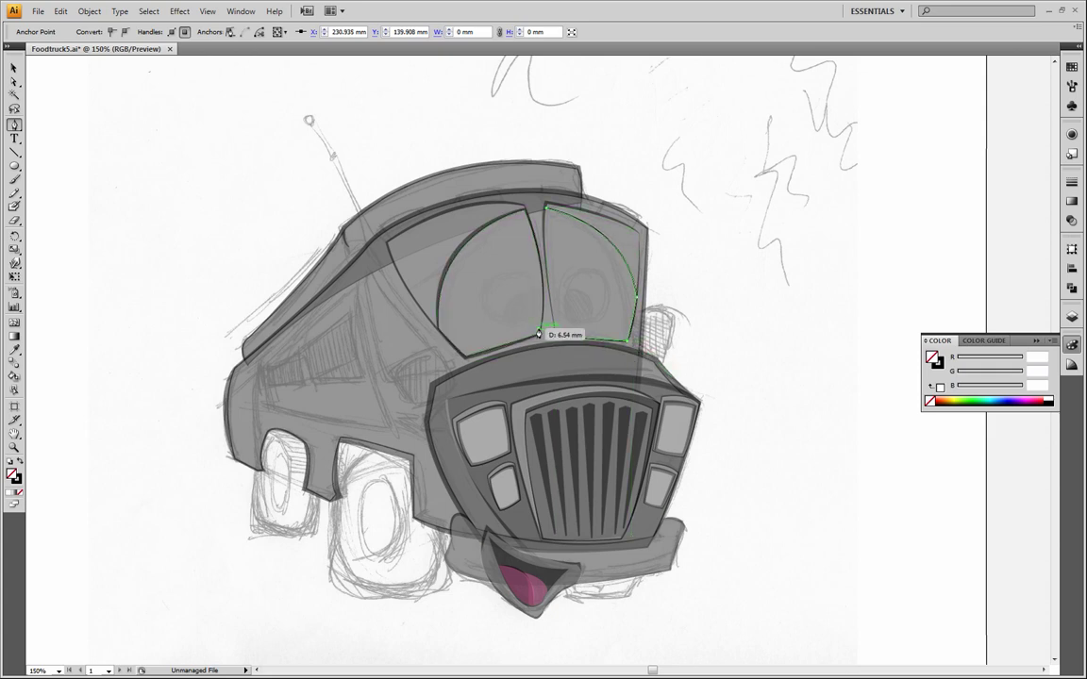
left_click(557, 335)
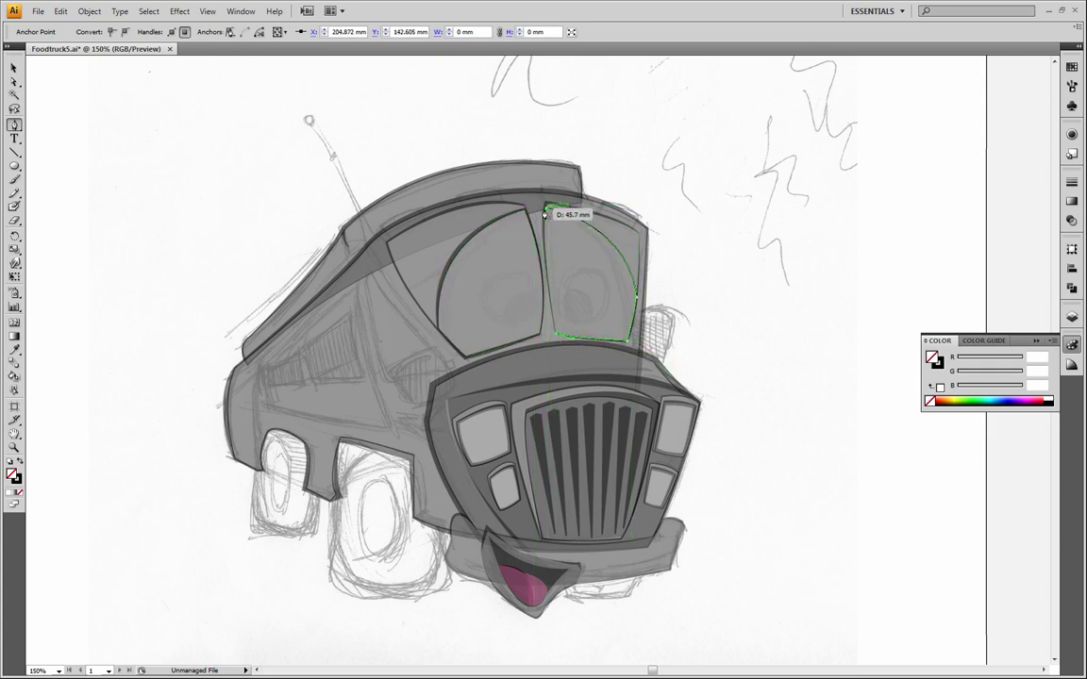
left_click(546, 211)
left_click_drag(554, 194, 555, 194)
key("v")
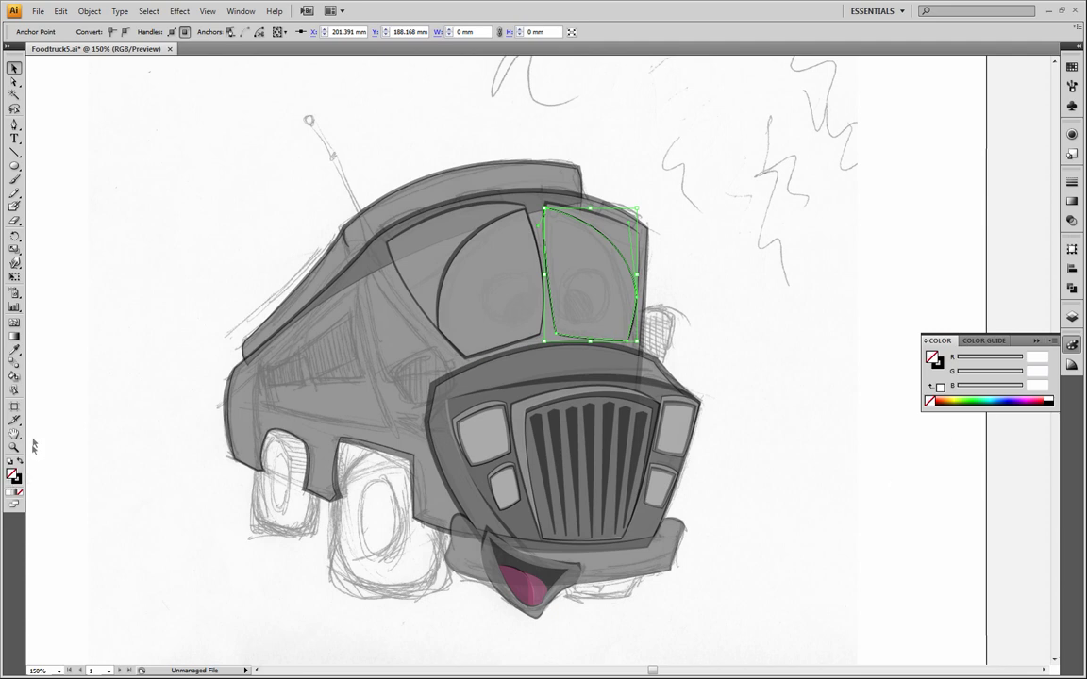
Fill the new eye shape with near-black 020202 and deselect it.
double_click(21, 478)
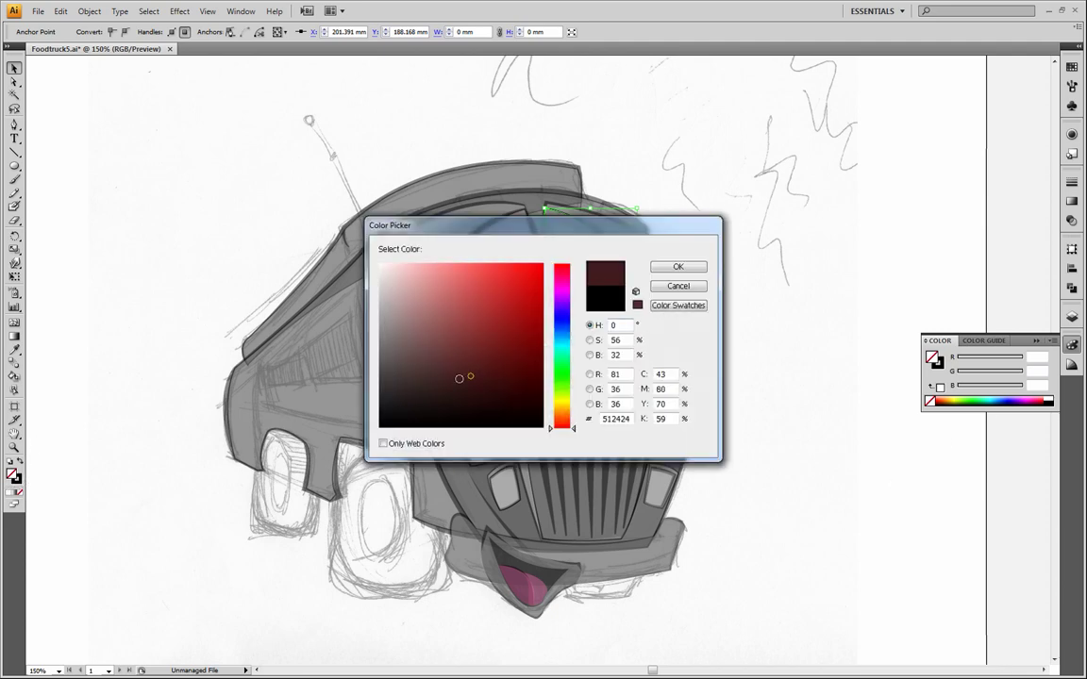
left_click(384, 424)
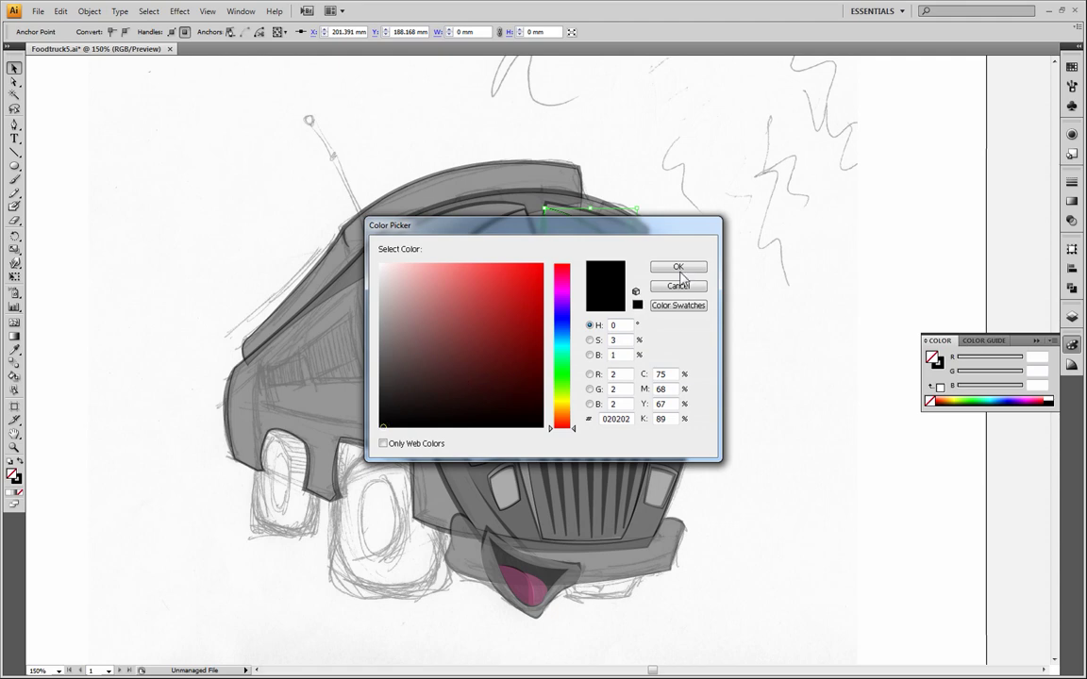
left_click(678, 268)
left_click(116, 142)
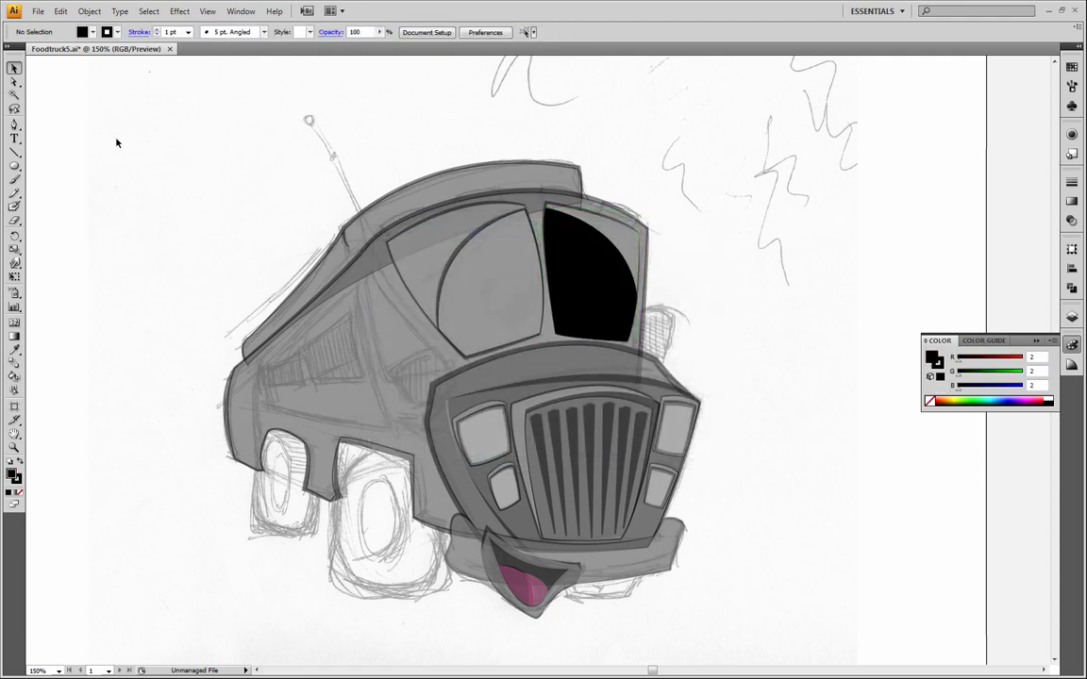
Copy the black eye shape and paste the duplicate directly in front of it.
left_click(576, 236)
left_click(58, 11)
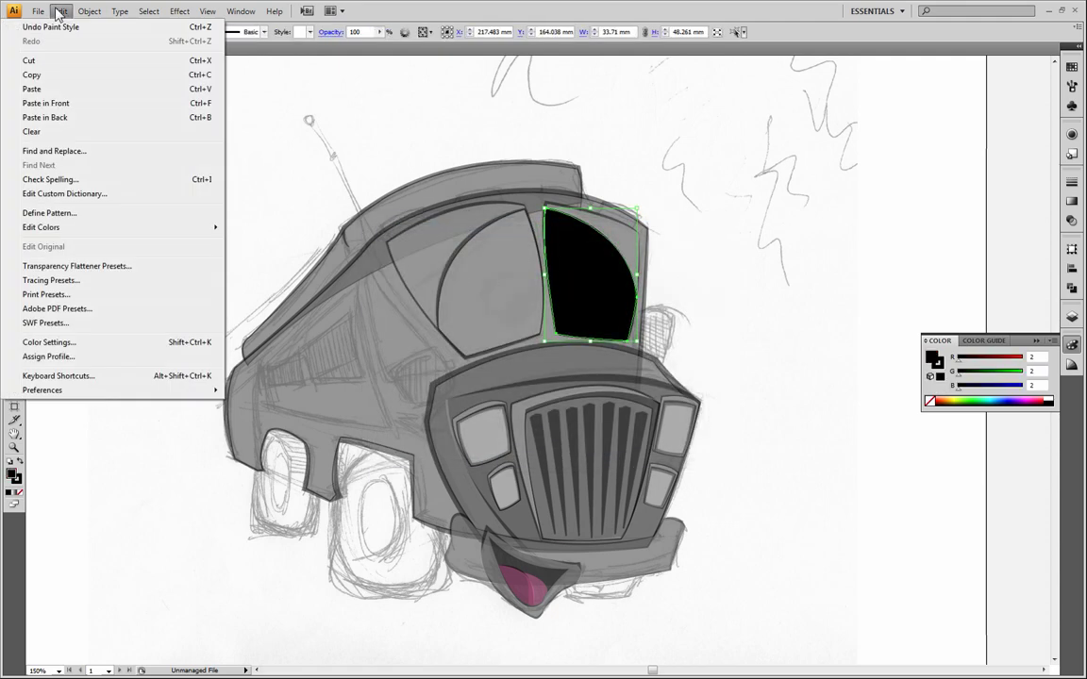
left_click(49, 75)
left_click(58, 11)
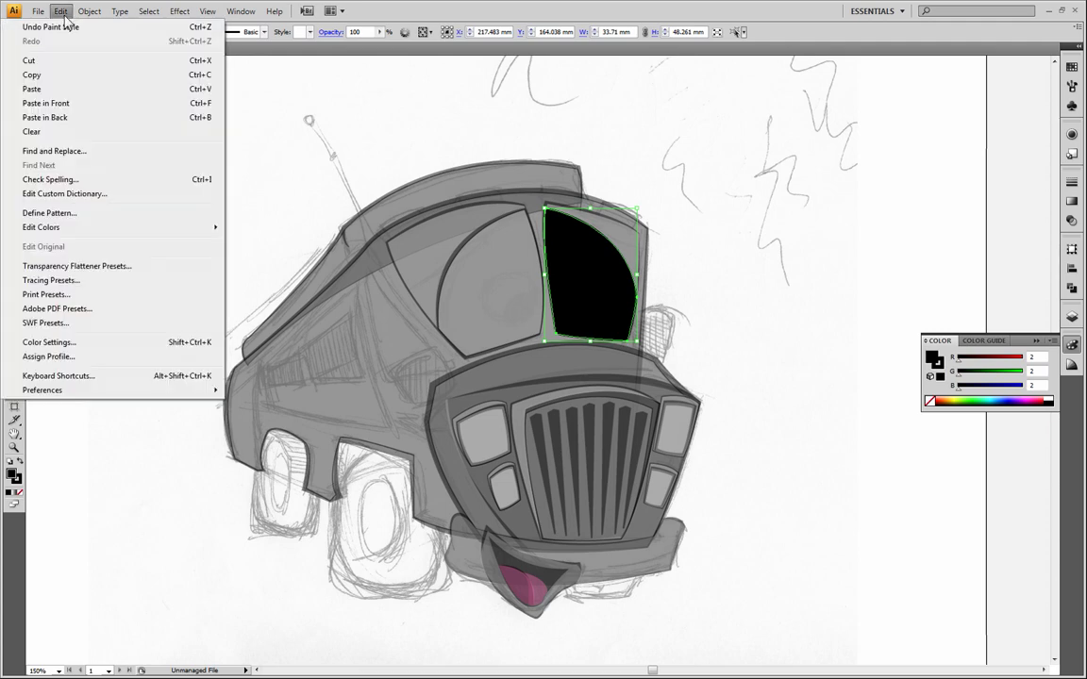
left_click(47, 102)
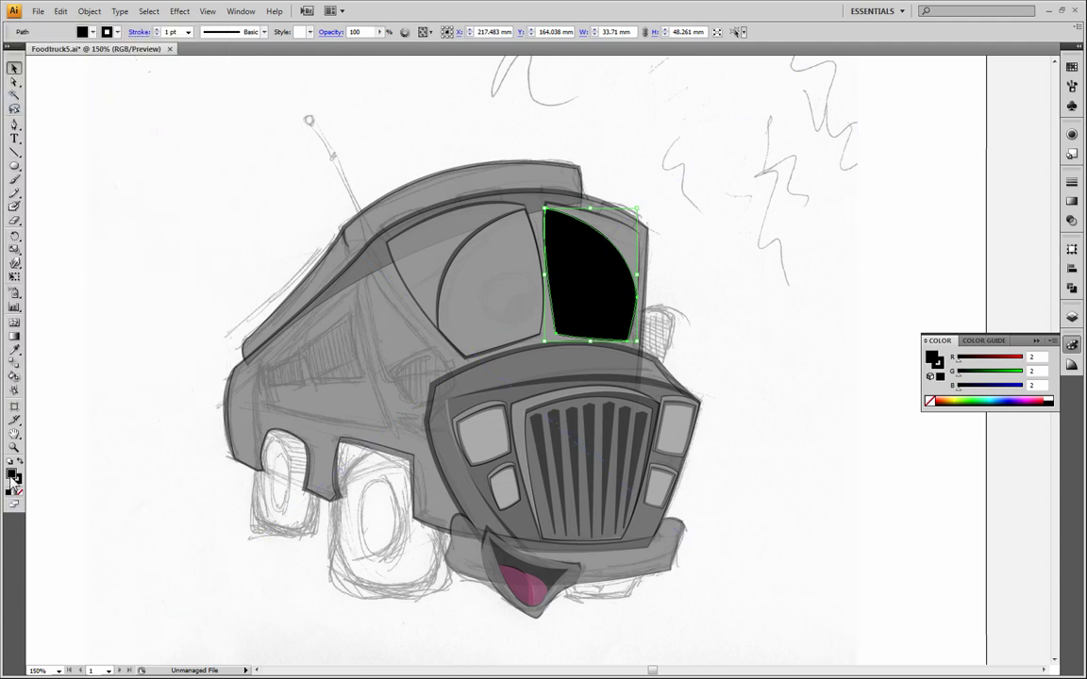
Give the pasted eye copy a white fill with no stroke, and deselect it.
key("d")
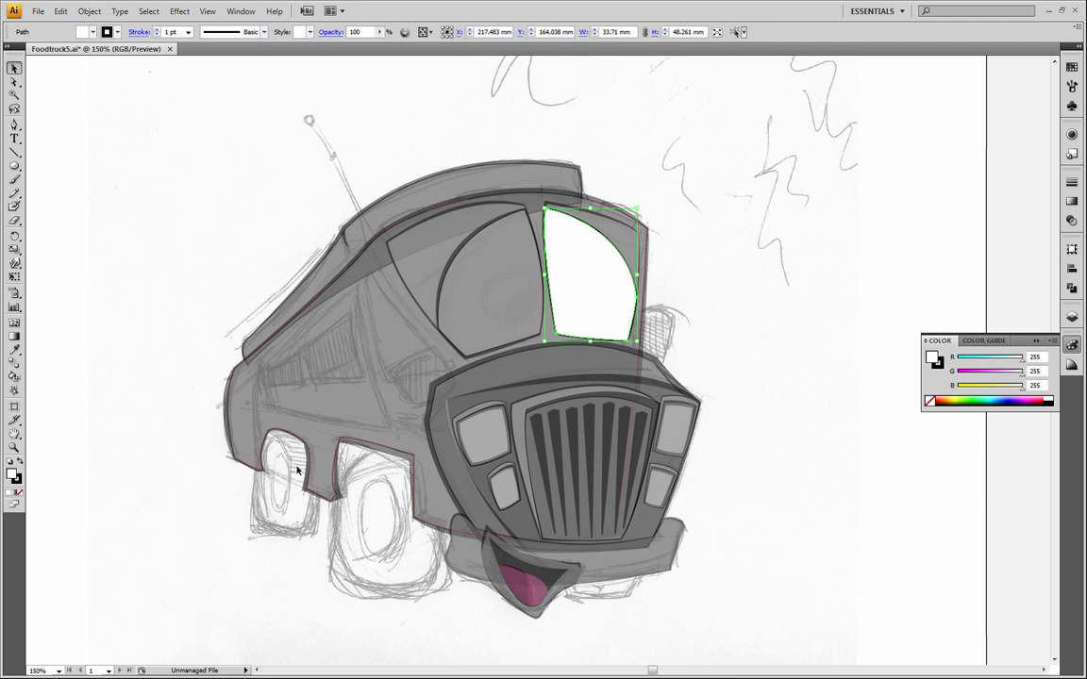
left_click(17, 480)
left_click(21, 492)
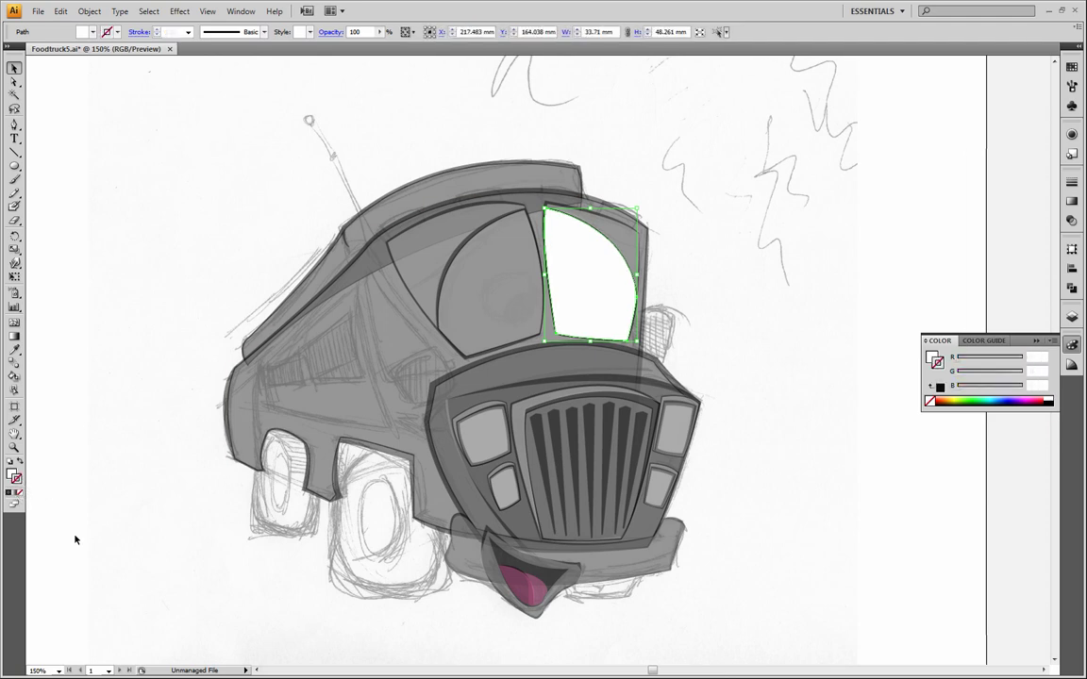
left_click(14, 447)
left_click_drag(442, 163, 741, 394)
left_click(14, 82)
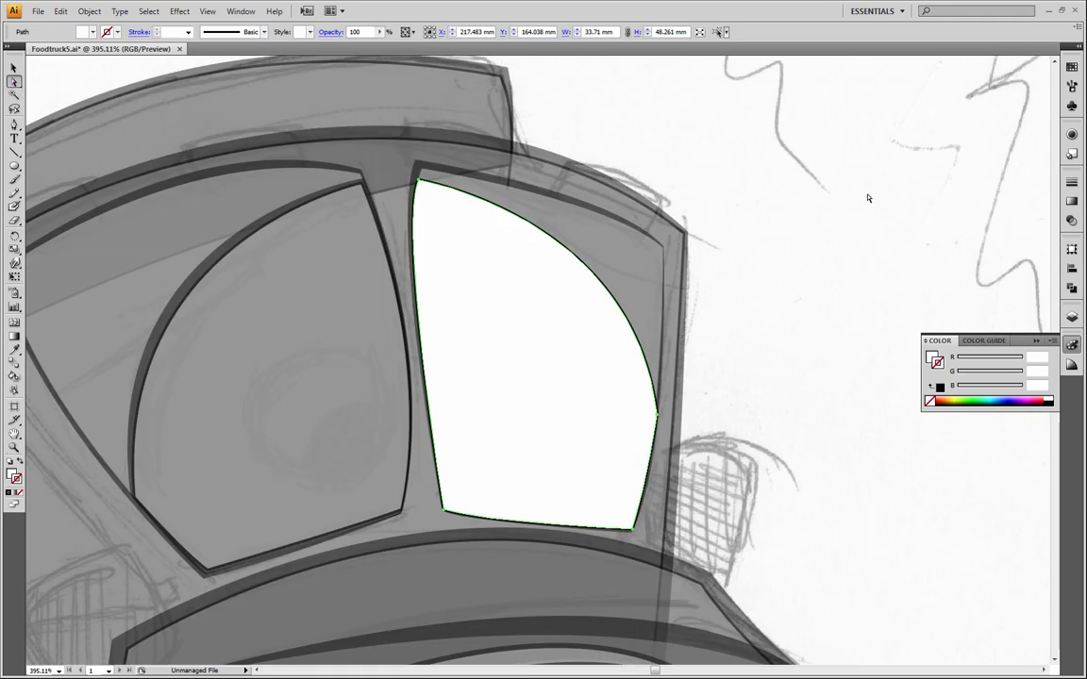
left_click(868, 196)
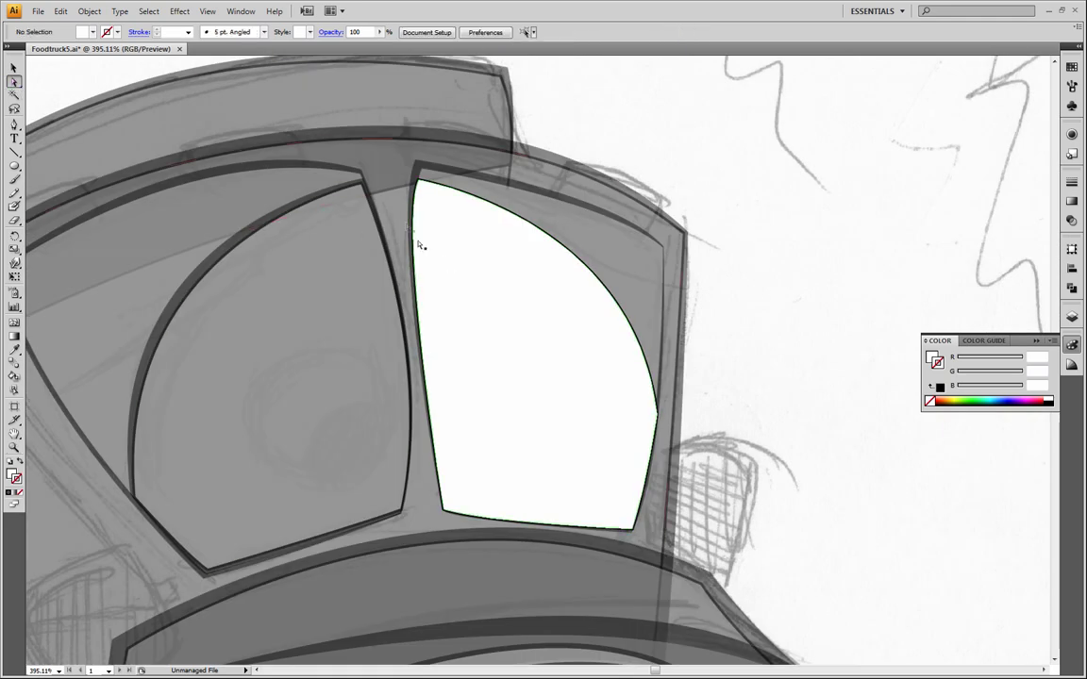
Move the upper inner corner of the second eye's white shape slightly inward to expose the black outline, and deselect it.
left_click(417, 180)
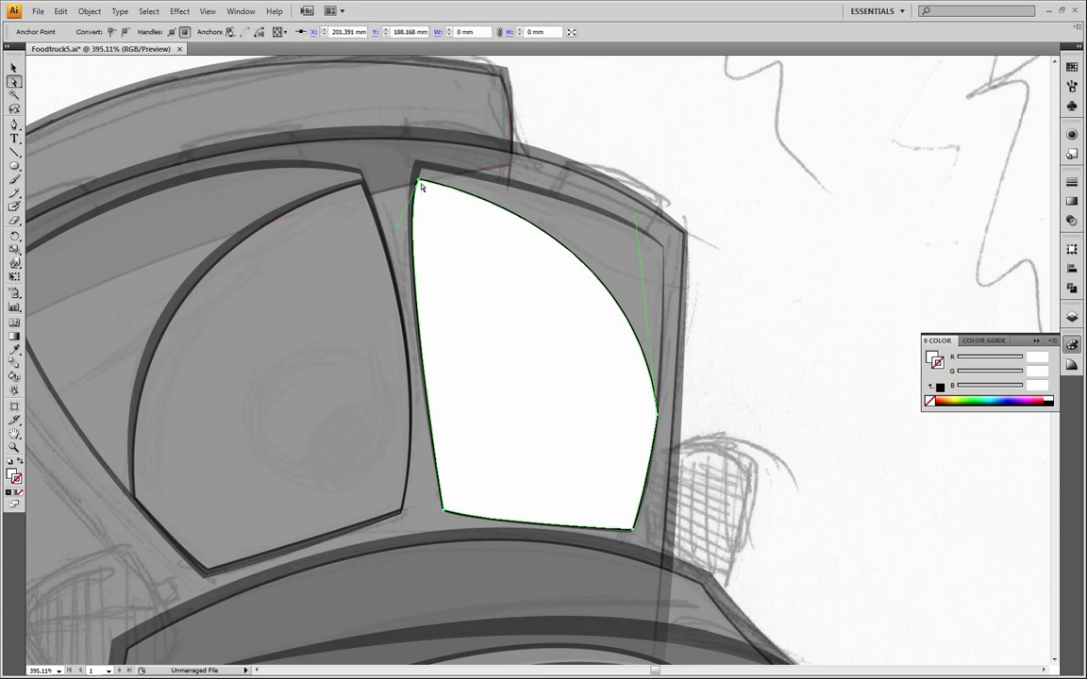
left_click_drag(419, 181, 421, 190)
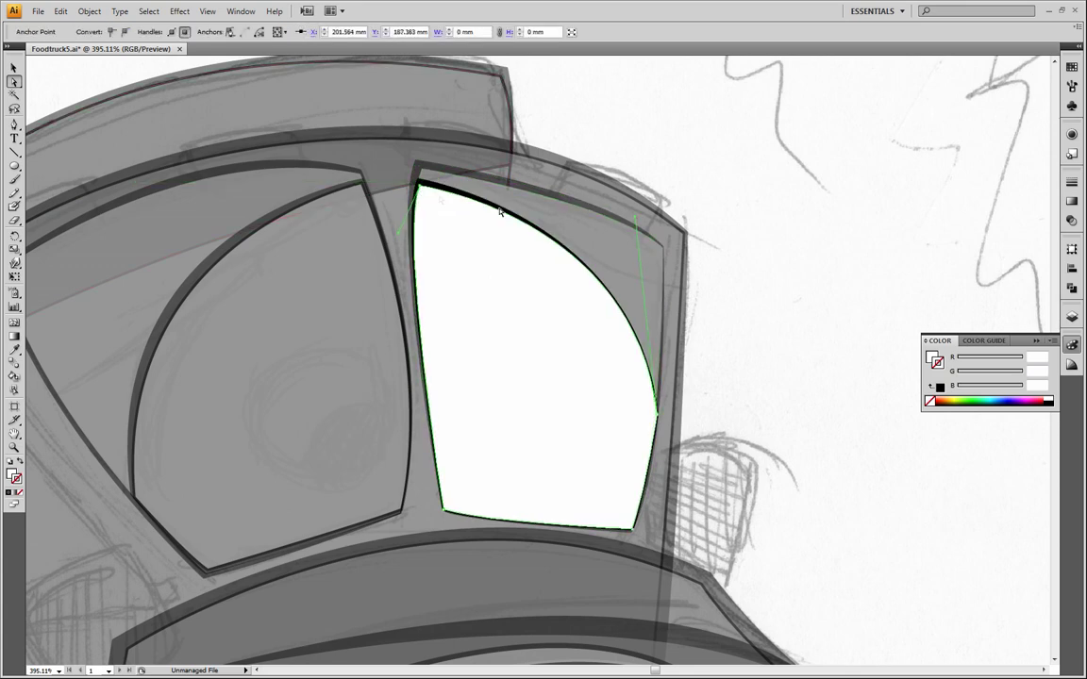
left_click(793, 328)
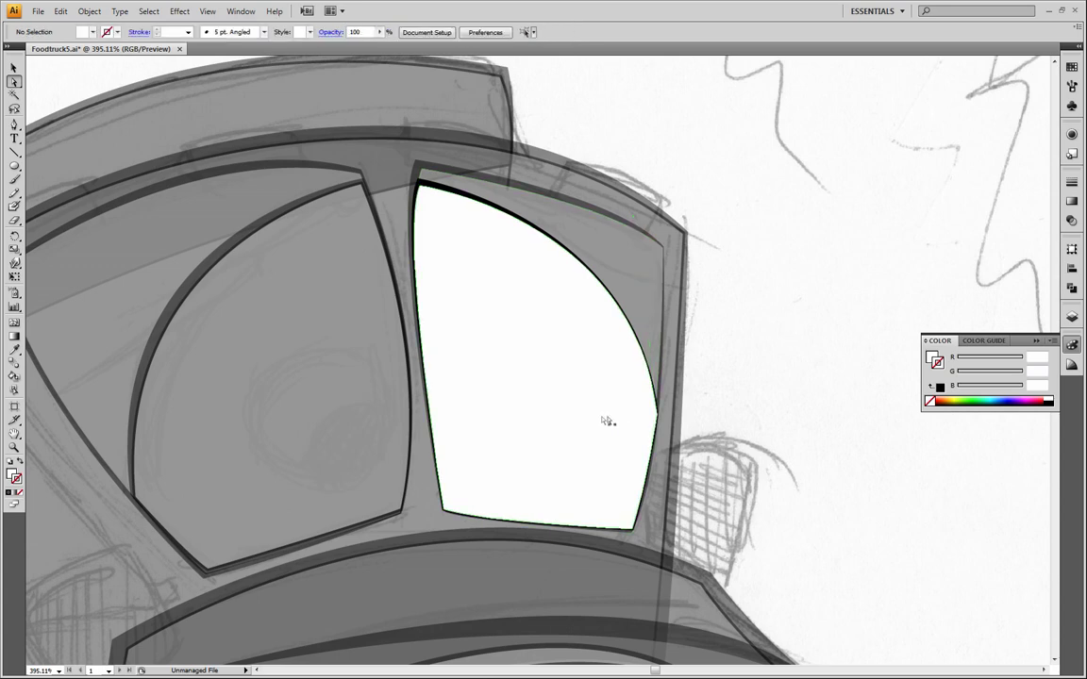
Nudge the second white eye's two lower corners and outer side anchor inward to widen the black outline, and deselect it.
left_click(444, 511)
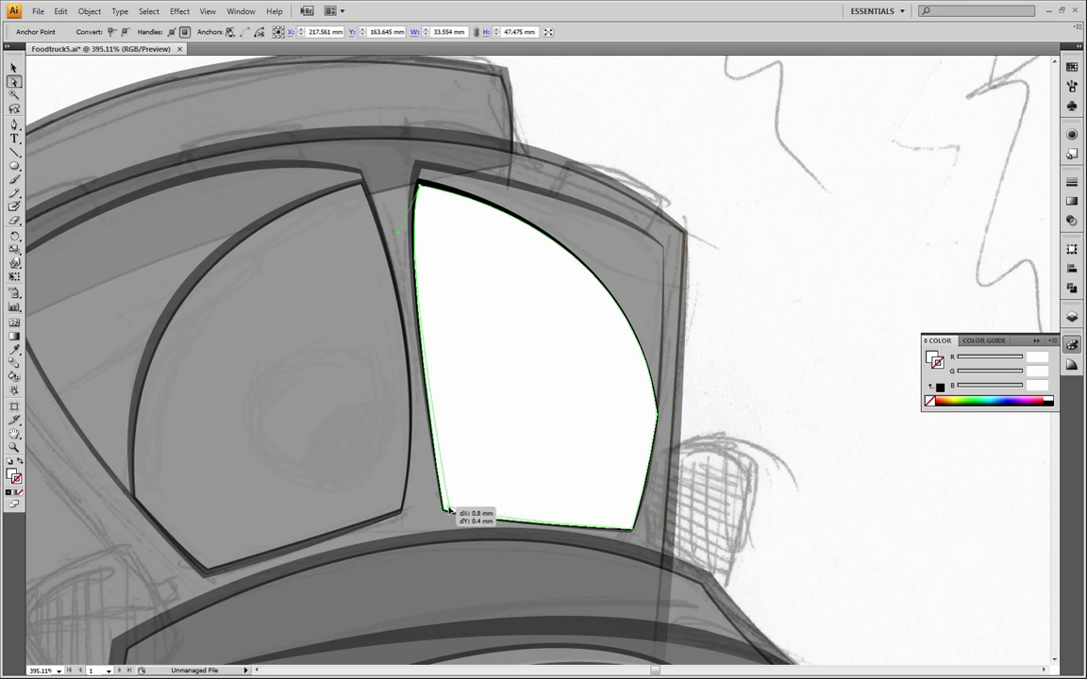
left_click(447, 510)
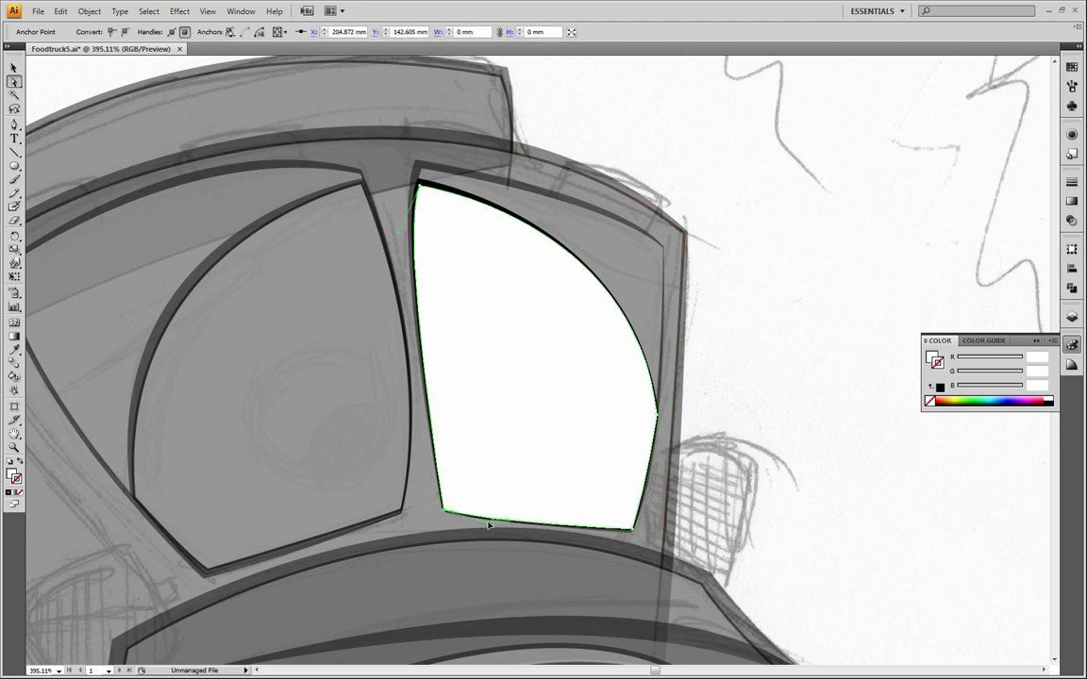
left_click(631, 530)
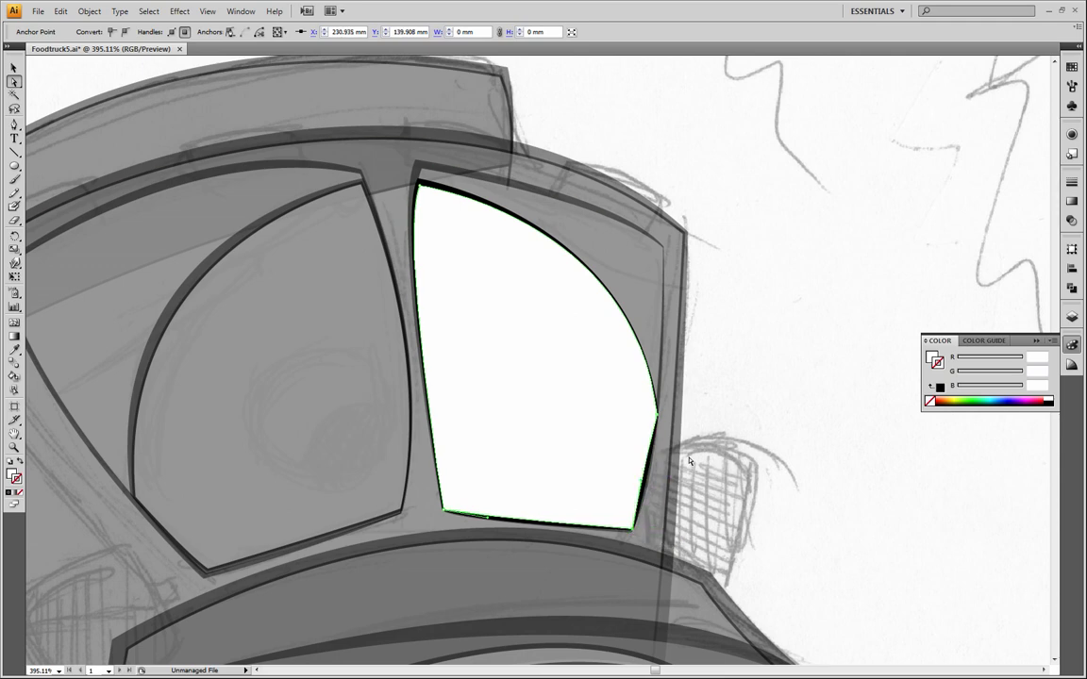
left_click(657, 416)
left_click(790, 427)
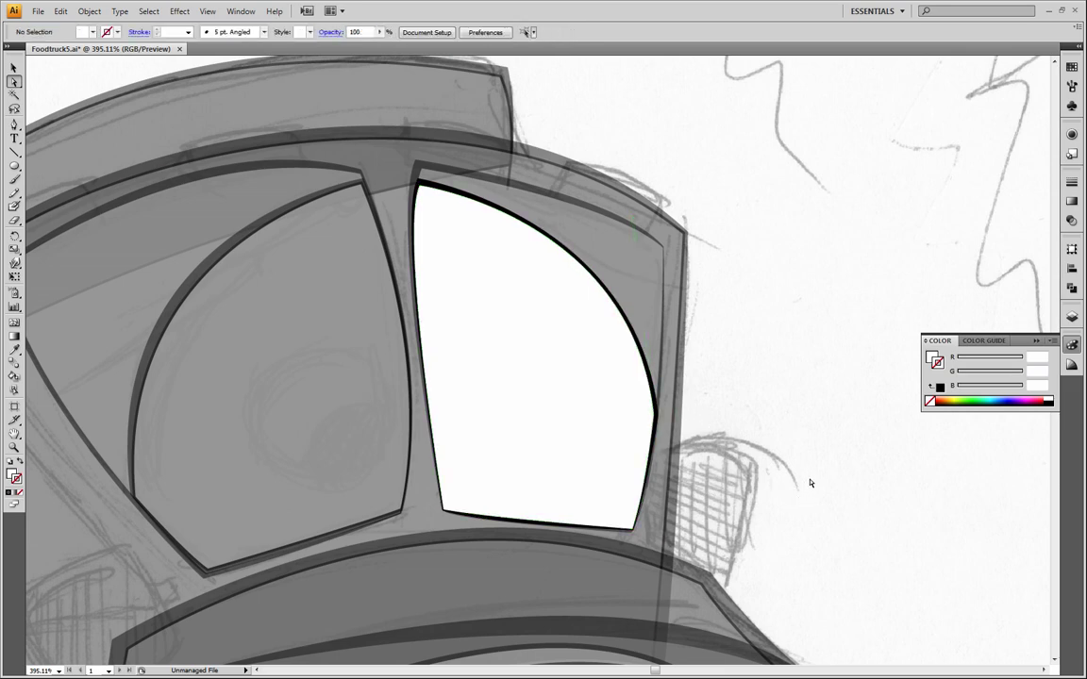
Select the entire truck artwork, restore its opacity to 100%, and deselect it.
left_click(16, 449)
left_click(407, 432, "alt")
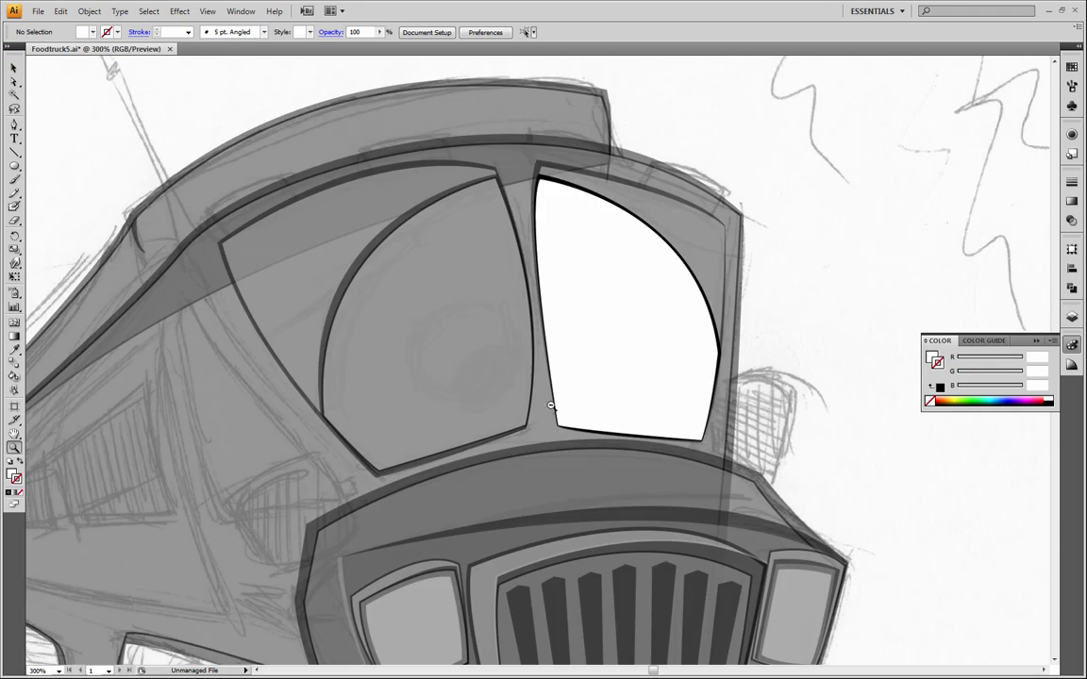
left_click(436, 424, "alt")
left_click(555, 407, "alt")
left_click(14, 67)
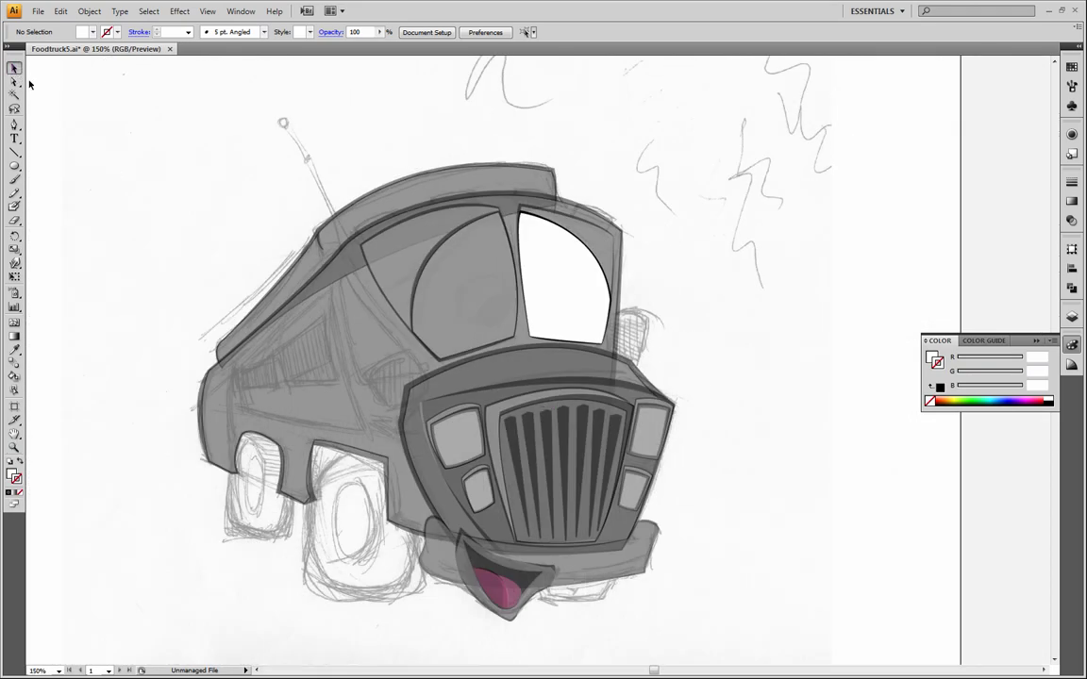
left_click_drag(141, 139, 754, 645)
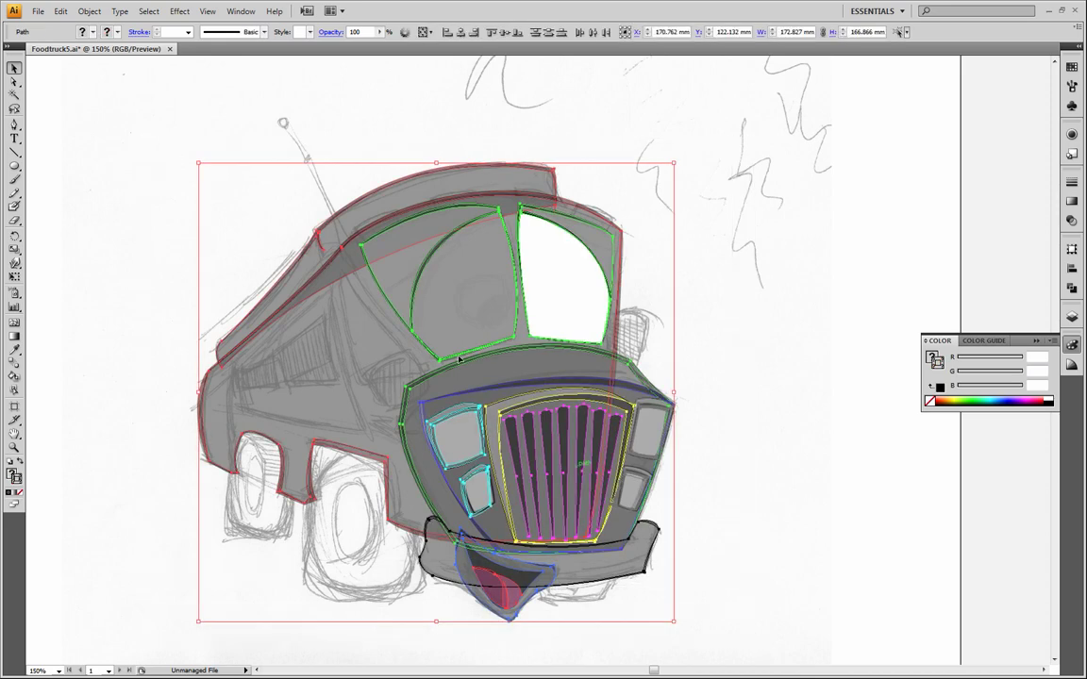
left_click(380, 33)
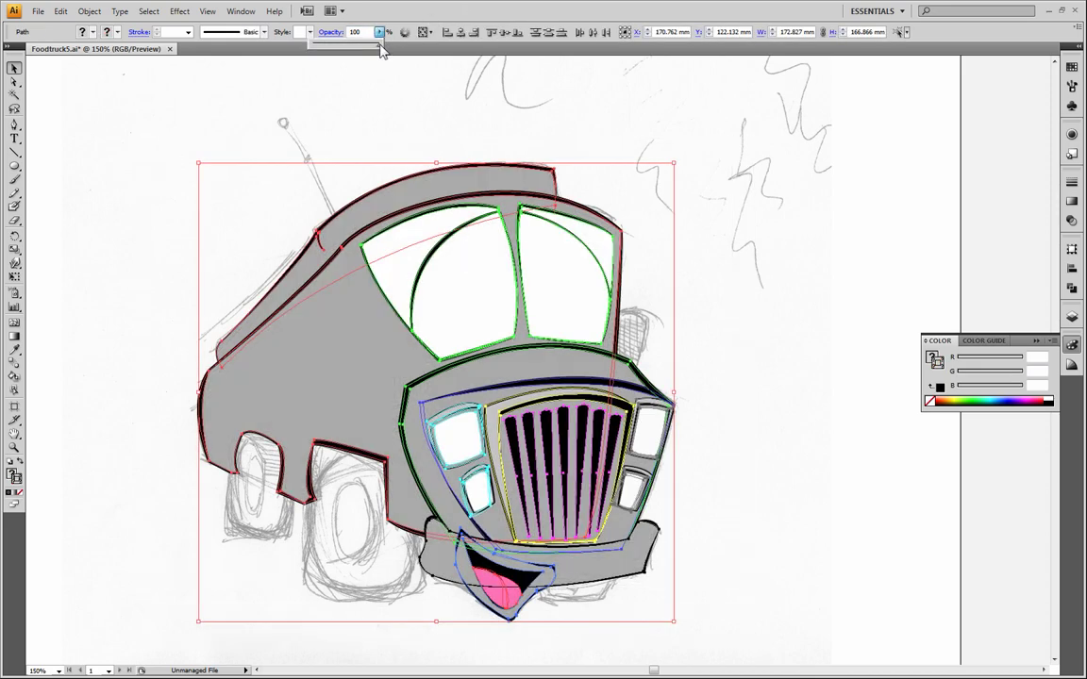
left_click(404, 83)
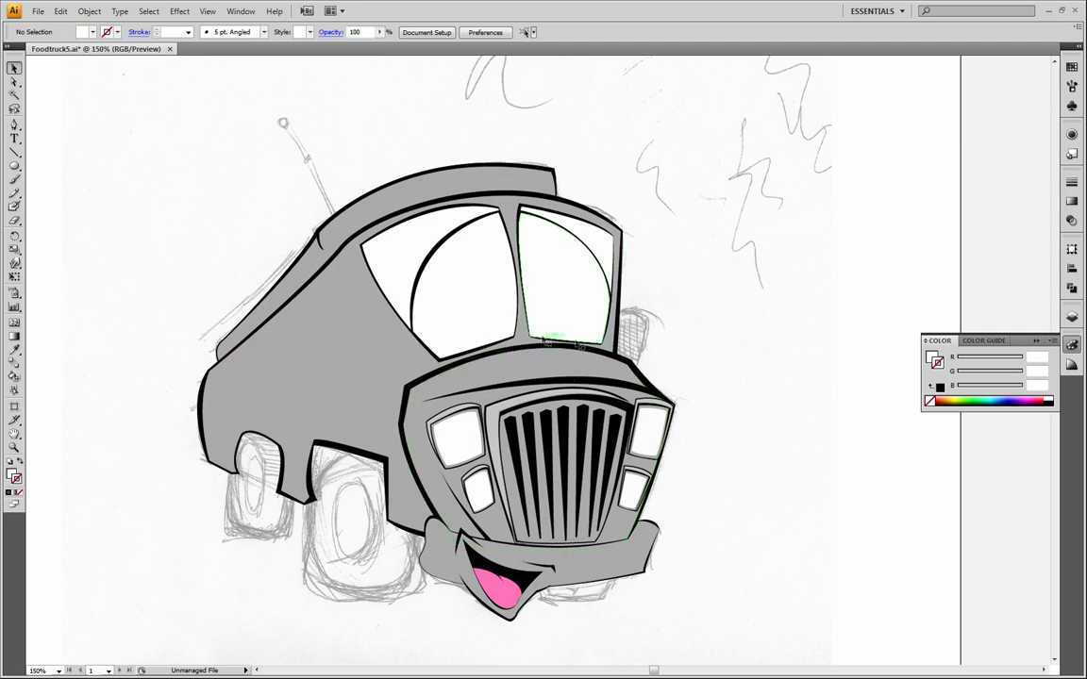
Fine-tune the position of the second white eye's lower inner corner so that the black outline shows evenly.
left_click(15, 448)
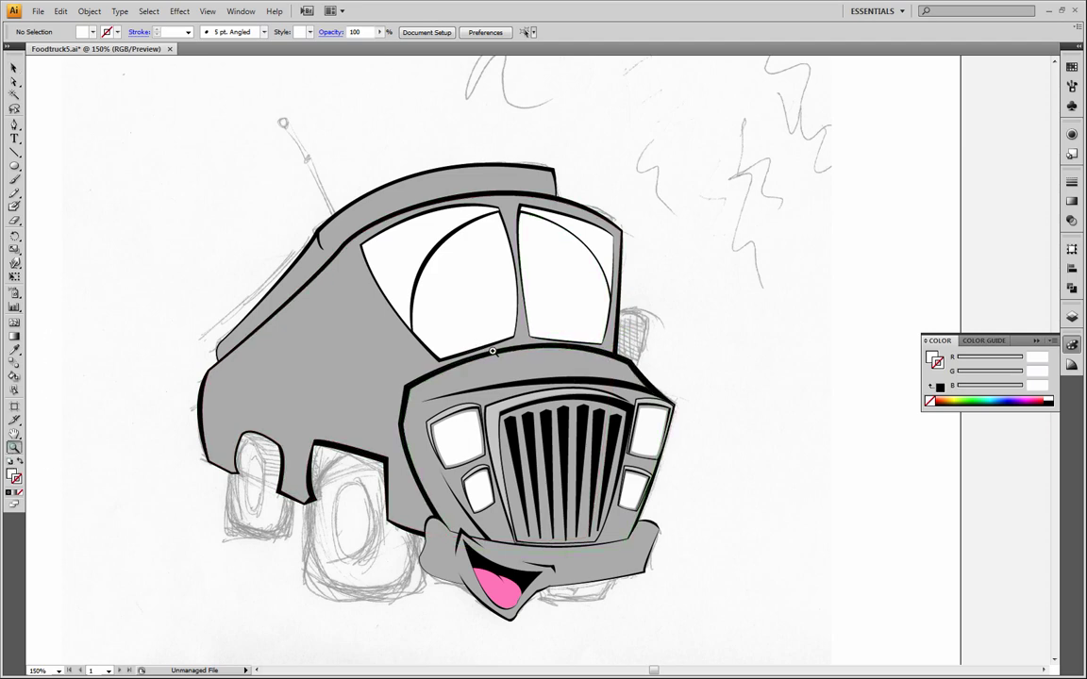
left_click(582, 334)
left_click(535, 371)
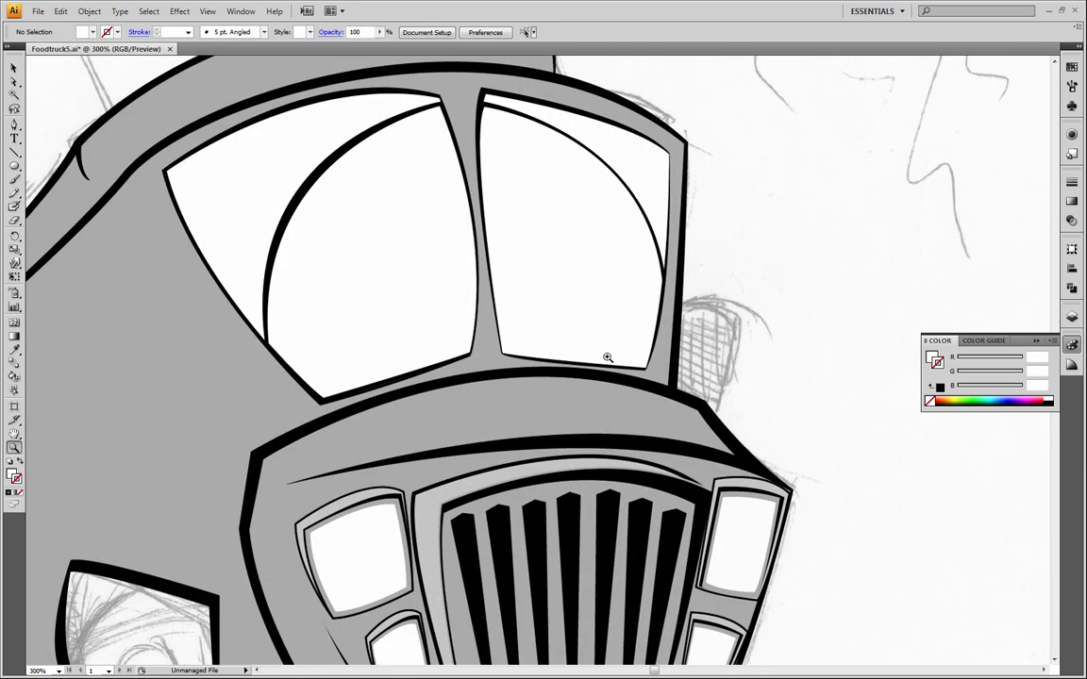
left_click(552, 335)
left_click(14, 82)
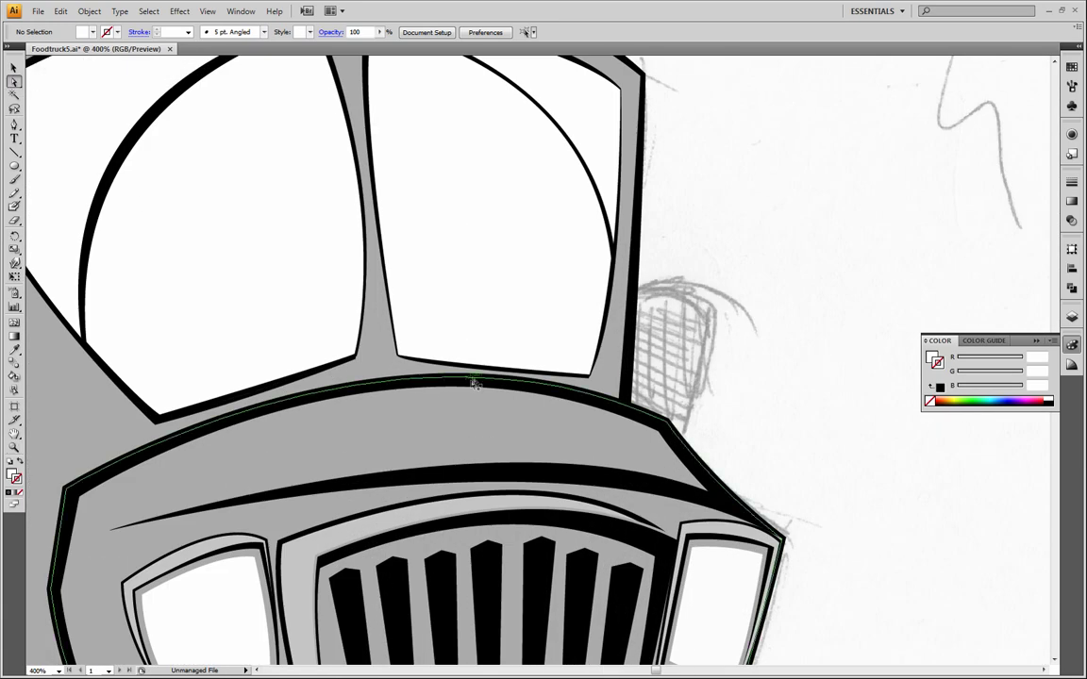
left_click(399, 355)
left_click_drag(400, 356, 405, 354)
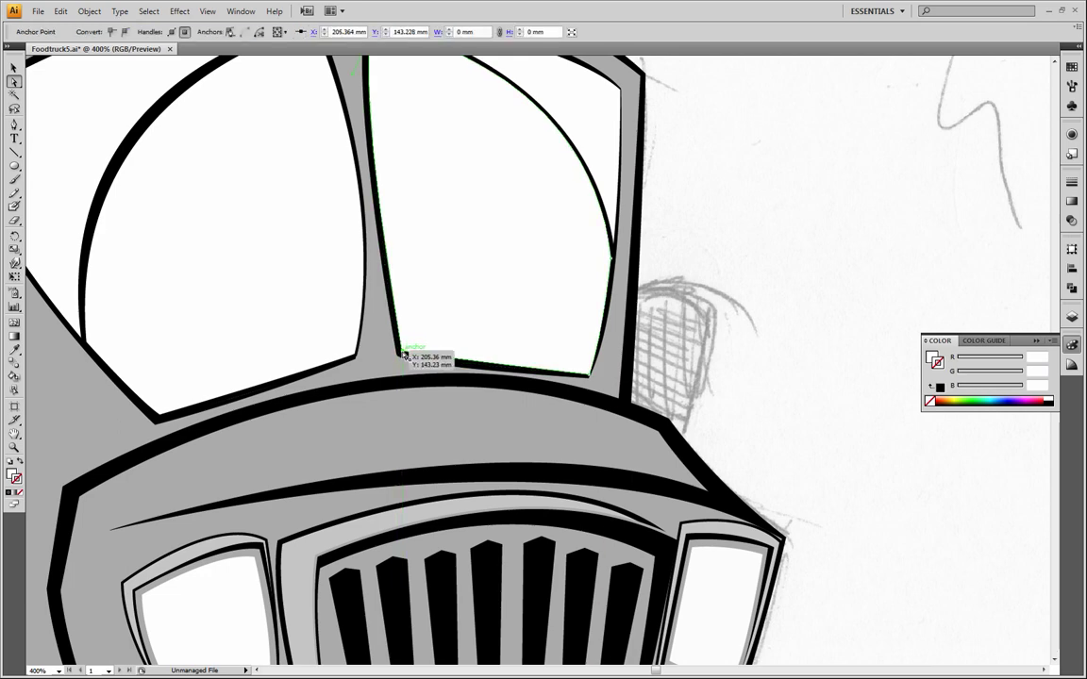
left_click_drag(402, 352, 403, 357)
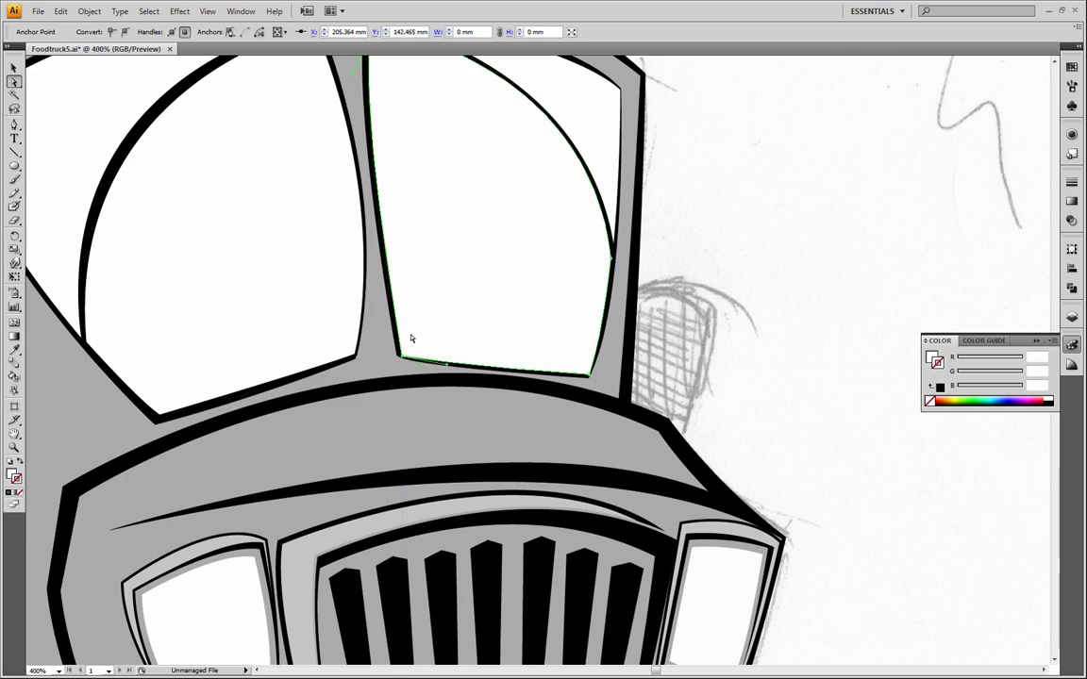
left_click(207, 11)
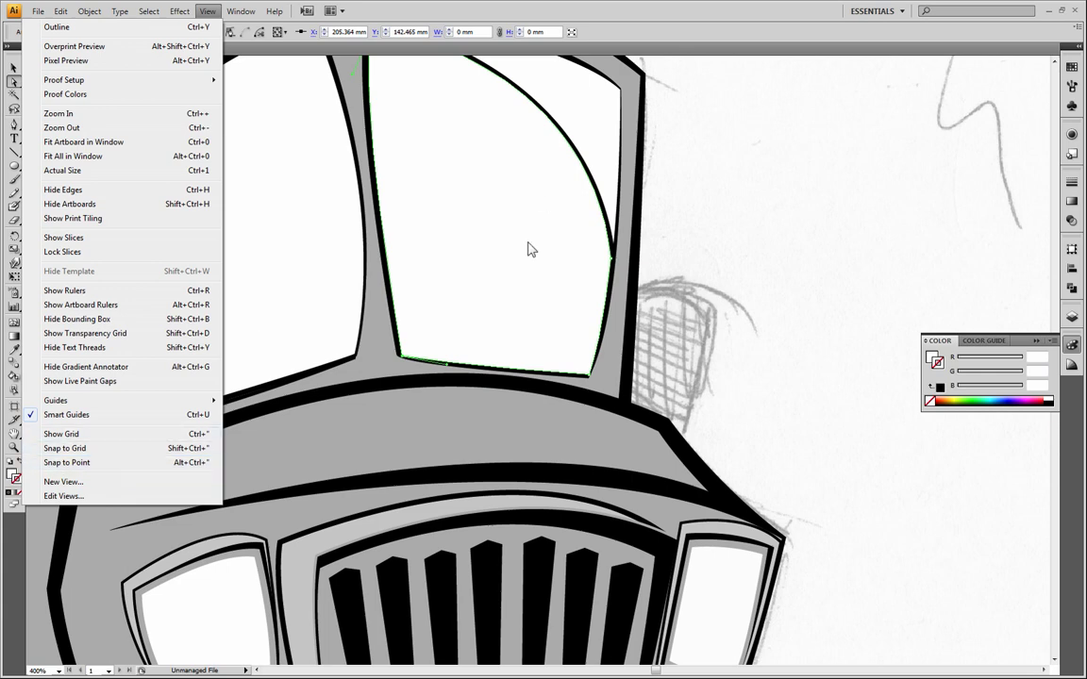
left_click(753, 272)
left_click(752, 273)
Reshape the second white eye's bottom edge at its lower inner corner, and deselect it.
left_click(401, 357)
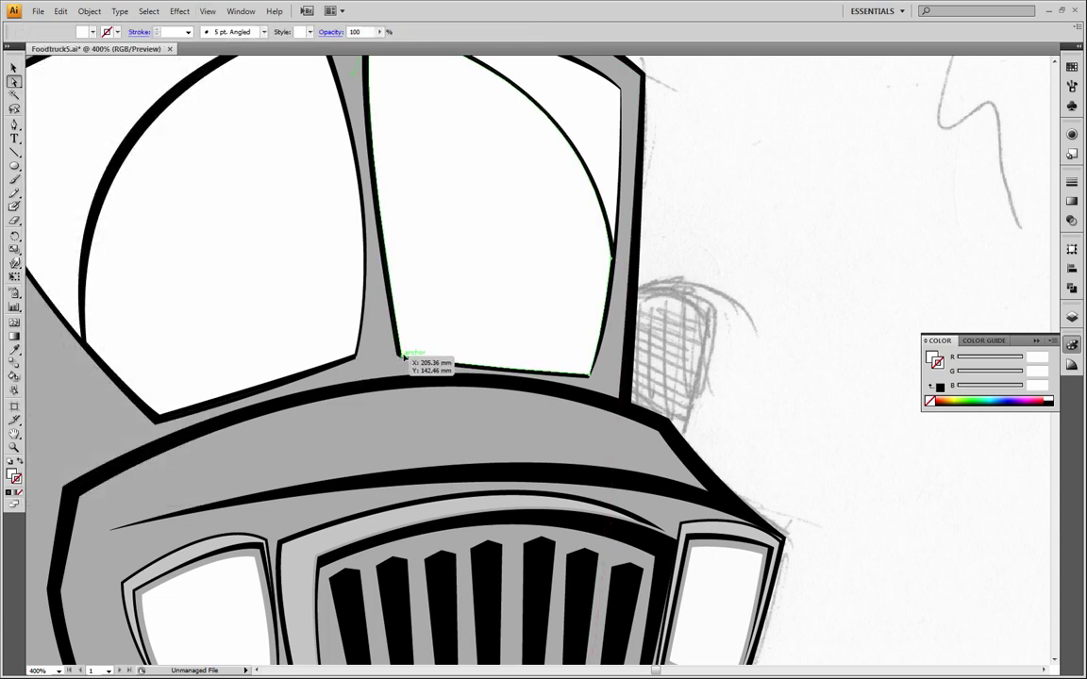
left_click_drag(403, 356, 478, 369)
left_click(800, 339)
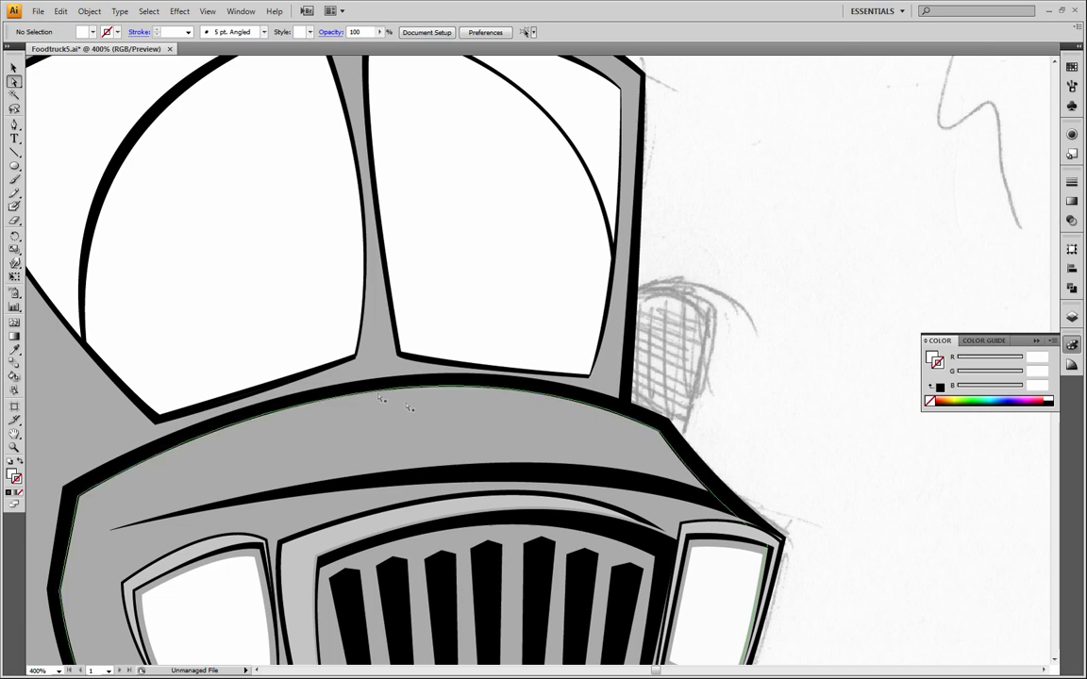
Adjust the lower inner corner and bottom outline of the first eye and its windshield pane, and deselect them.
left_click(357, 363)
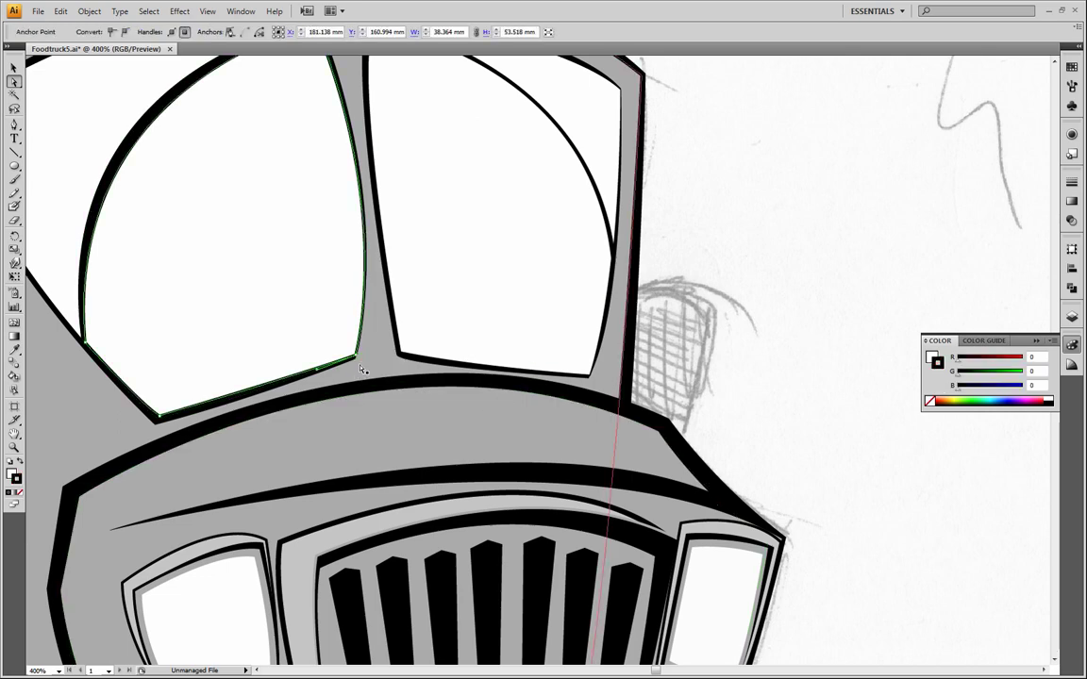
left_click(345, 368)
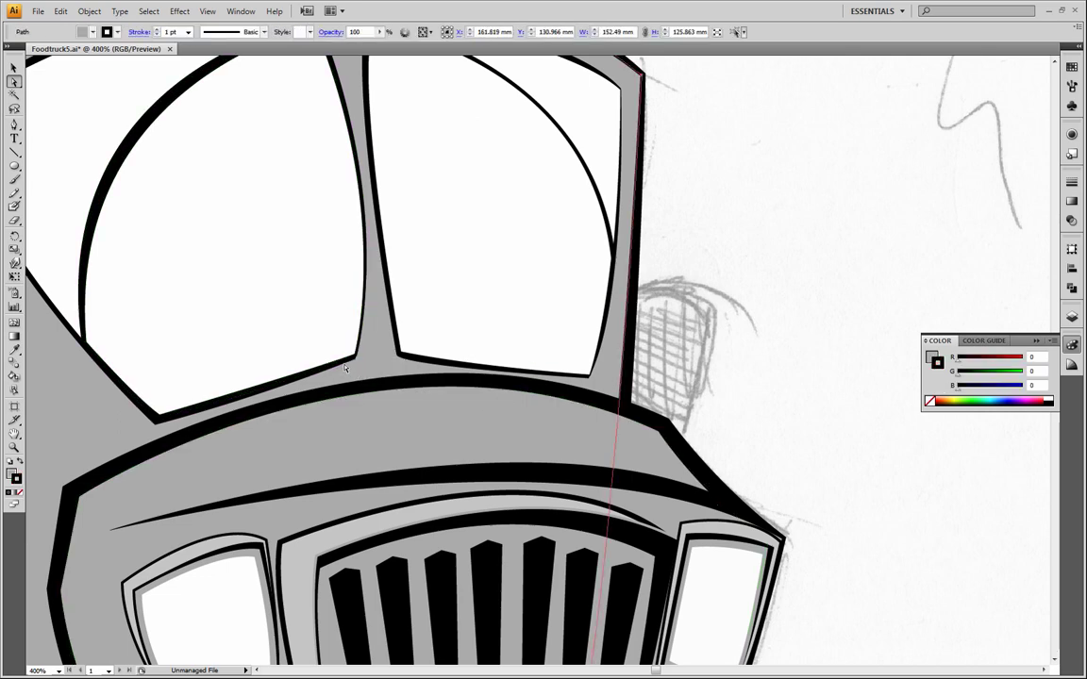
left_click_drag(358, 369, 357, 360)
left_click(364, 369)
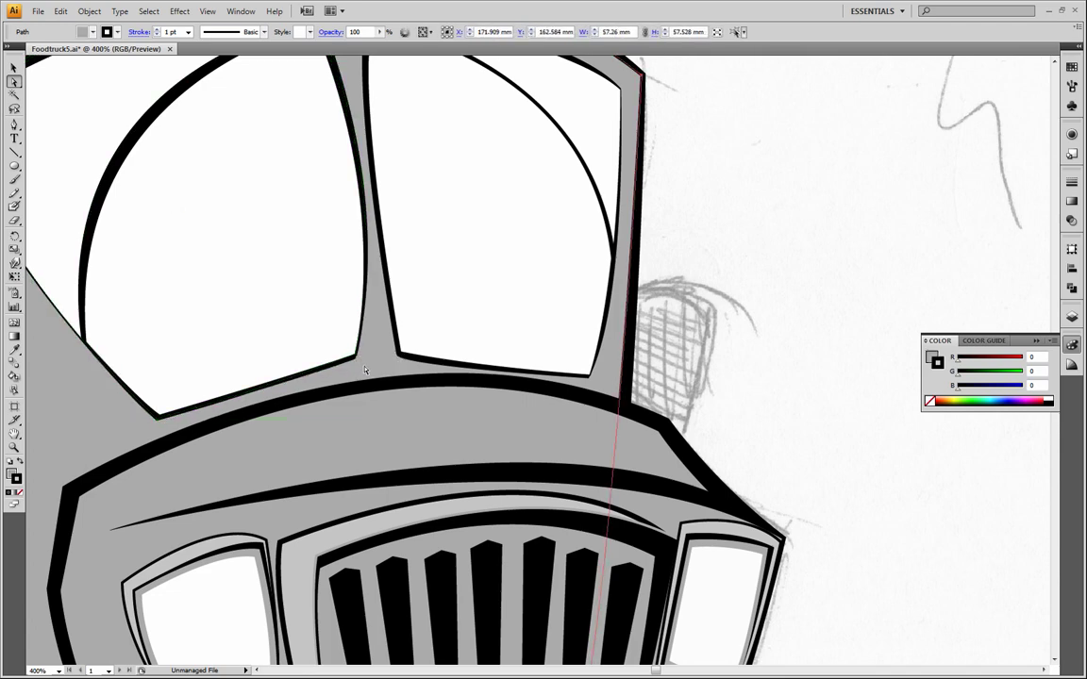
left_click(355, 360)
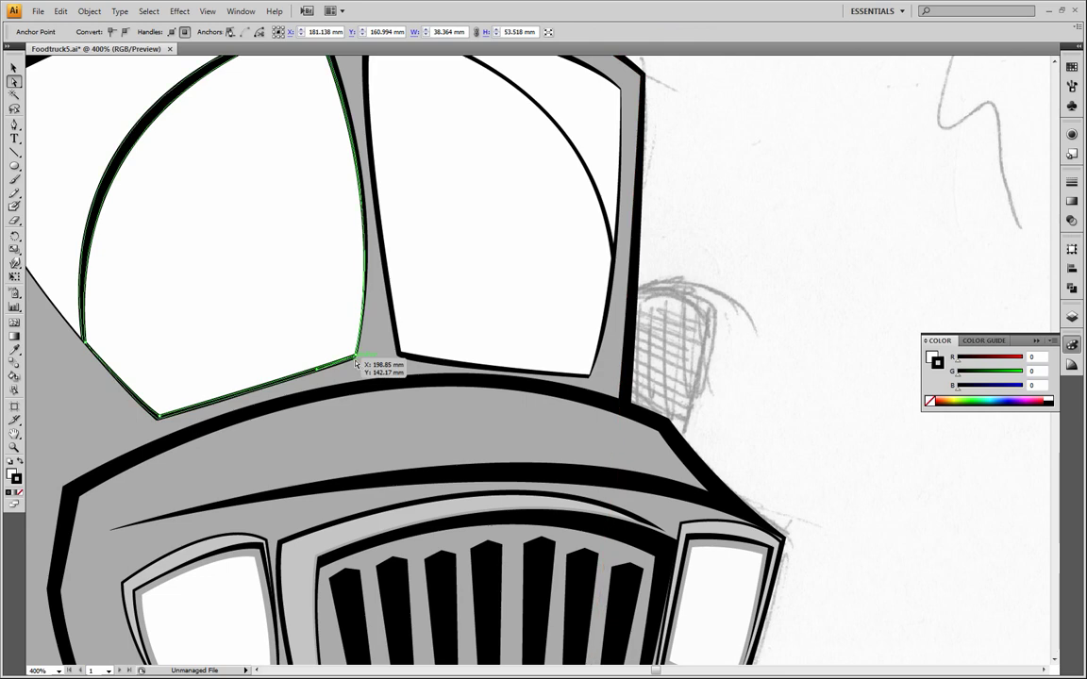
left_click_drag(356, 361, 376, 380)
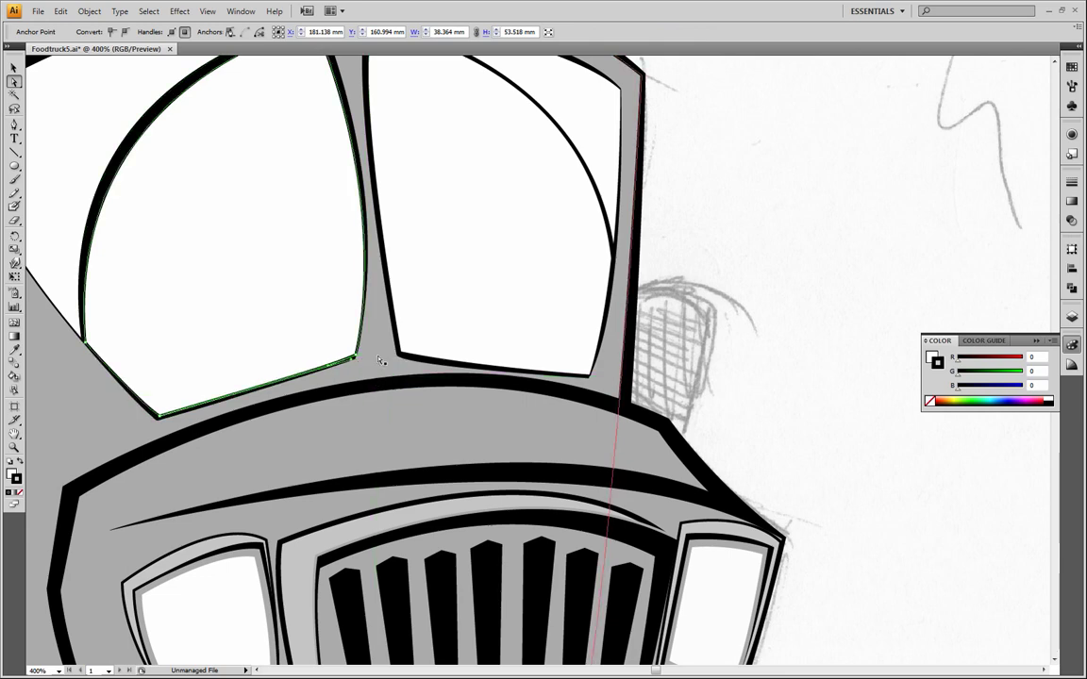
left_click(734, 254)
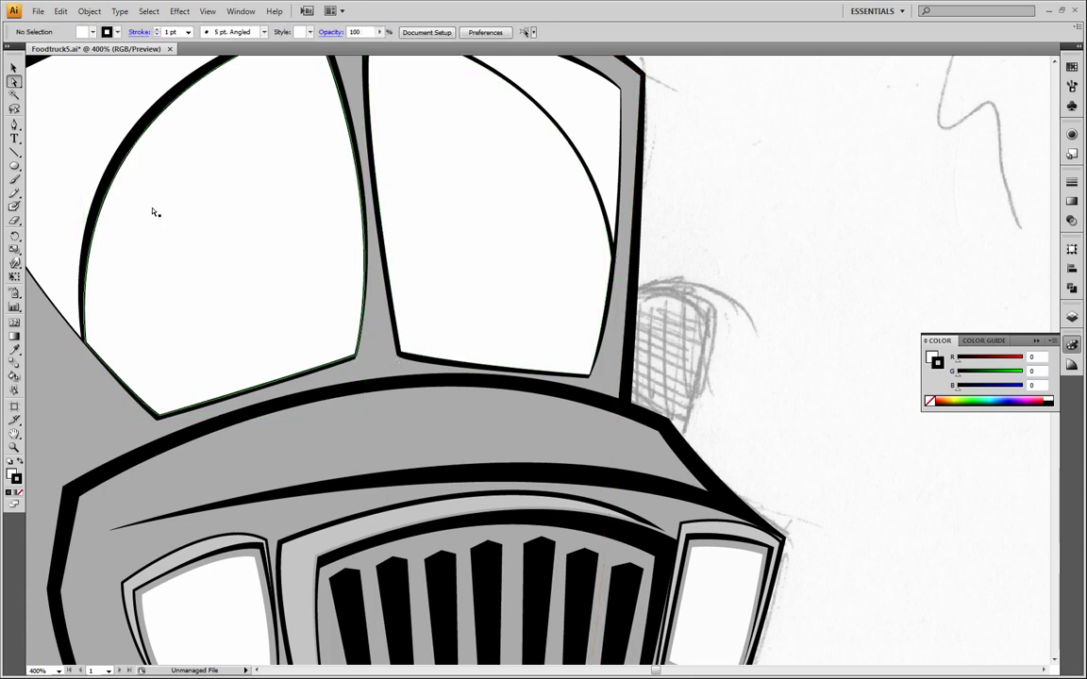
Pull in the second white eye's upper outer curve to thicken its black outline, and deselect it.
left_click(15, 449)
left_click(391, 373, "alt")
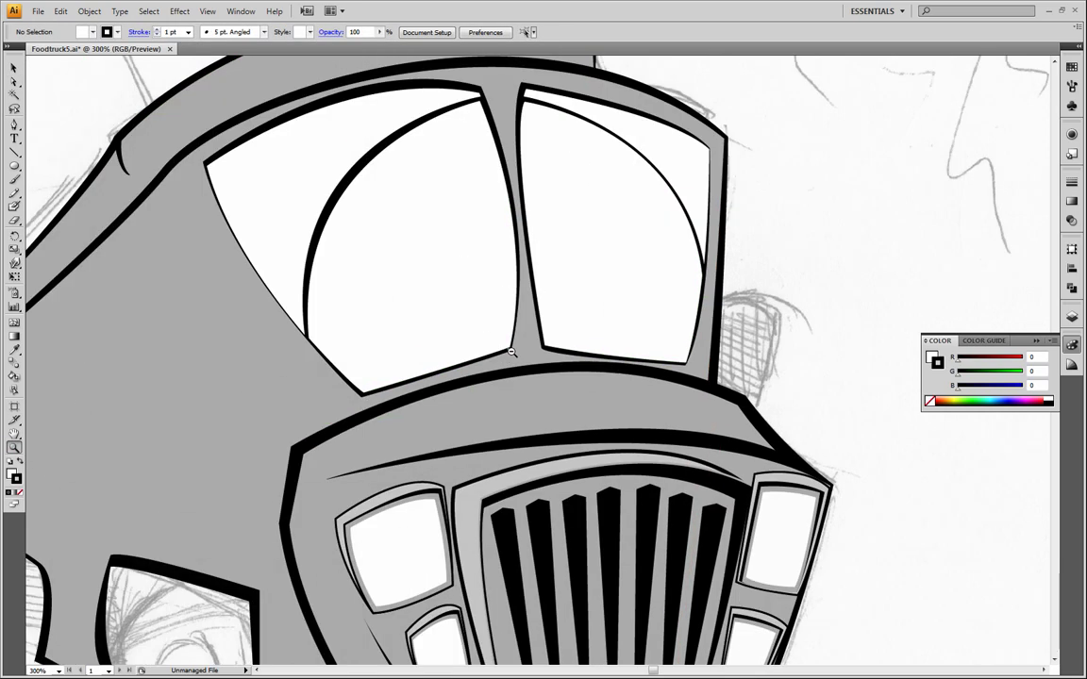
left_click(510, 356, "alt")
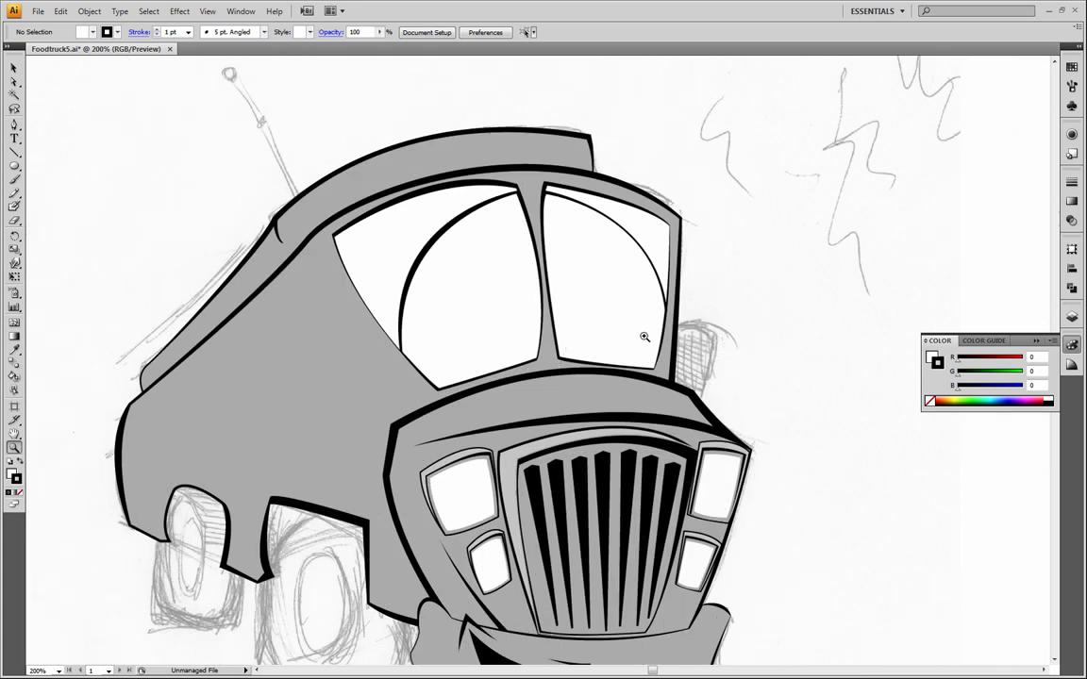
left_click(14, 82)
left_click(639, 258)
left_click_drag(653, 215, 569, 186)
left_click(812, 274)
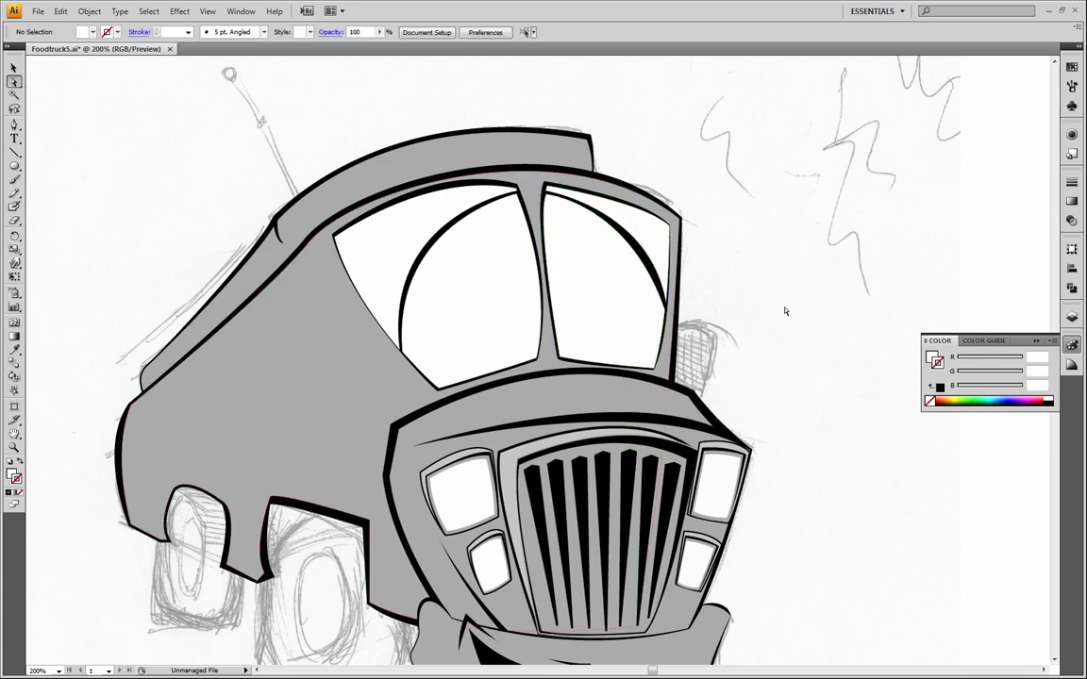
Try to move the second eye's upper outer curve handle outward, and undo the change.
left_click(643, 215)
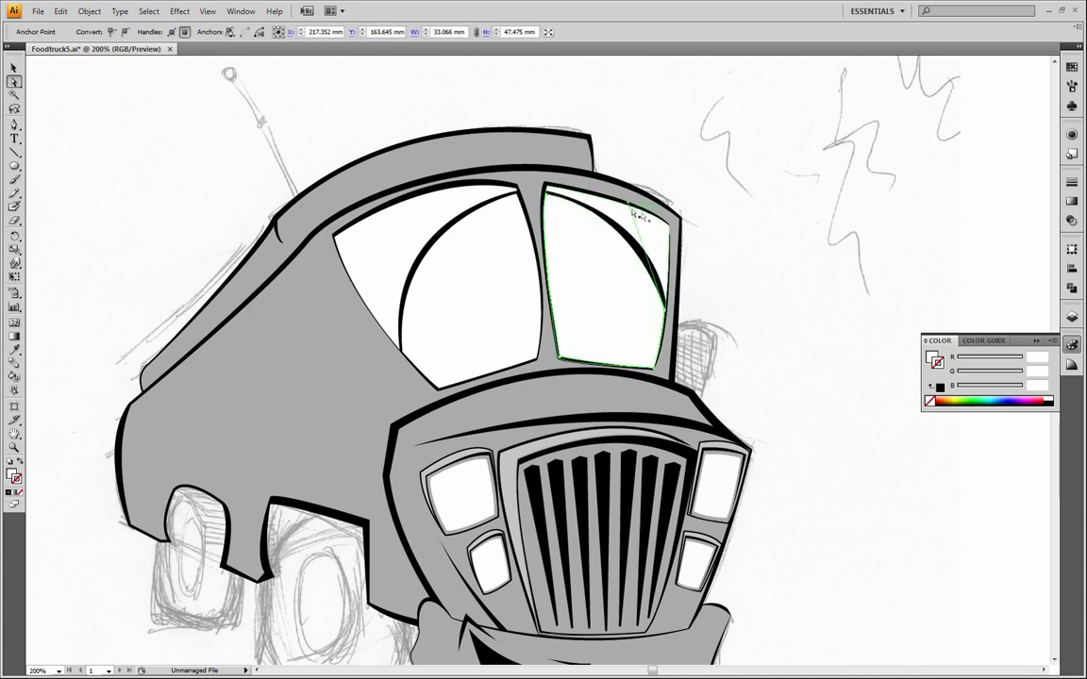
left_click_drag(643, 215, 691, 224)
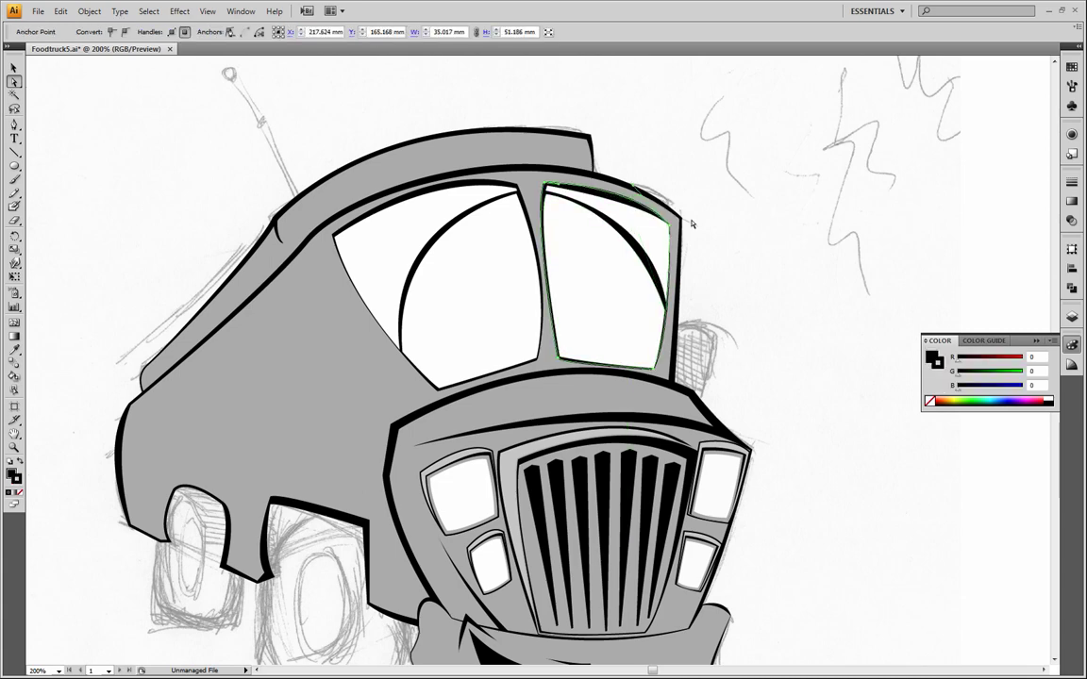
key("ctrl+z")
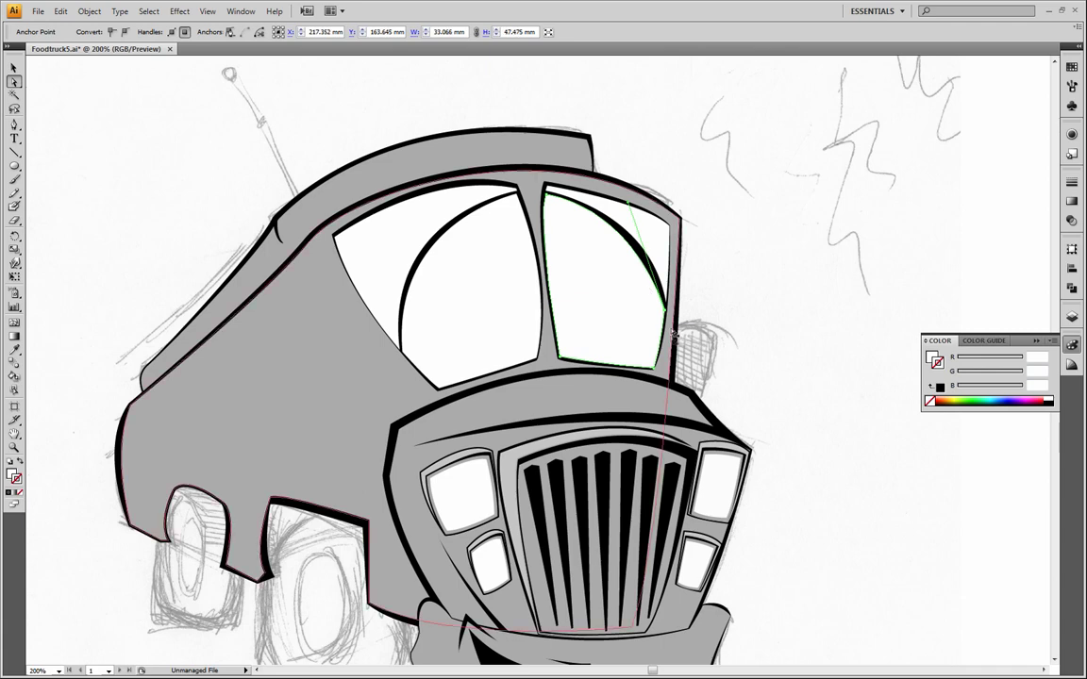
Move the second white eye's outer side anchor slightly upward, refine its curve handle, and deselect the shape.
left_click_drag(665, 311, 666, 305)
left_click_drag(631, 199, 626, 203)
left_click(807, 254)
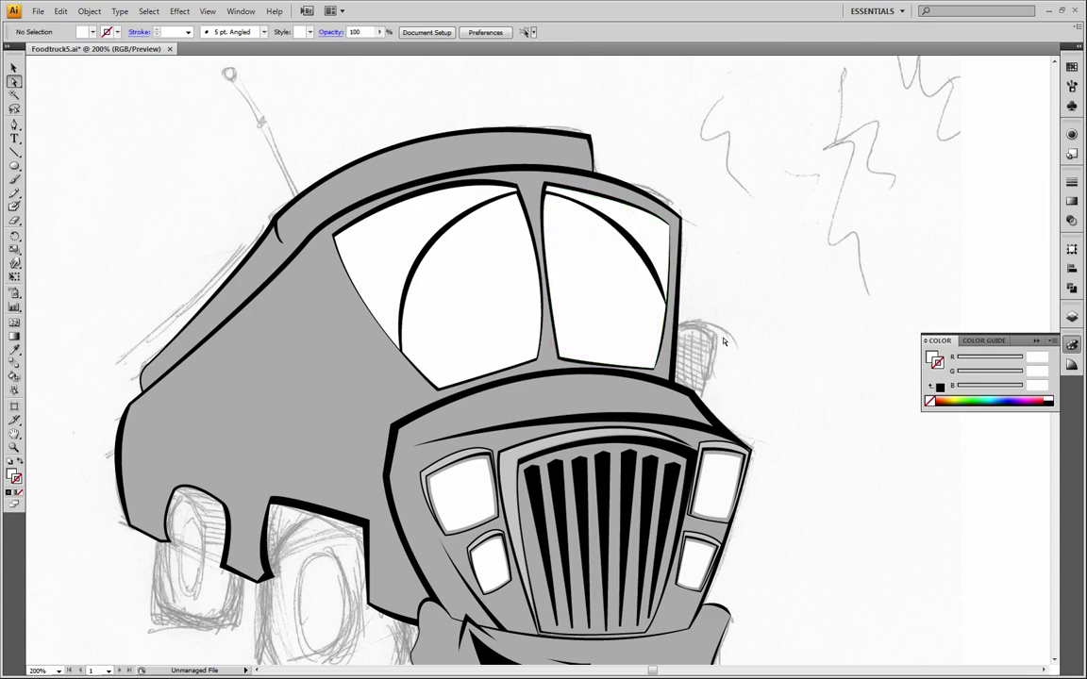
left_click(14, 447)
left_click(602, 347, "alt")
left_click(14, 68)
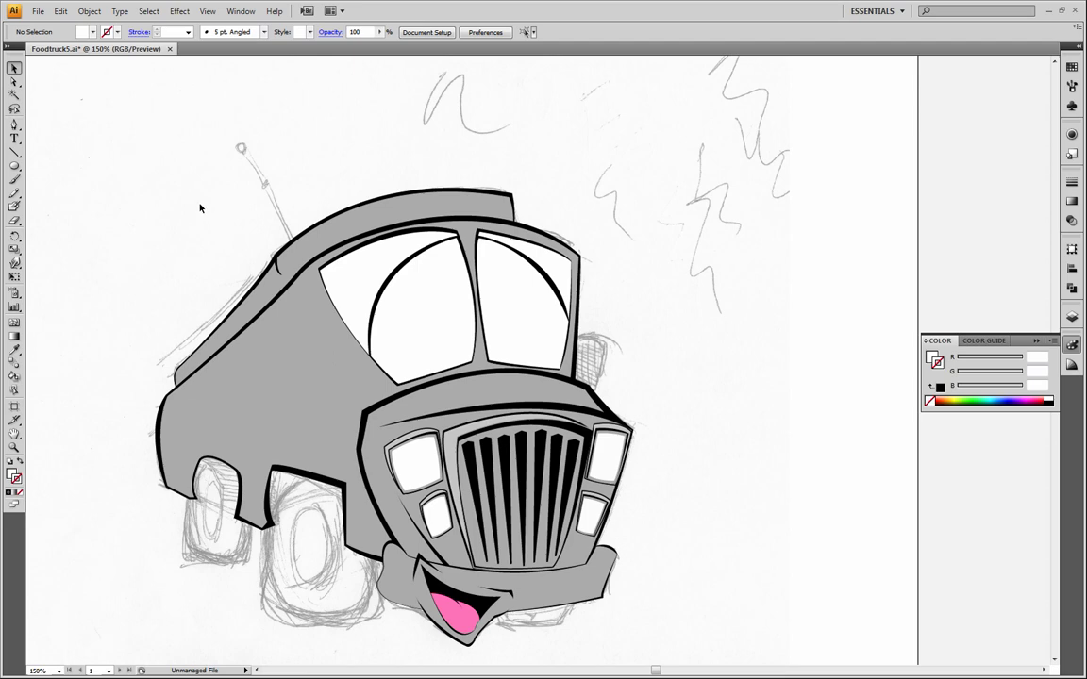
left_click_drag(587, 290, 680, 245)
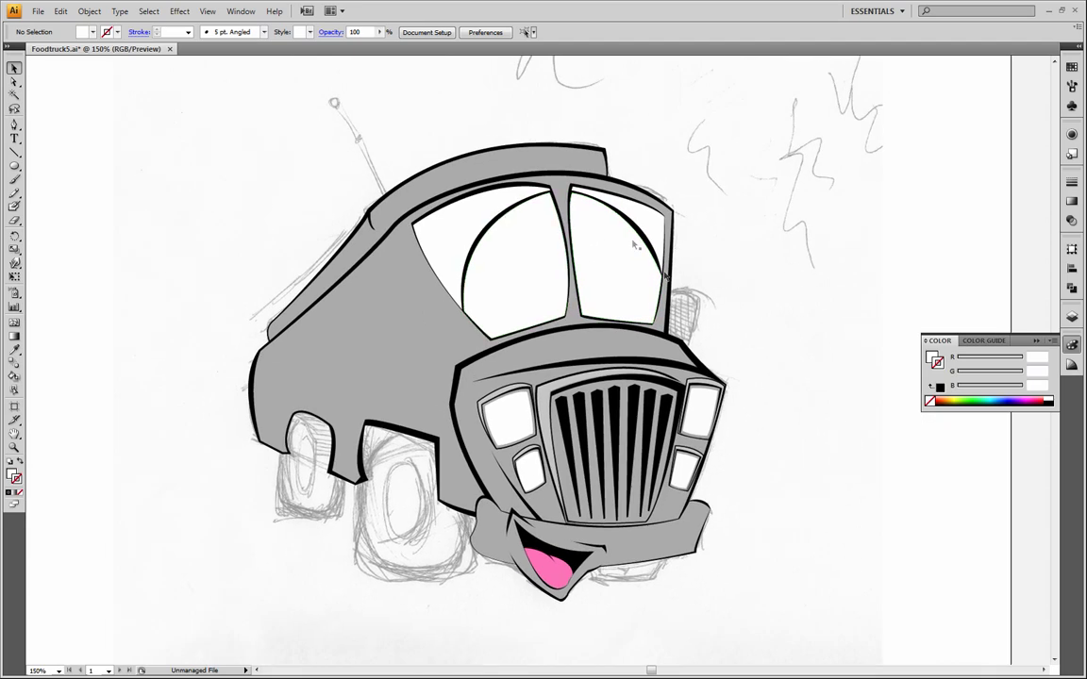